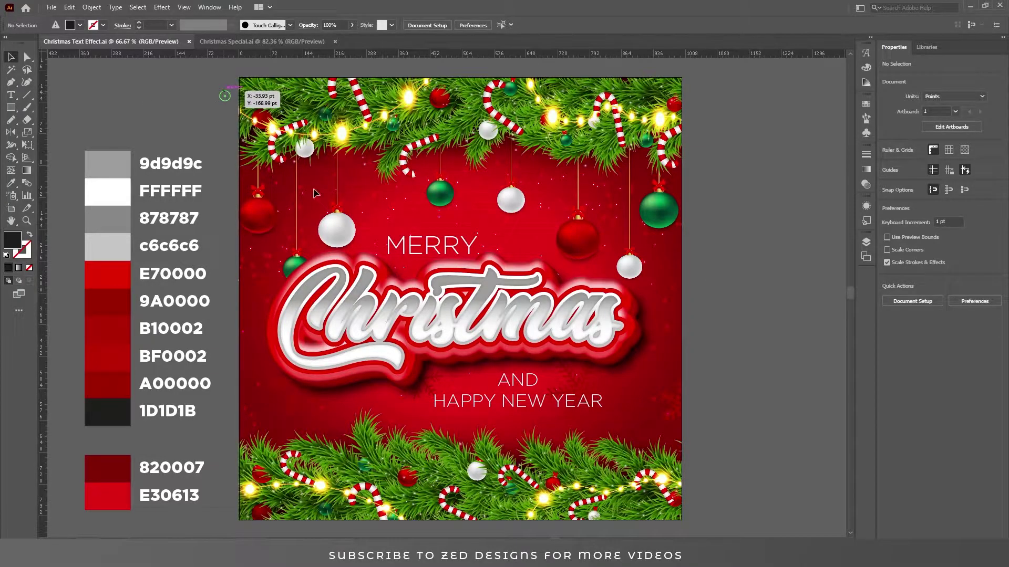
Step: Select all the existing Christmas poster artwork and delete it
{"action": "key", "text": "ctrl+a"}
{"action": "key", "text": "Delete"}
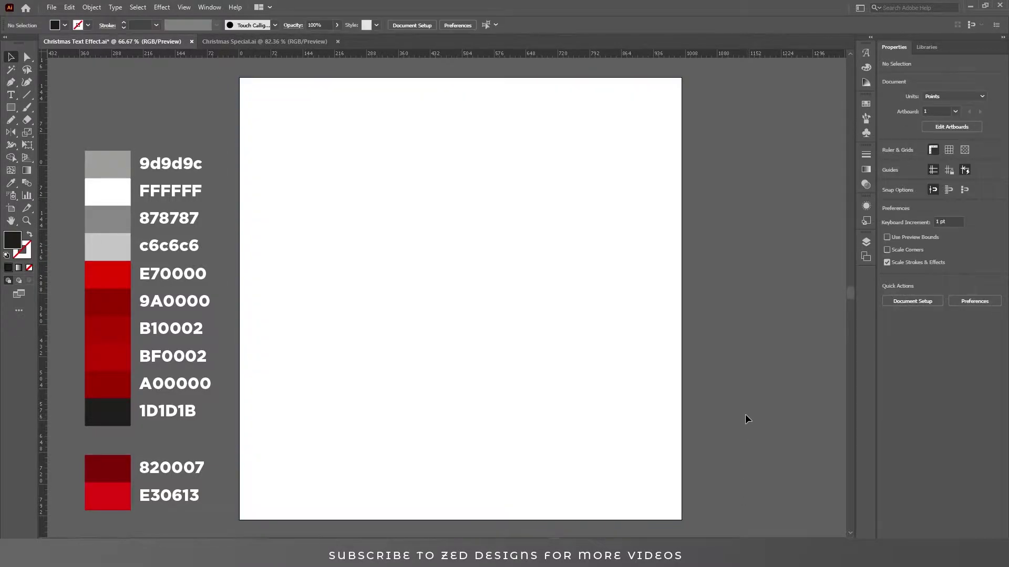
Step: Draw a 1000 × 1000 pt rectangle and centre it horizontally and vertically on the artboard
{"action": "left_click", "coordinate": [867, 243]}
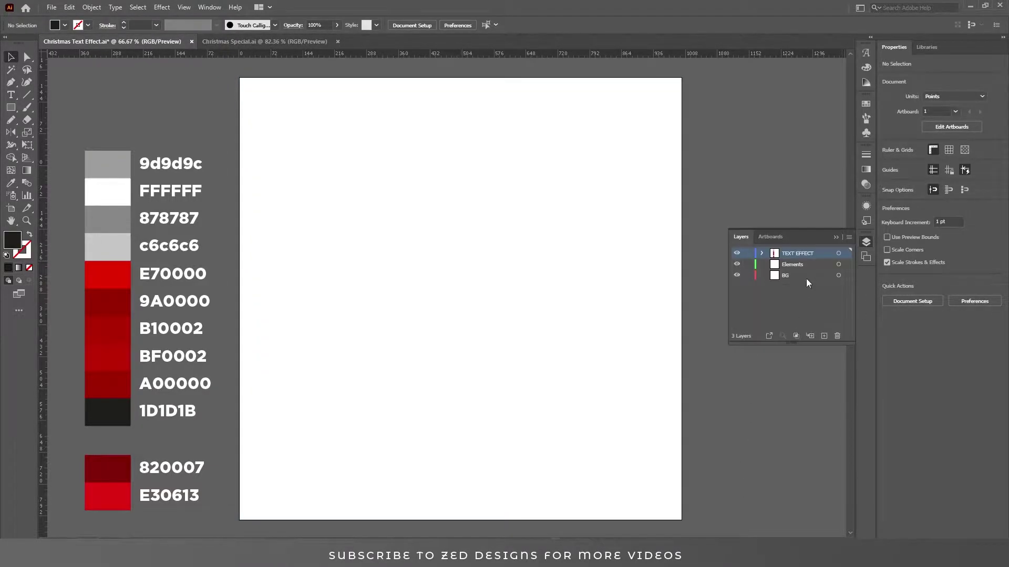
{"action": "left_click", "coordinate": [836, 238]}
{"action": "left_click", "coordinate": [11, 108]}
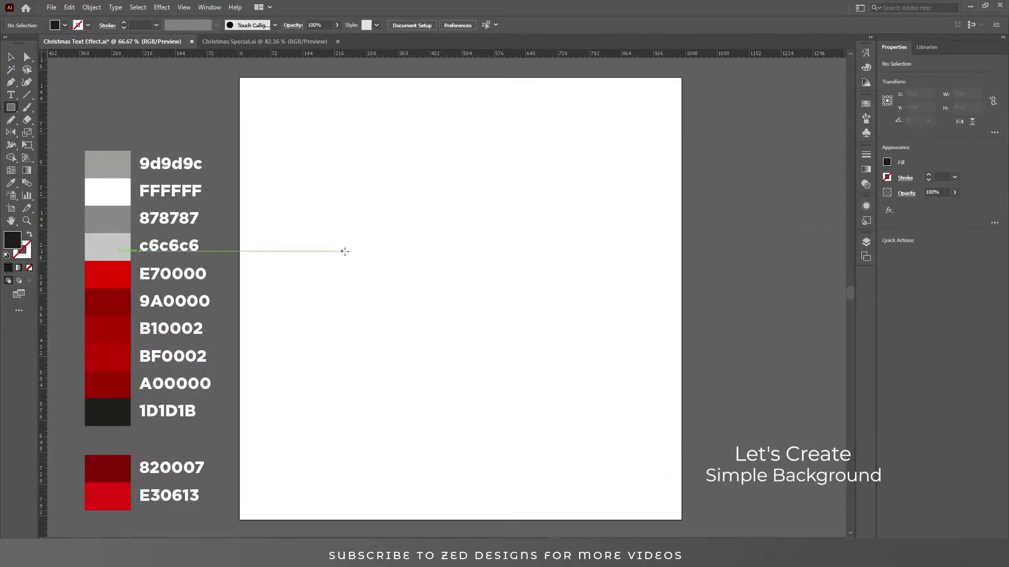
{"action": "left_click", "coordinate": [407, 236]}
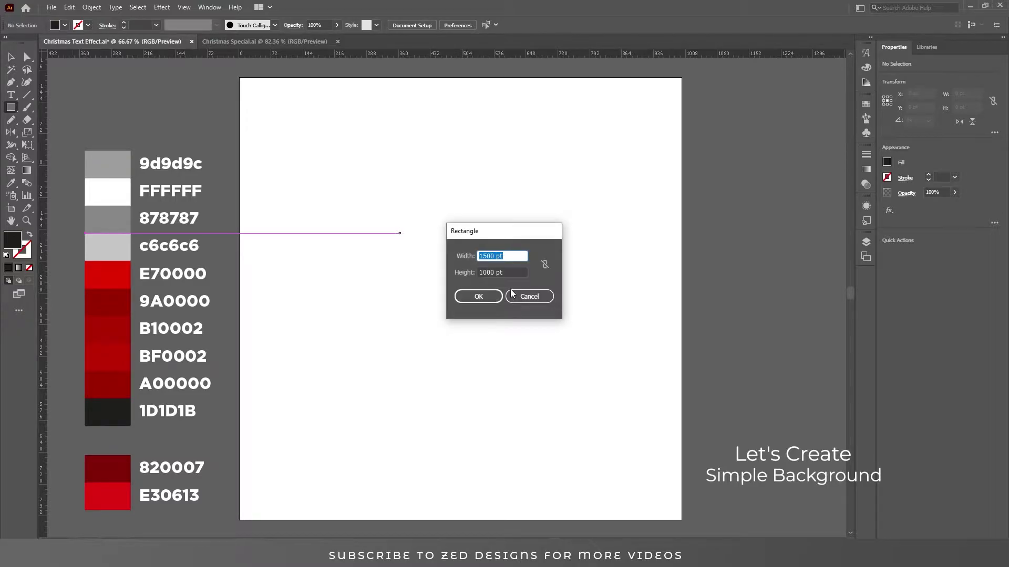
{"action": "type", "text": "1000"}
{"action": "key", "text": "Tab"}
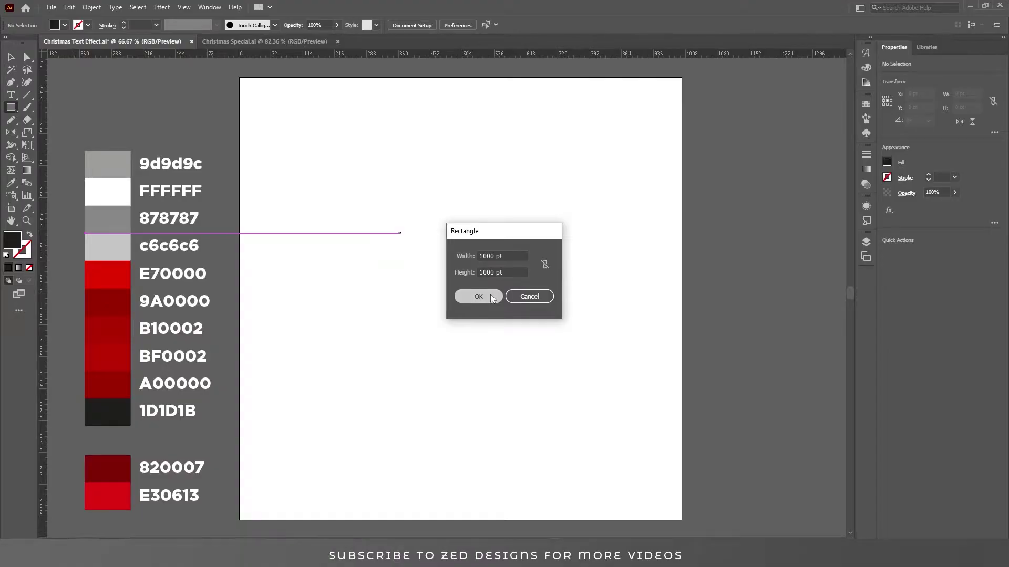
{"action": "left_click", "coordinate": [492, 295]}
{"action": "left_click", "coordinate": [450, 24]}
{"action": "left_click", "coordinate": [494, 25]}
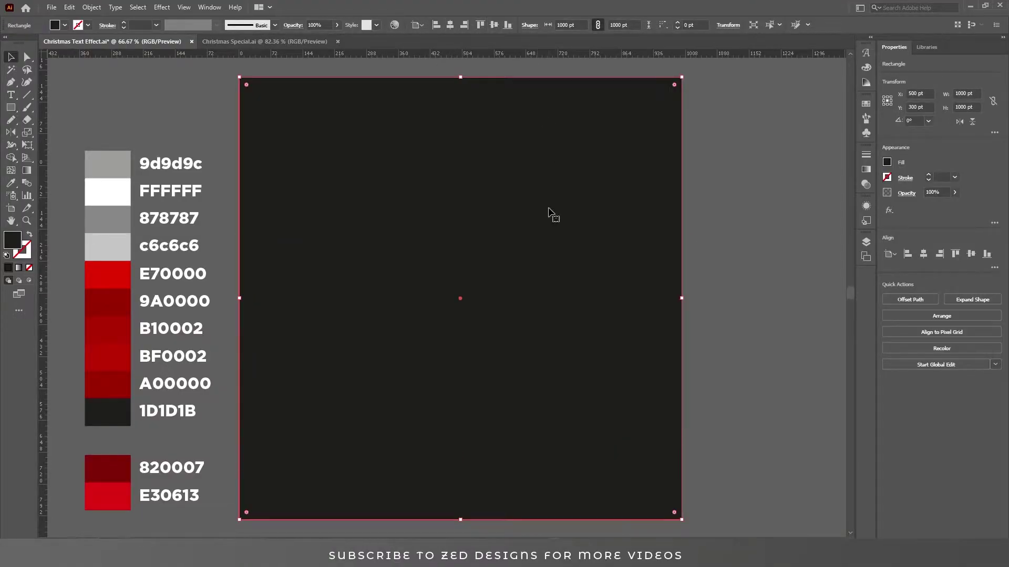
Step: Give the rectangle a radial gradient fill with an RGB outer stop of 820007
{"action": "left_click", "coordinate": [866, 169]}
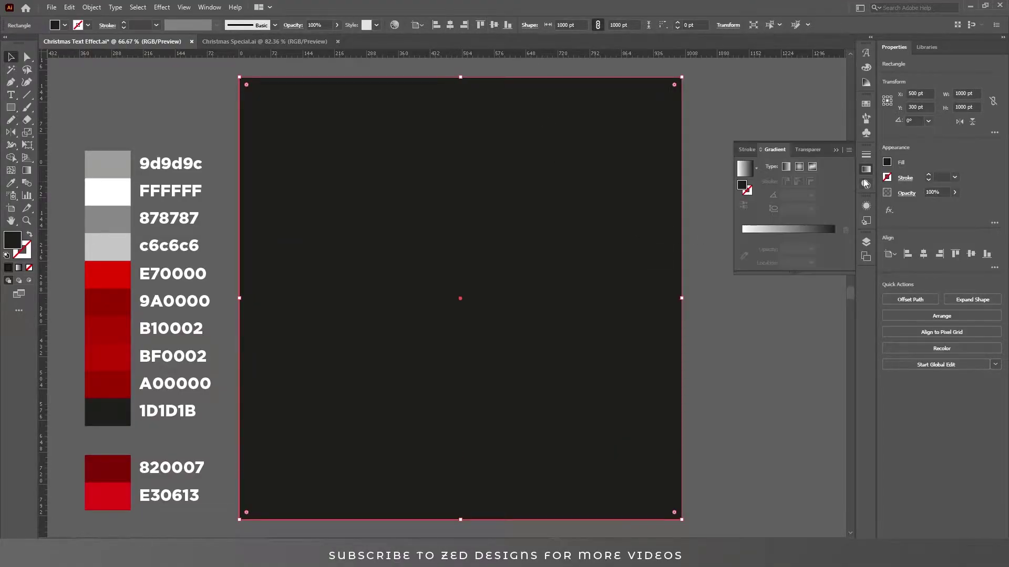
{"action": "left_click", "coordinate": [801, 166]}
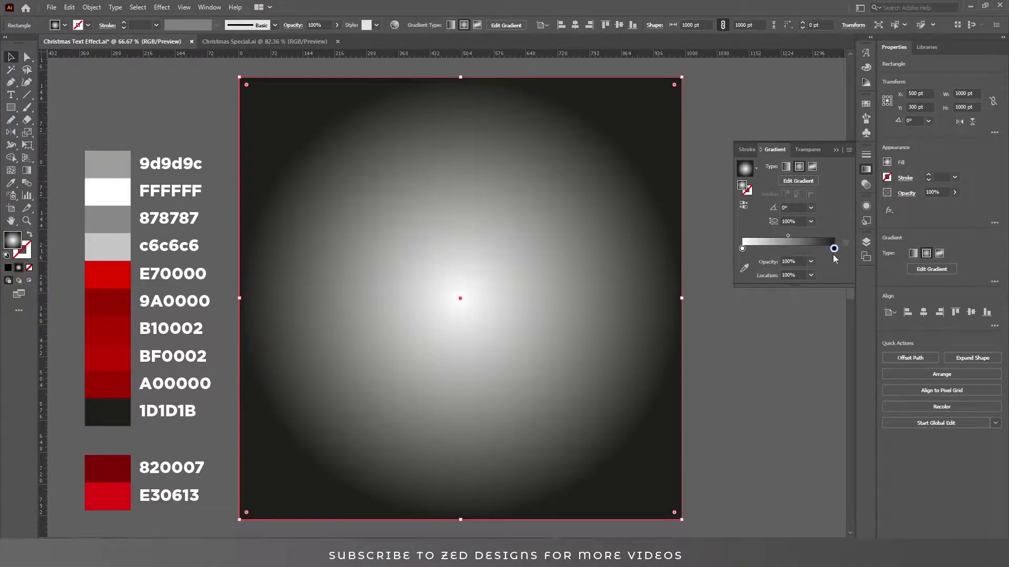
{"action": "double_click", "coordinate": [834, 249]}
{"action": "left_click", "coordinate": [833, 259]}
{"action": "left_click", "coordinate": [862, 275]}
{"action": "double_click", "coordinate": [816, 340]}
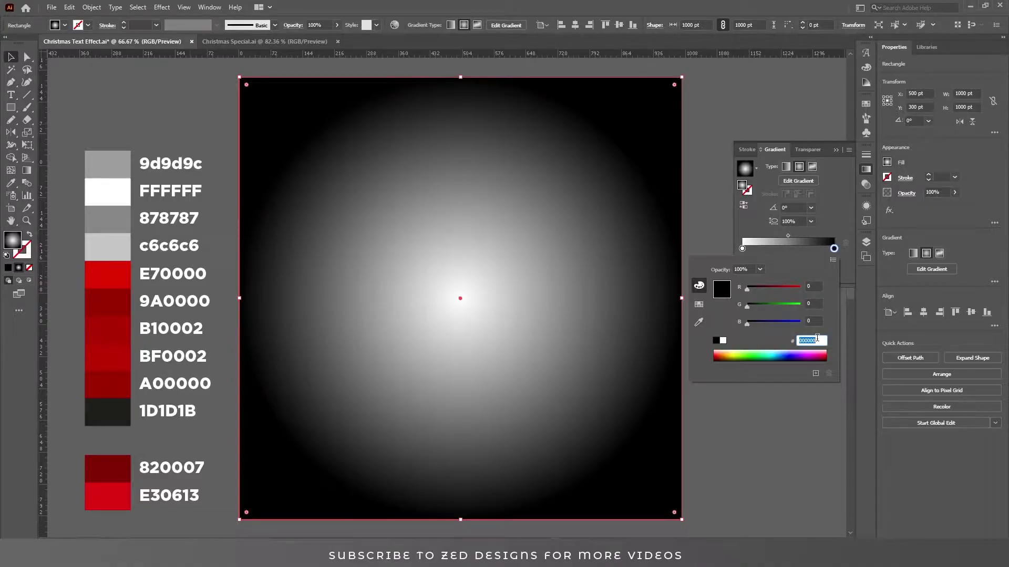
{"action": "type", "text": "820007"}
{"action": "key", "text": "Return"}
Step: Set the centre gradient stop to RGB E30613 and lock the BG layer
{"action": "left_click", "coordinate": [742, 249]}
{"action": "double_click", "coordinate": [743, 249]}
{"action": "left_click", "coordinate": [833, 260]}
{"action": "left_click", "coordinate": [854, 278]}
{"action": "left_click", "coordinate": [812, 341]}
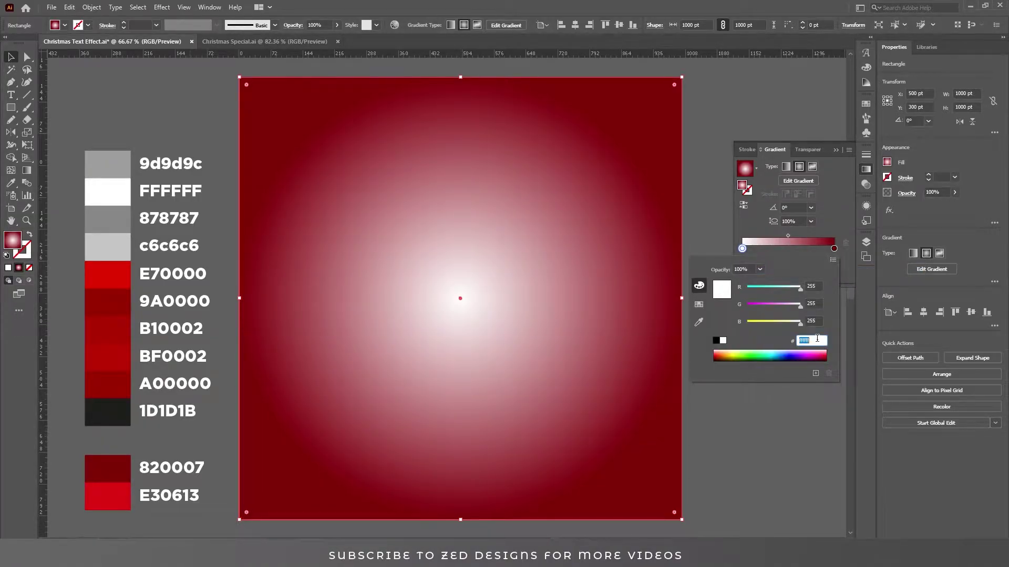
{"action": "type", "text": "e30613"}
{"action": "key", "text": "Return"}
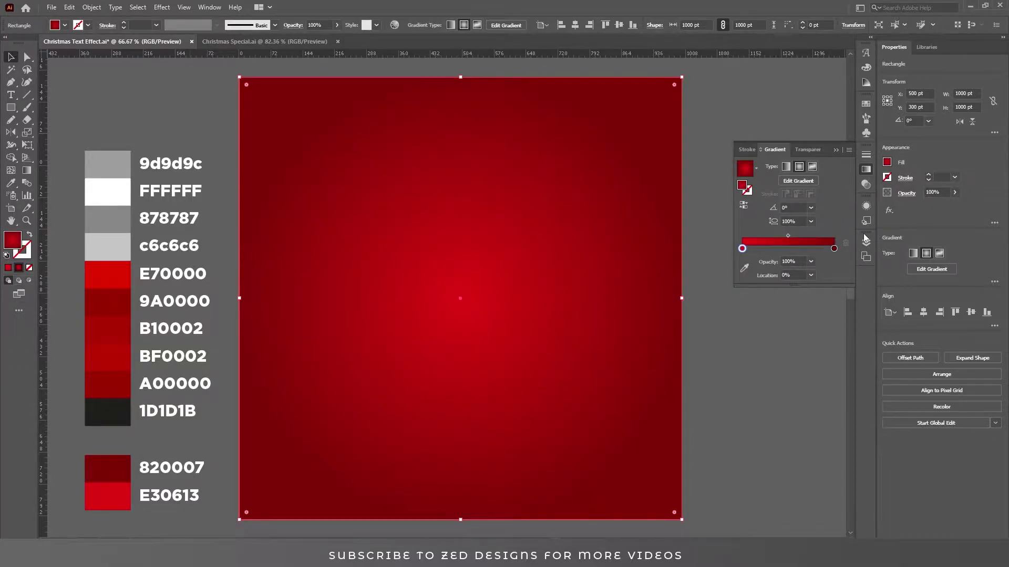
{"action": "left_click", "coordinate": [866, 241]}
{"action": "left_click", "coordinate": [748, 275]}
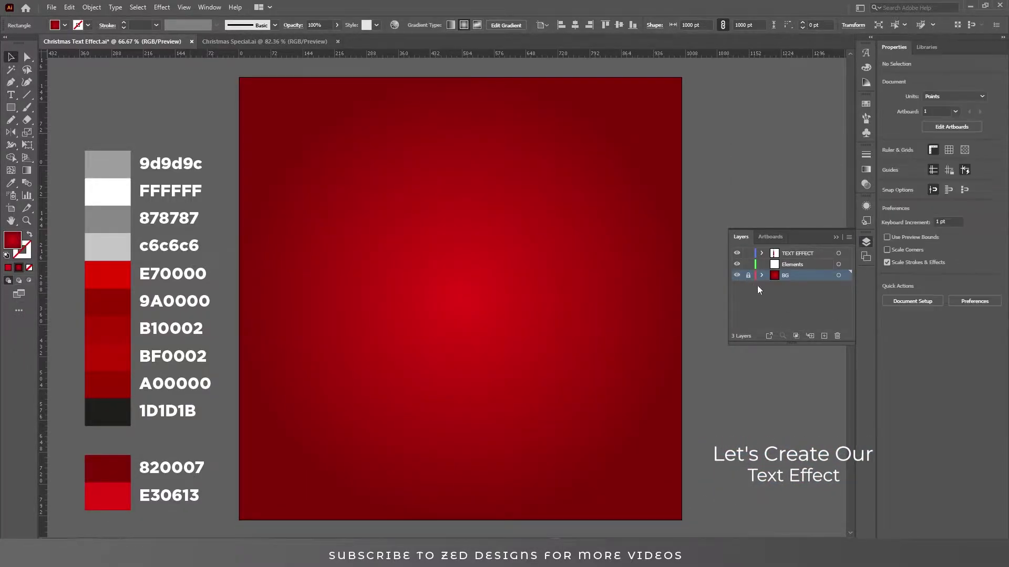
Step: On the TEXT EFFECT layer, type 'Christmas' and centre it on the artboard
{"action": "left_click", "coordinate": [798, 255]}
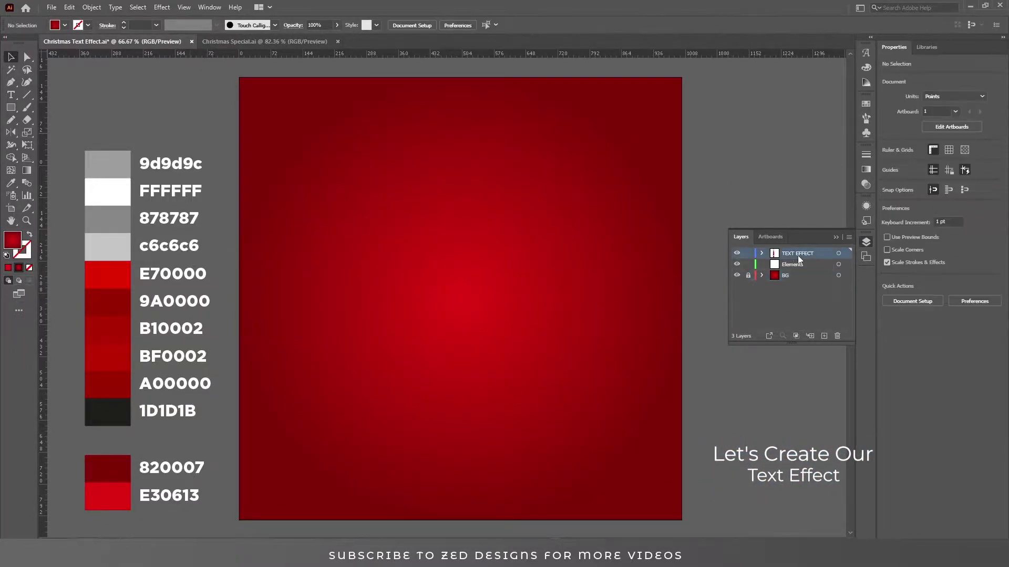
{"action": "left_click", "coordinate": [835, 237]}
{"action": "key", "text": "t"}
{"action": "left_click", "coordinate": [403, 282]}
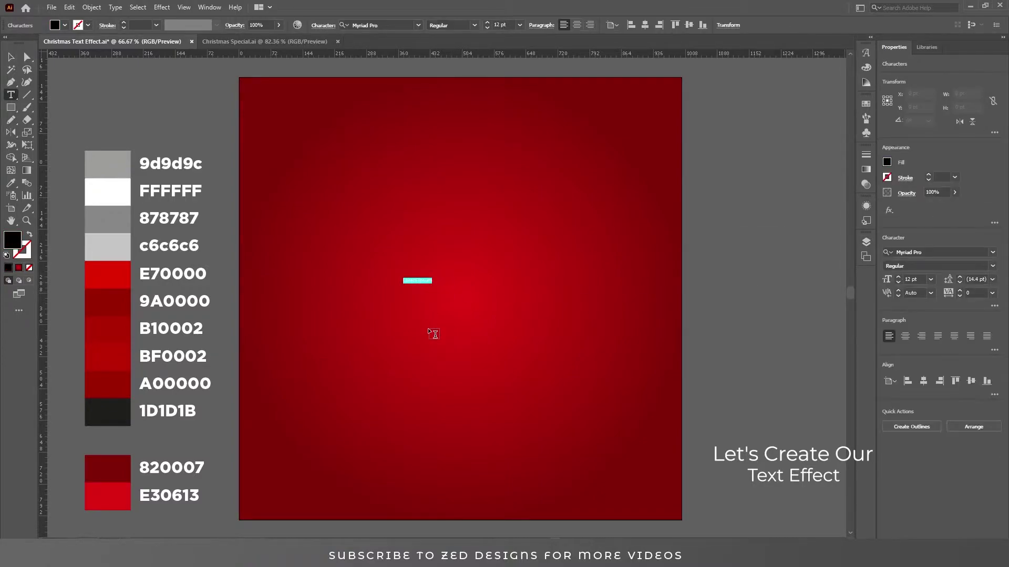
{"action": "key", "text": "BackSpace"}
{"action": "type", "text": "Christmas"}
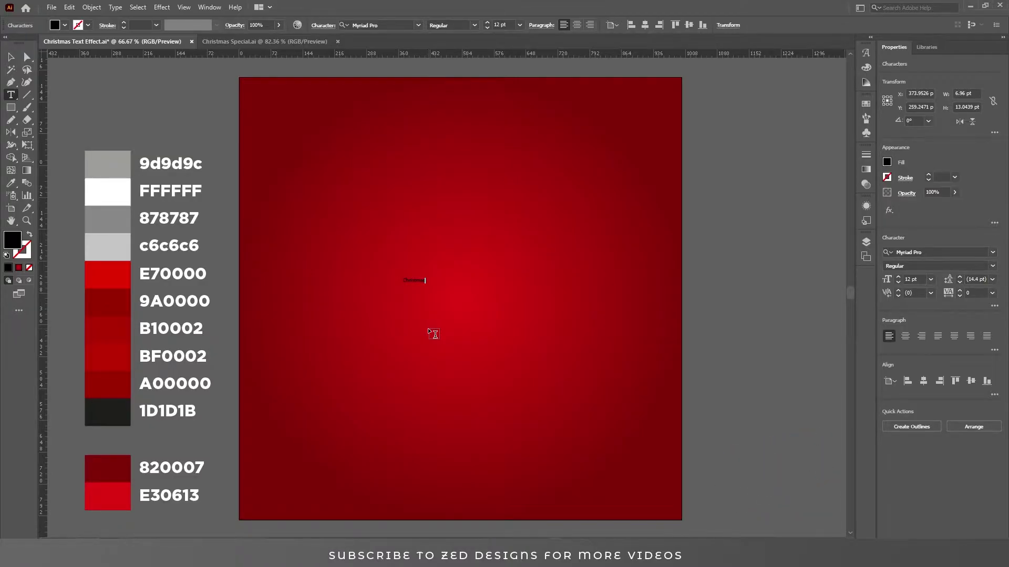
{"action": "left_click", "coordinate": [17, 61]}
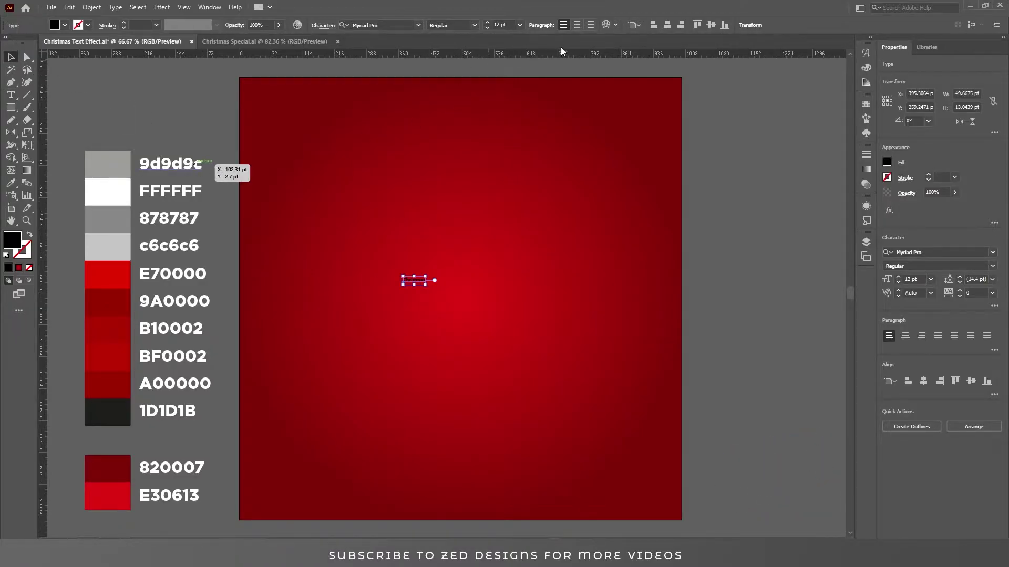
{"action": "left_click", "coordinate": [576, 25]}
{"action": "left_click", "coordinate": [666, 27]}
{"action": "left_click", "coordinate": [711, 25]}
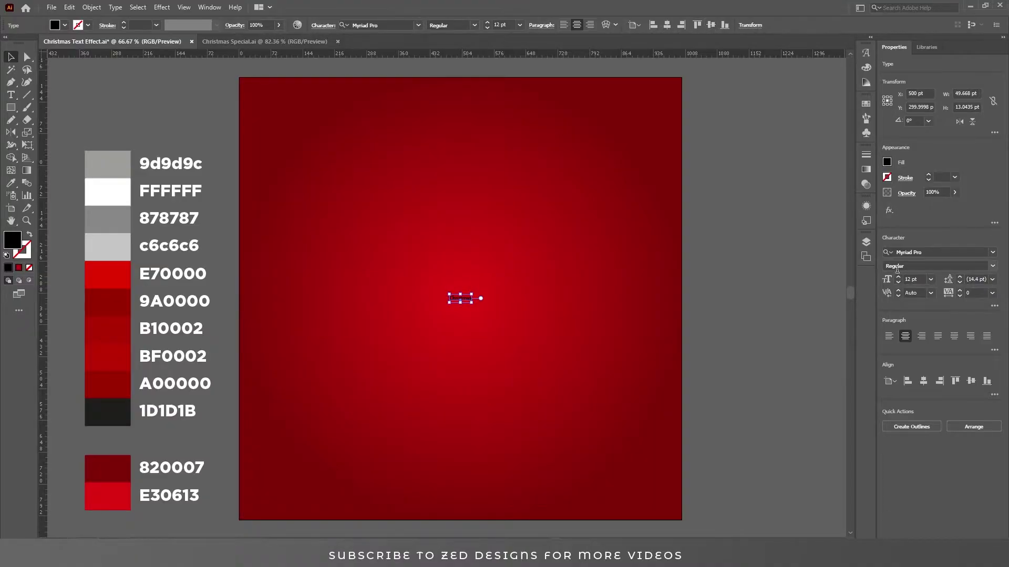
Step: Set 'Christmas' to 285 pt Cheetah Kick and re-centre it on the artboard
{"action": "left_click", "coordinate": [908, 279]}
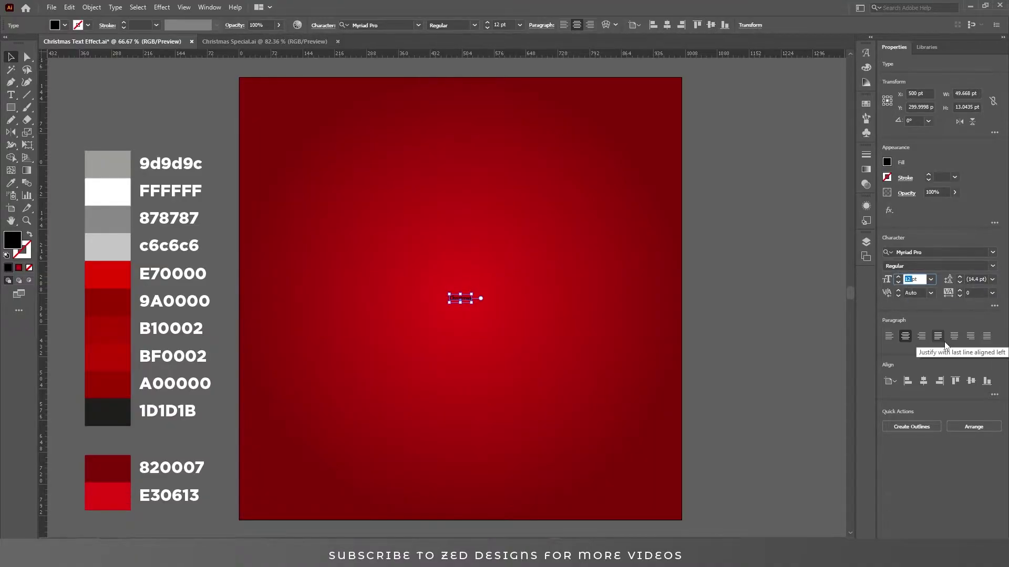
{"action": "type", "text": "285"}
{"action": "key", "text": "Tab"}
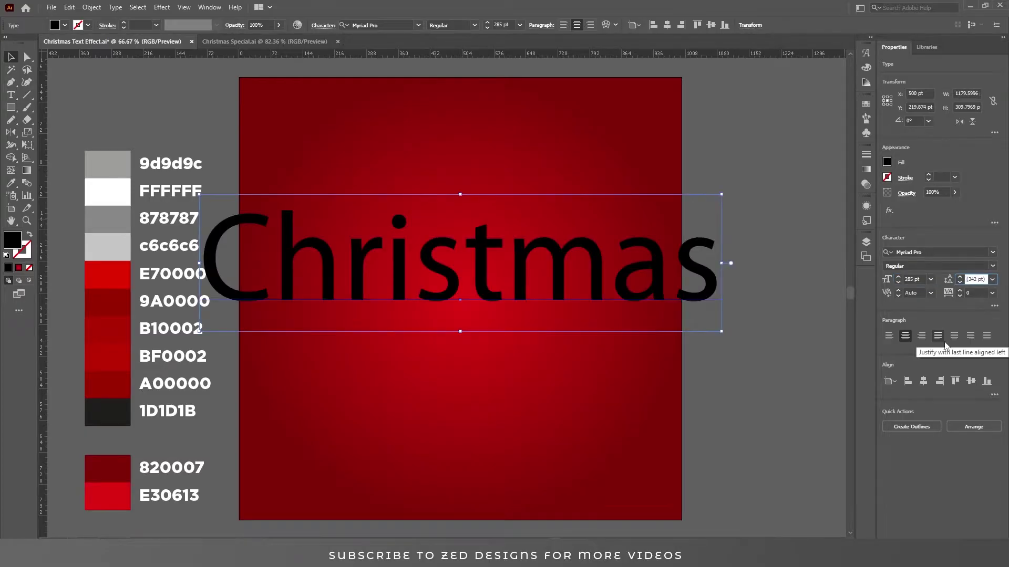
{"action": "left_click", "coordinate": [389, 25]}
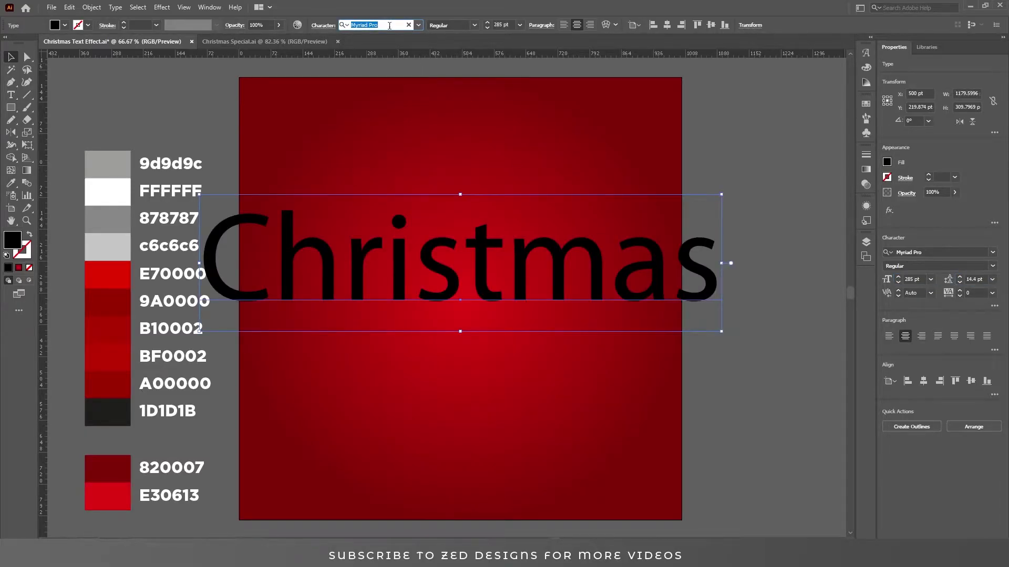
{"action": "type", "text": "chee"}
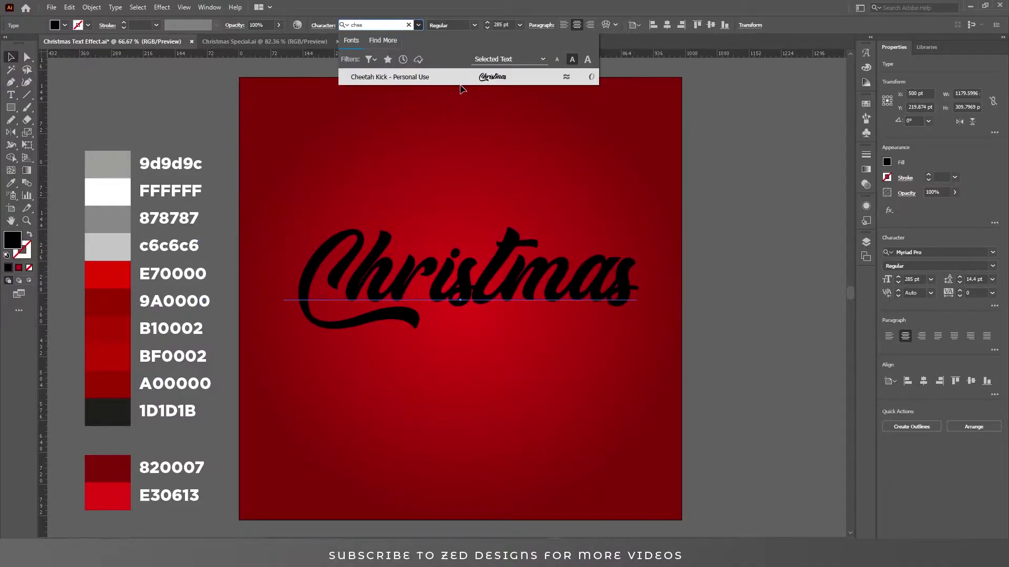
{"action": "left_click", "coordinate": [469, 77]}
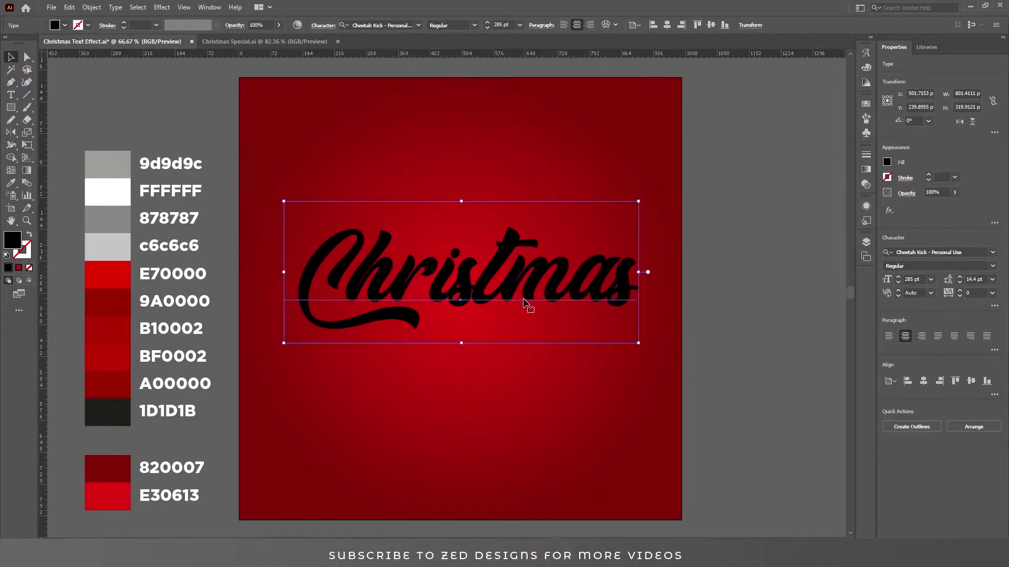
{"action": "left_click", "coordinate": [670, 26]}
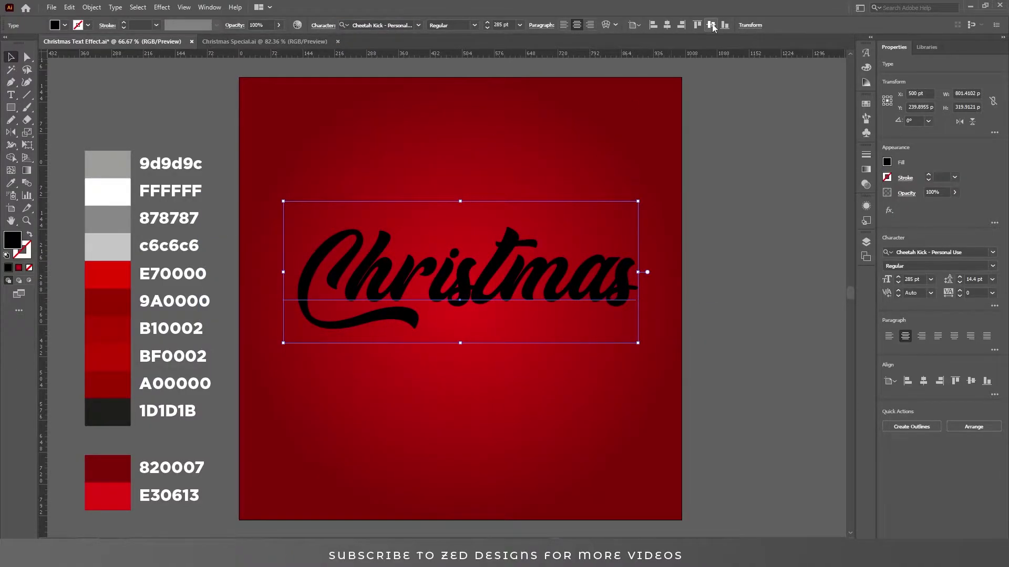
{"action": "left_click", "coordinate": [711, 25]}
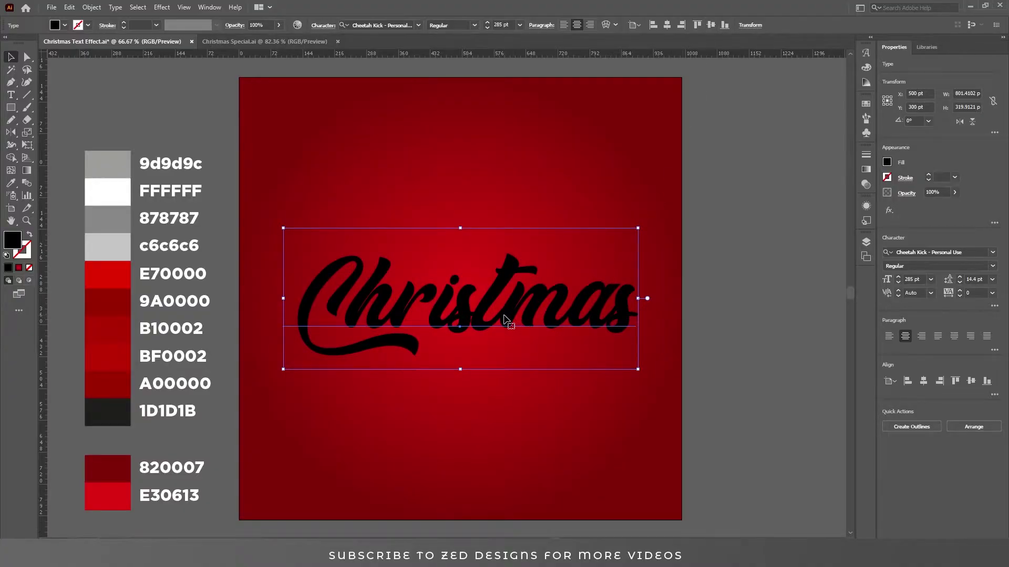
Step: Replace the text's fill with a new White, Black gradient fill angled at 90°
{"action": "left_click", "coordinate": [29, 268]}
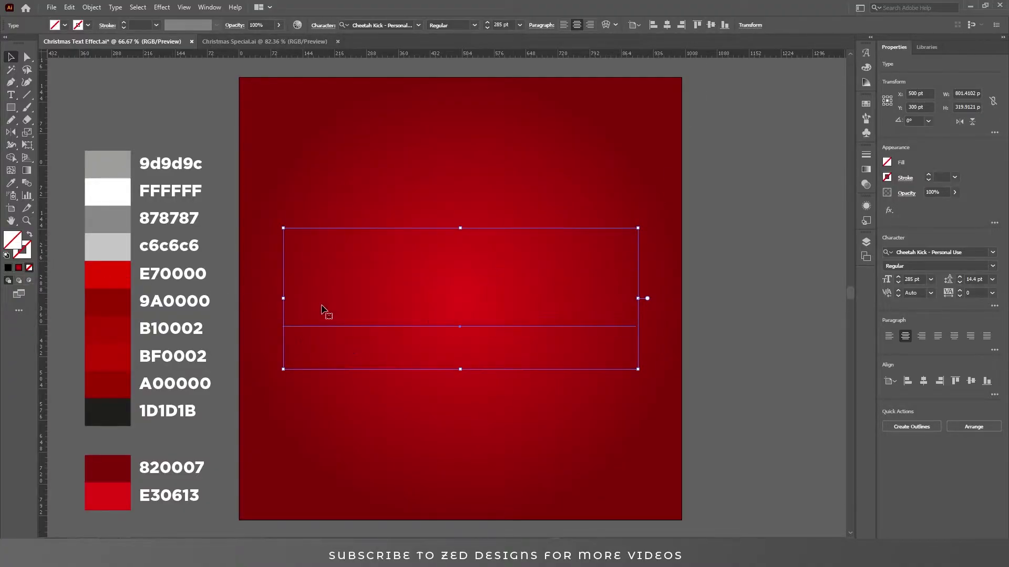
{"action": "left_click", "coordinate": [866, 206]}
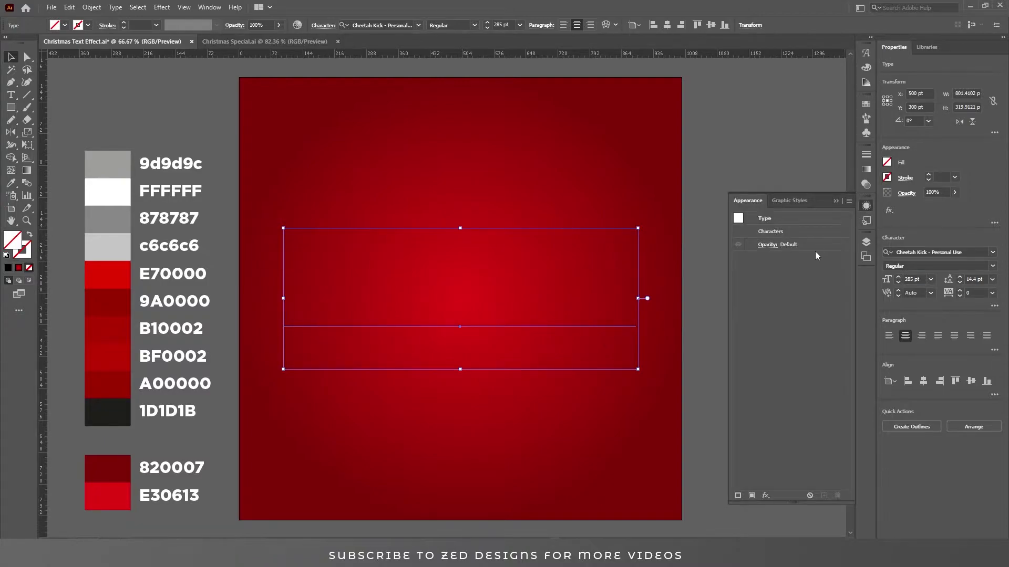
{"action": "left_click", "coordinate": [752, 495]}
{"action": "left_click", "coordinate": [865, 169]}
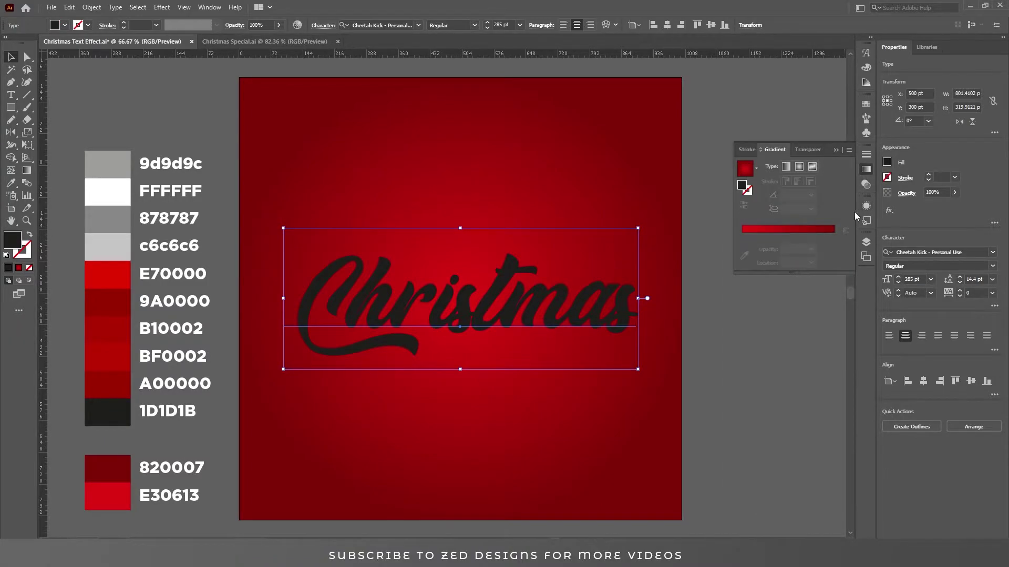
{"action": "left_click", "coordinate": [757, 168]}
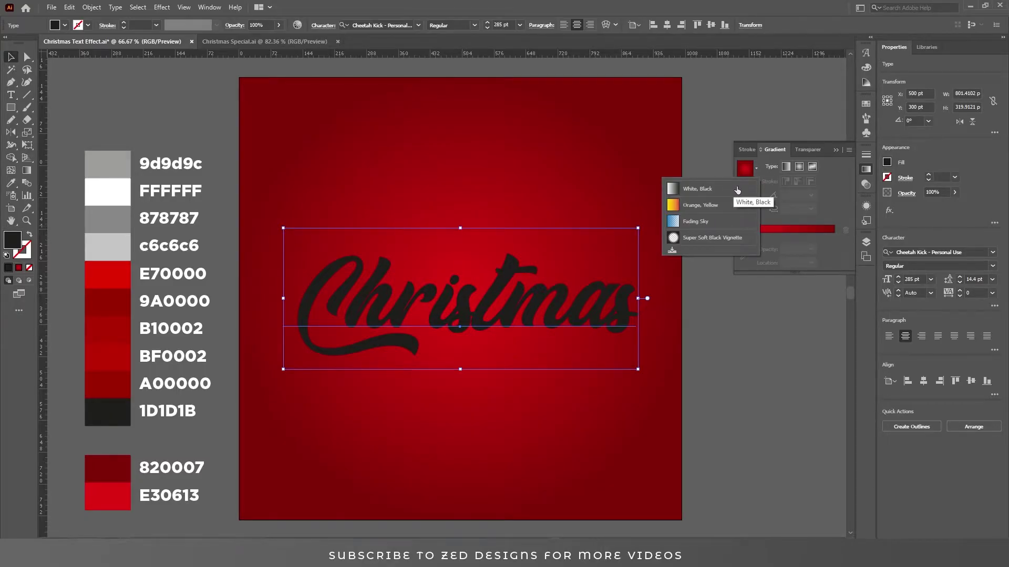
{"action": "left_click", "coordinate": [737, 187]}
{"action": "left_click", "coordinate": [812, 209]}
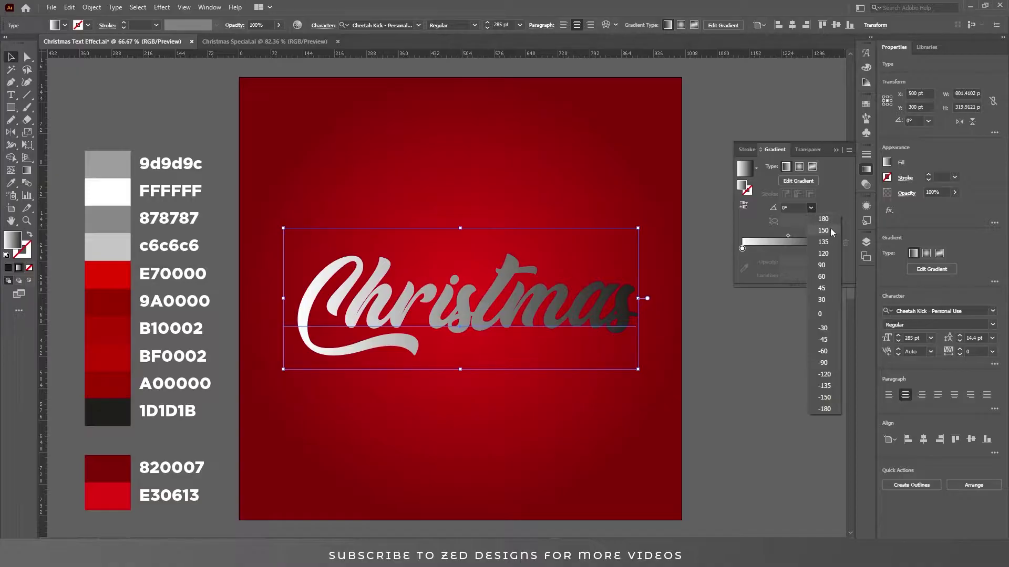
{"action": "left_click", "coordinate": [831, 267]}
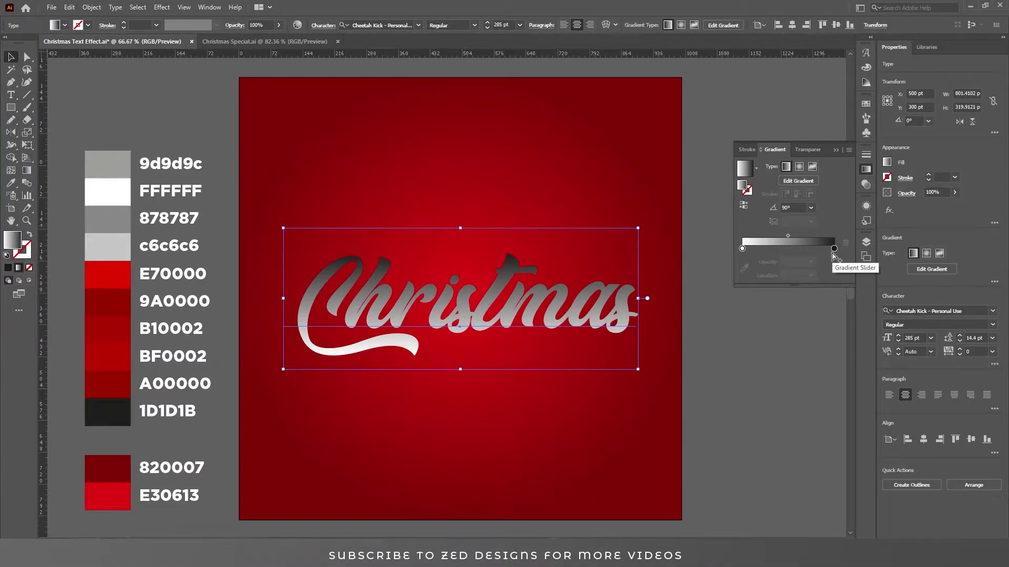
Step: Change the dark gradient stop to light grey 9d9d9c
{"action": "double_click", "coordinate": [833, 249]}
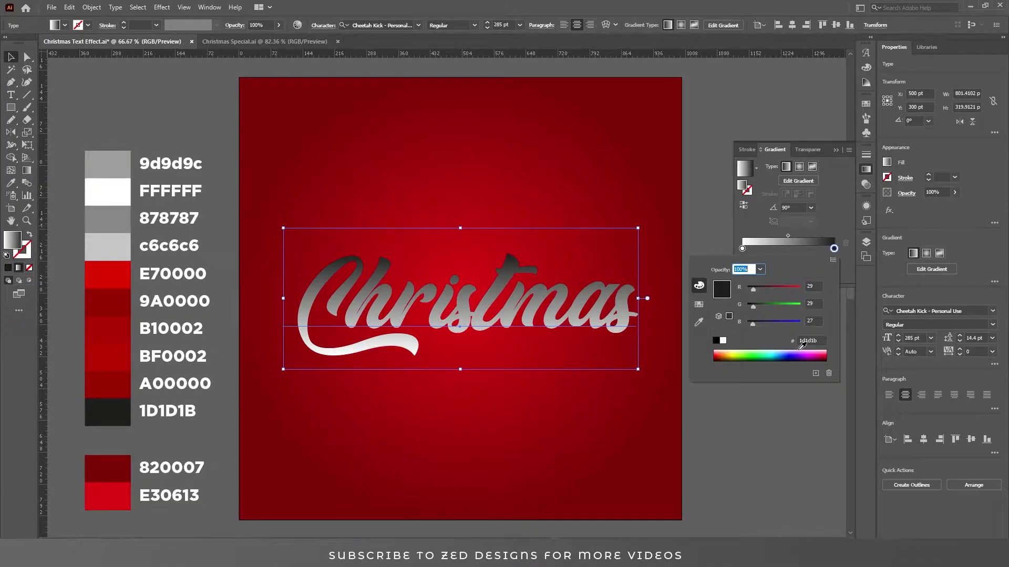
{"action": "left_click", "coordinate": [810, 340]}
{"action": "type", "text": "9"}
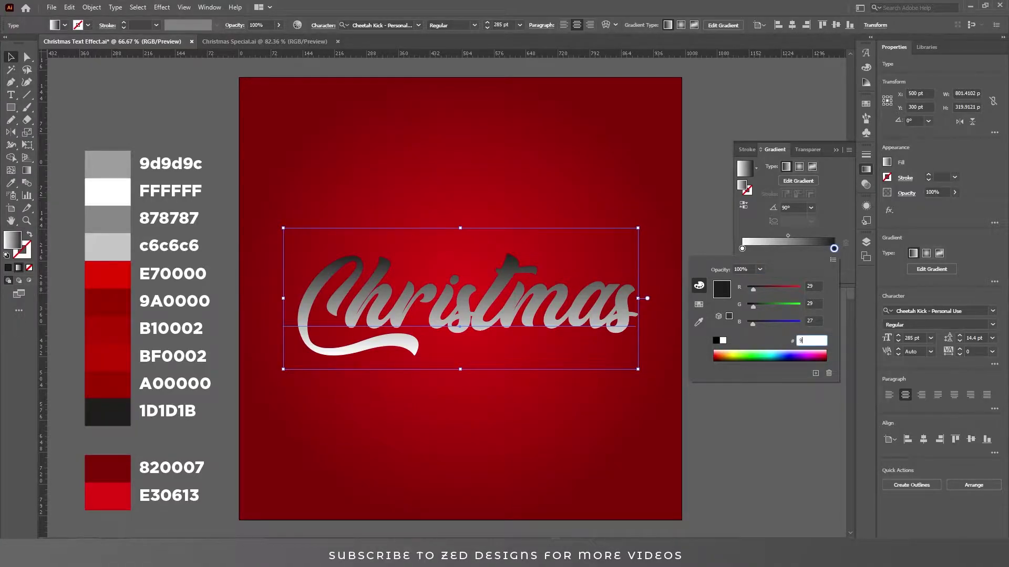
{"action": "type", "text": "d9d9c"}
{"action": "key", "text": "Return"}
{"action": "left_click", "coordinate": [842, 228]}
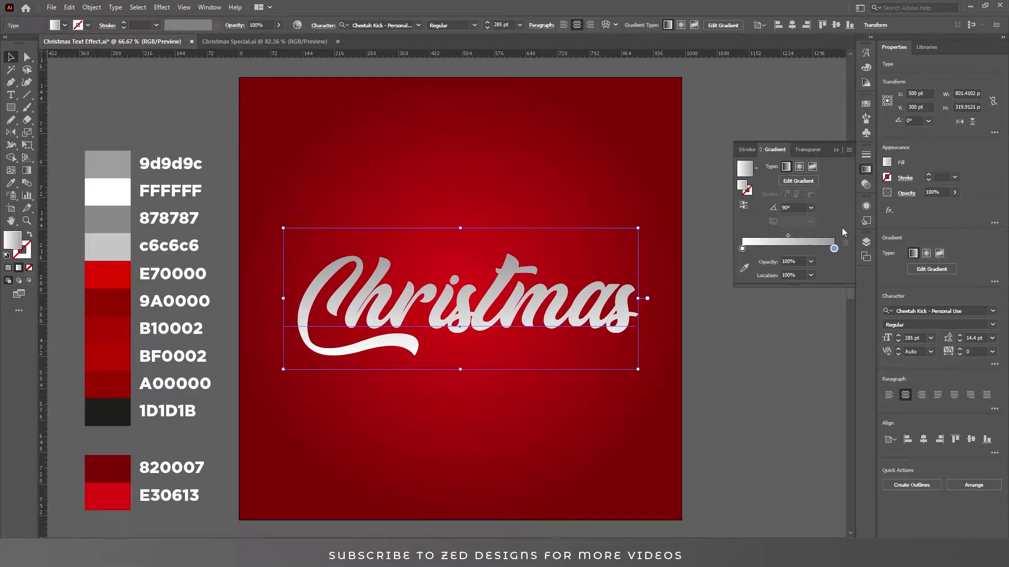
{"action": "left_click", "coordinate": [867, 206]}
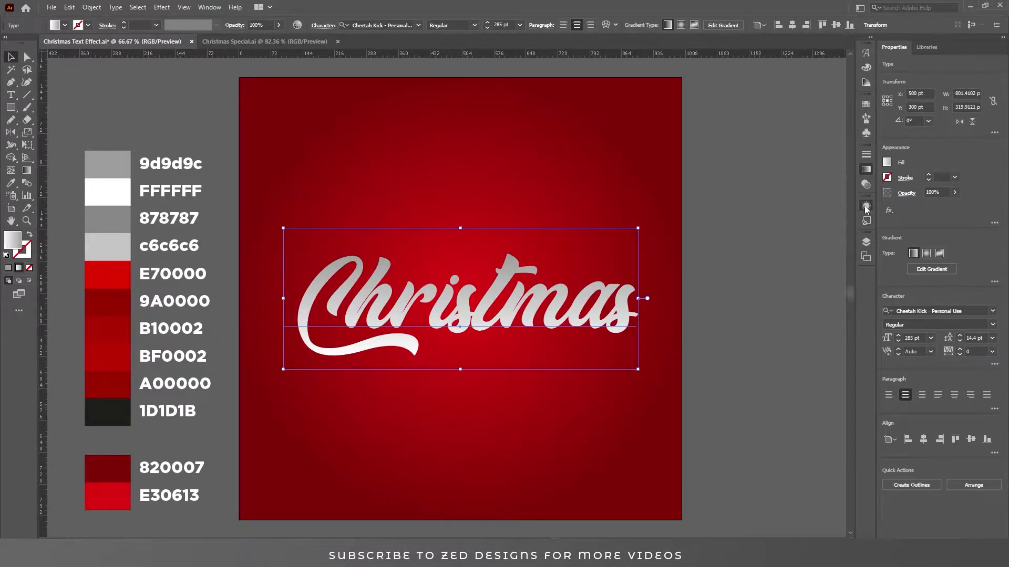
Step: Duplicate the gradient fill, move it below the white fill, and give it a 2 px Gaussian Blur
{"action": "left_click", "coordinate": [824, 495]}
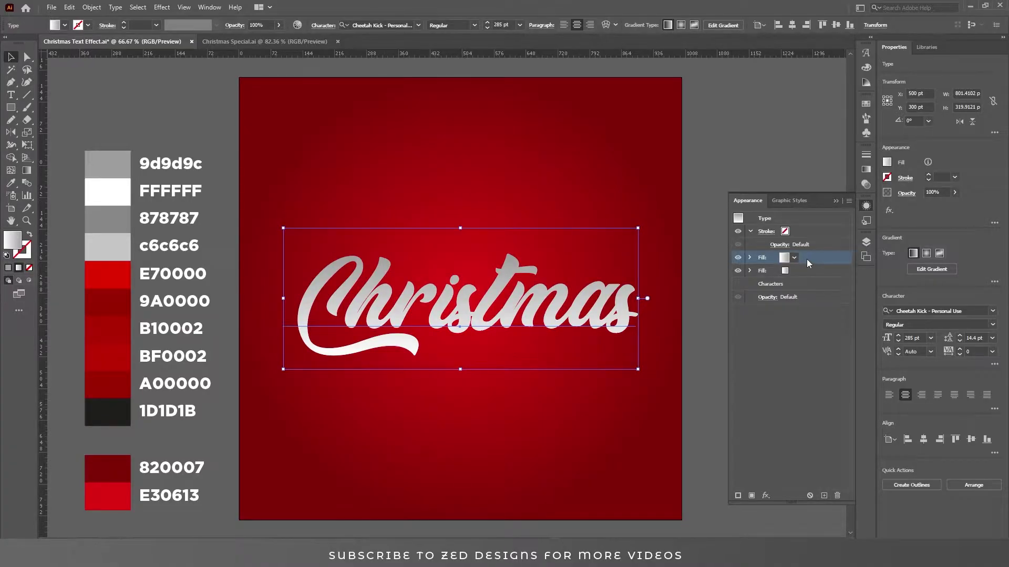
{"action": "left_click_drag", "start_coordinate": [806, 270], "coordinate": [806, 270]}
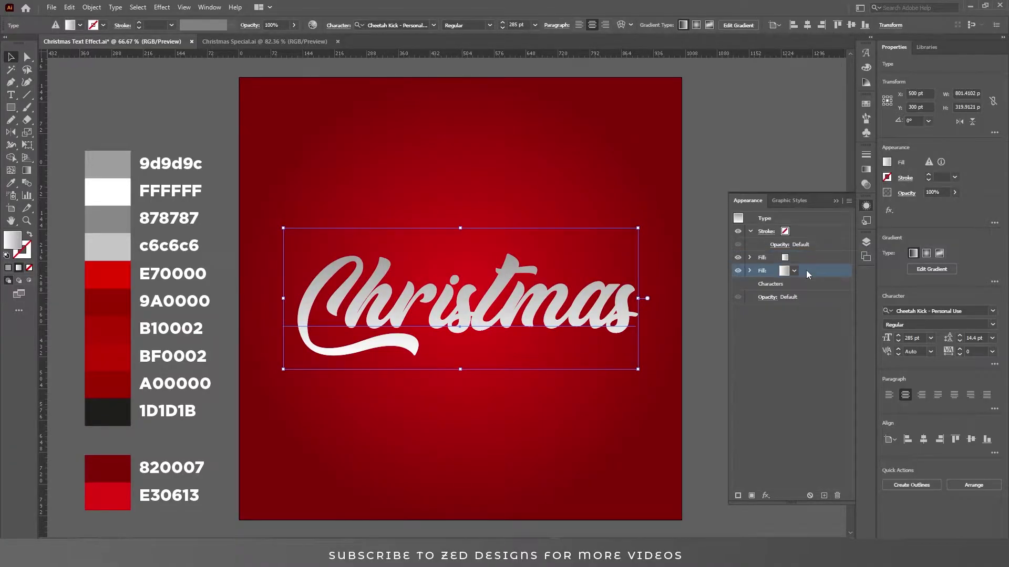
{"action": "left_click", "coordinate": [766, 496]}
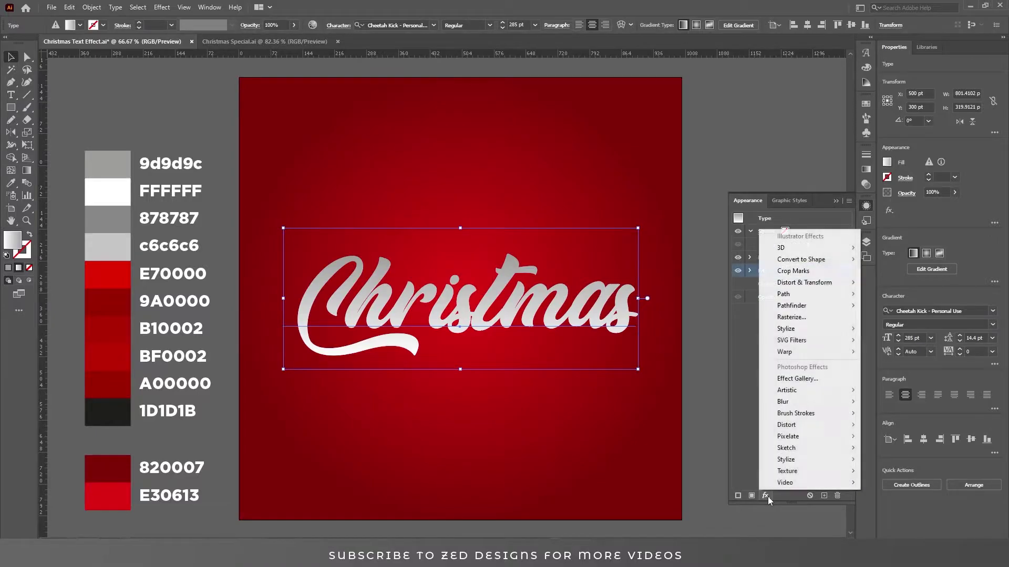
{"action": "mouse_move", "coordinate": [819, 403]}
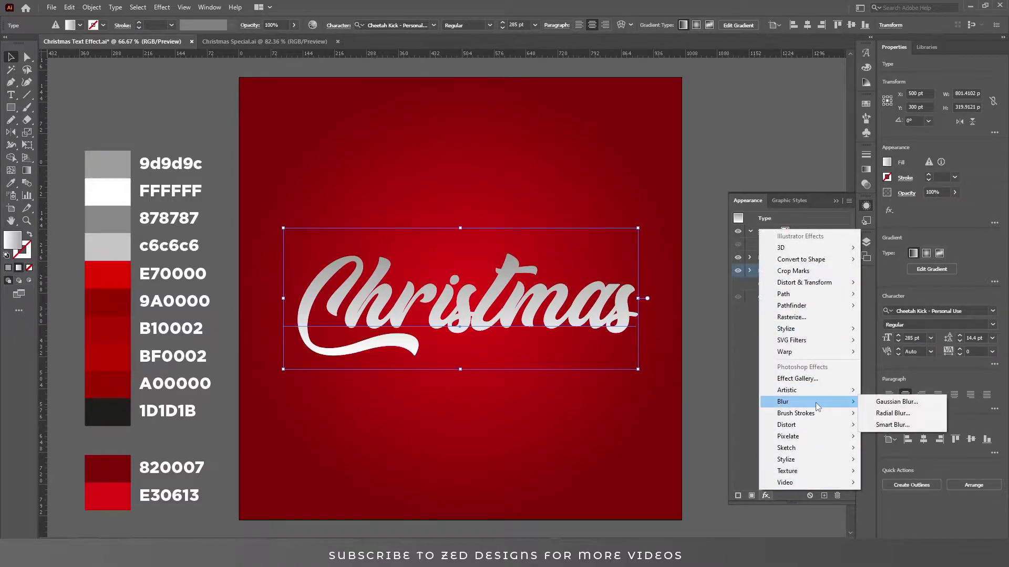
{"action": "left_click", "coordinate": [893, 402]}
{"action": "type", "text": "2"}
{"action": "left_click", "coordinate": [808, 262]}
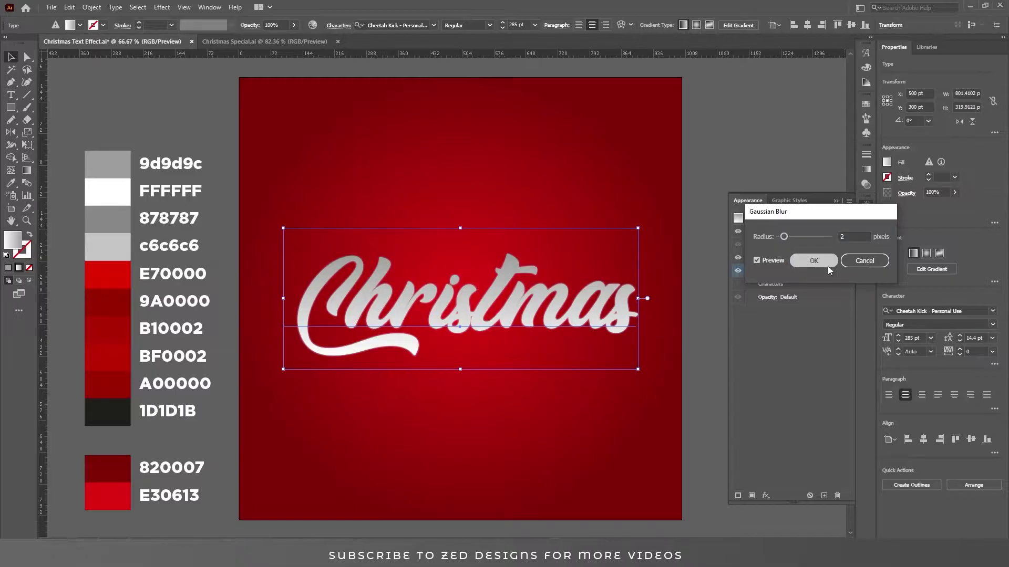
Step: Add an Inner Glow in grey b2b2b2 with a 6 pt blur to the text
{"action": "left_click", "coordinate": [766, 495]}
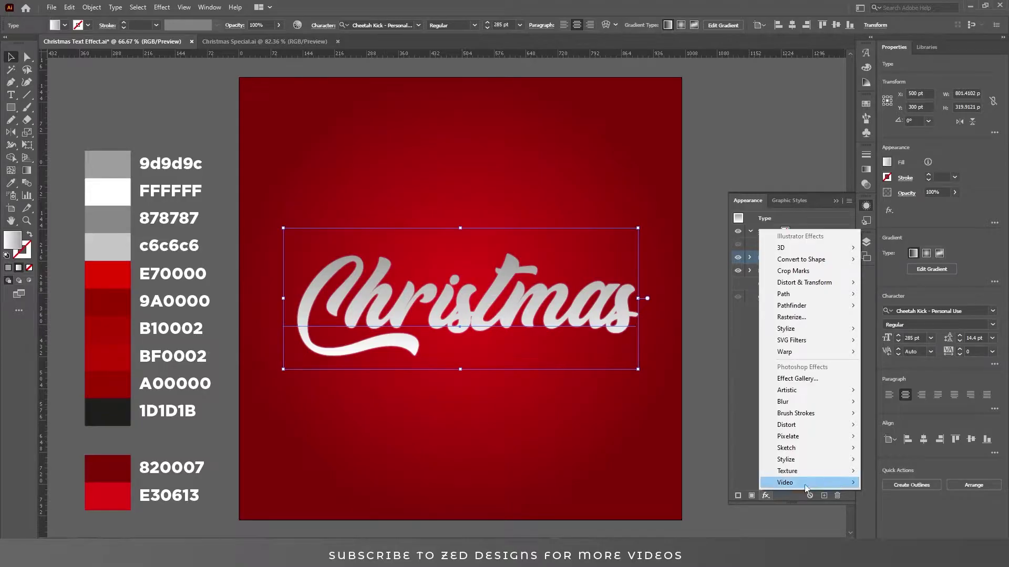
{"action": "mouse_move", "coordinate": [839, 330]}
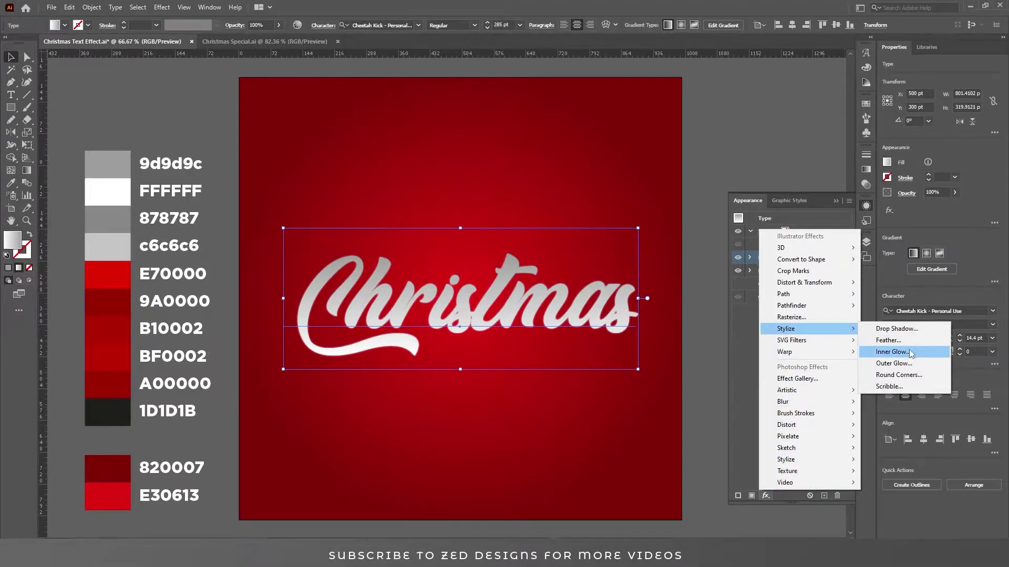
{"action": "left_click", "coordinate": [912, 353]}
{"action": "left_click", "coordinate": [784, 261]}
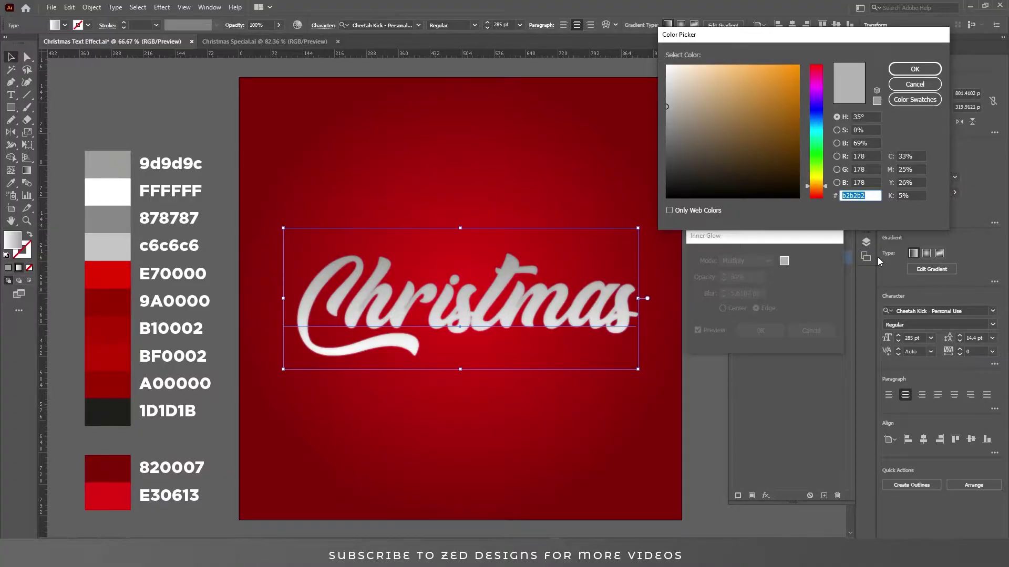
{"action": "type", "text": "b2b2b2"}
{"action": "key", "text": "Tab"}
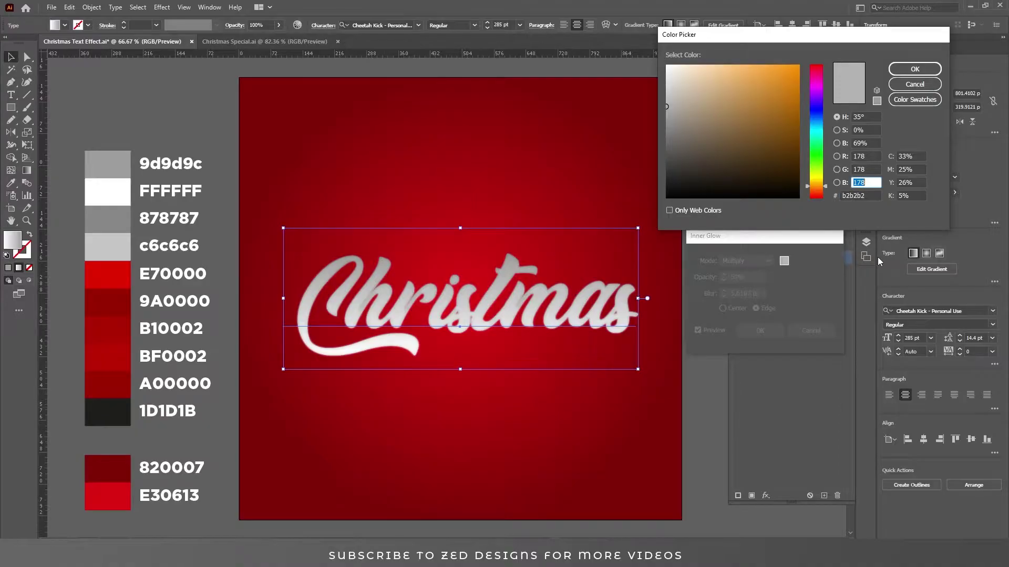
{"action": "left_click", "coordinate": [916, 70]}
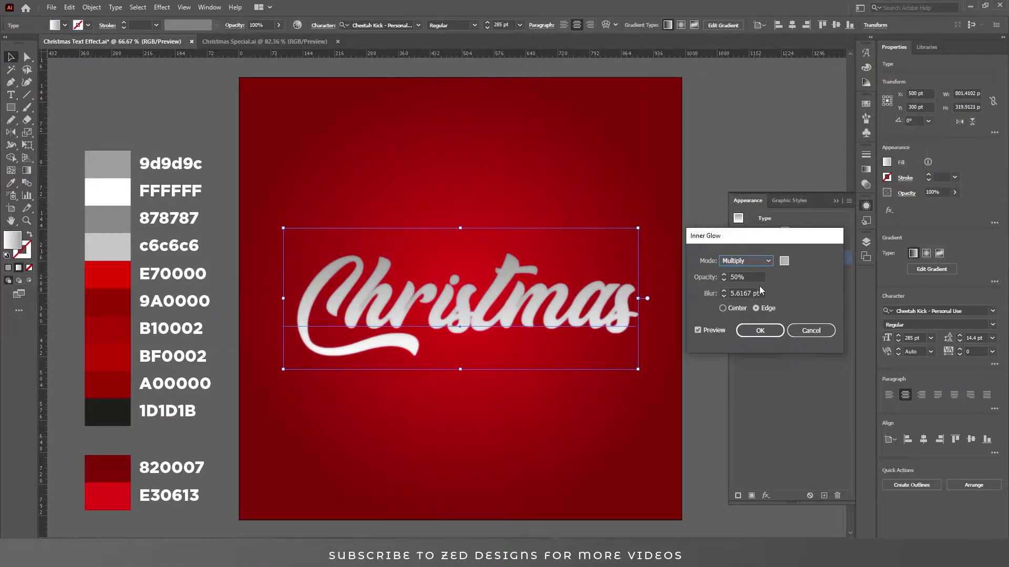
{"action": "triple_click", "coordinate": [755, 292]}
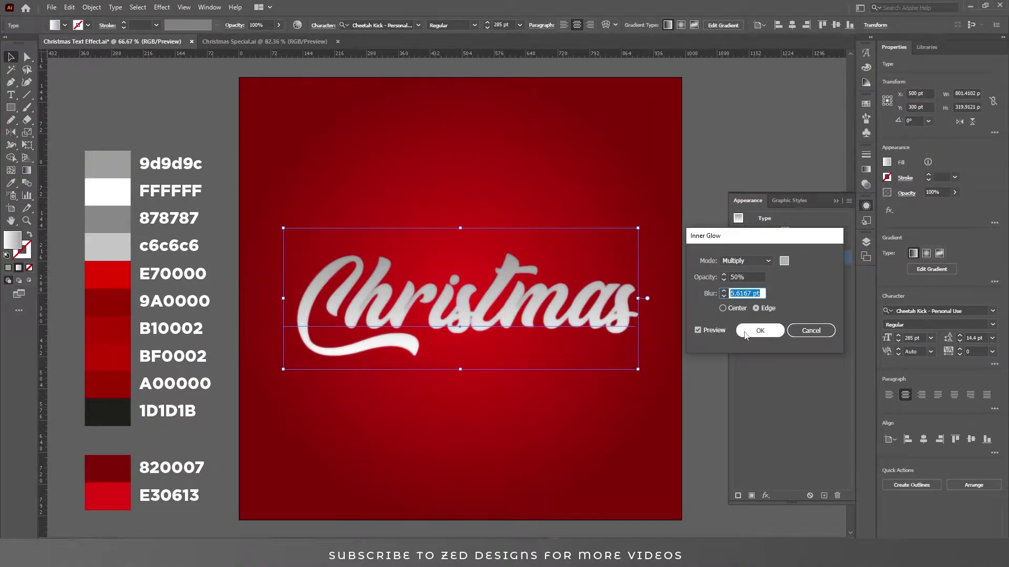
{"action": "type", "text": "6"}
{"action": "key", "text": "Tab"}
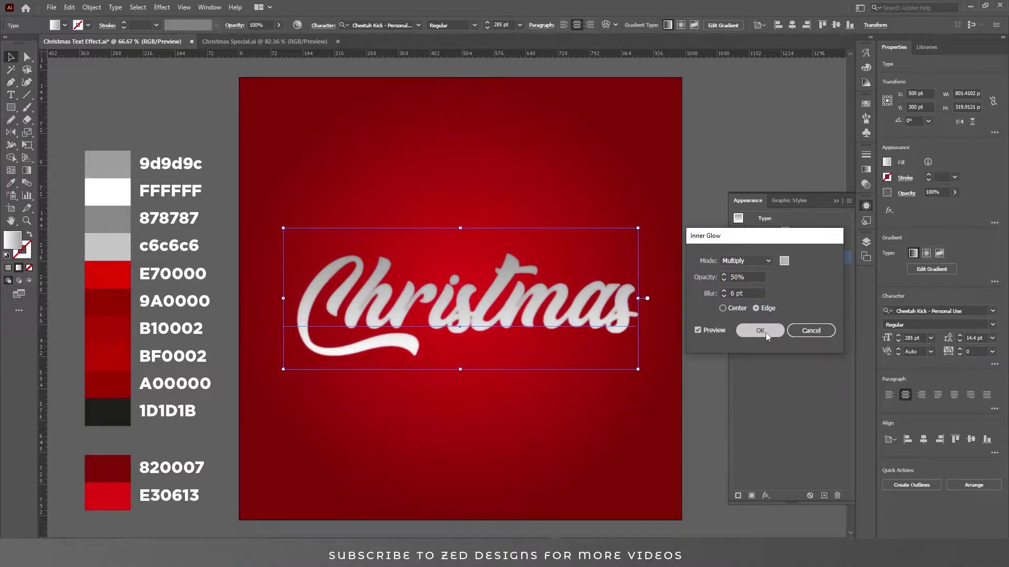
{"action": "left_click", "coordinate": [765, 331]}
{"action": "left_click", "coordinate": [805, 259]}
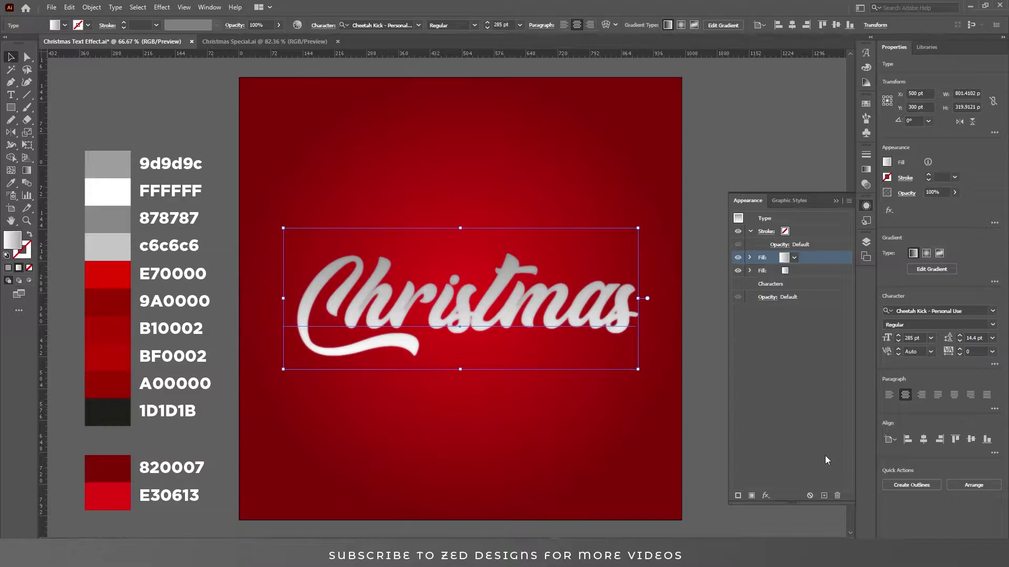
Step: Duplicate the top fill to the bottom, remove its Inner Glow, and set its gradient angle to -90°
{"action": "left_click", "coordinate": [825, 496]}
{"action": "left_click_drag", "start_coordinate": [804, 255], "coordinate": [798, 289]}
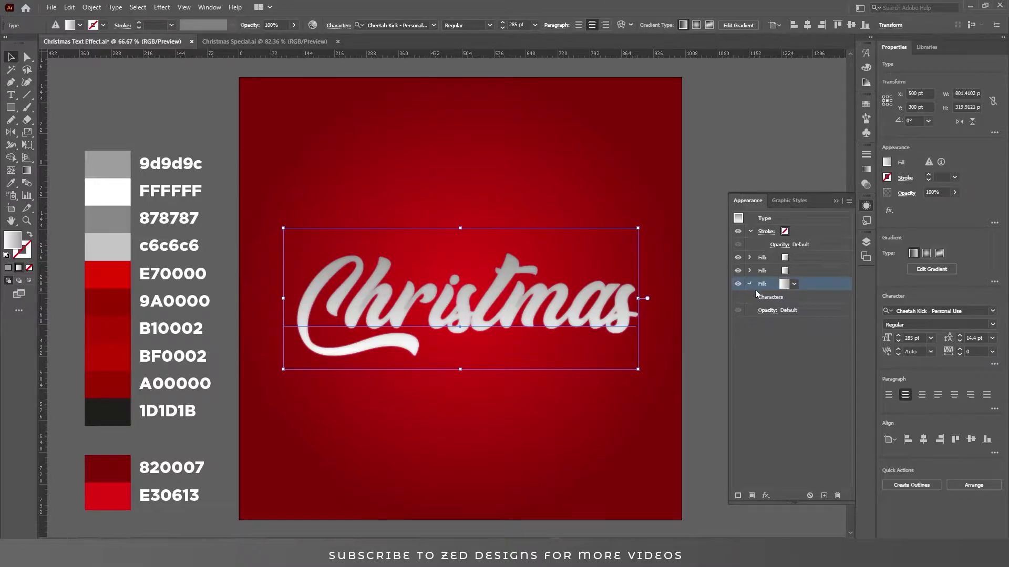
{"action": "left_click", "coordinate": [812, 297]}
{"action": "left_click", "coordinate": [838, 495]}
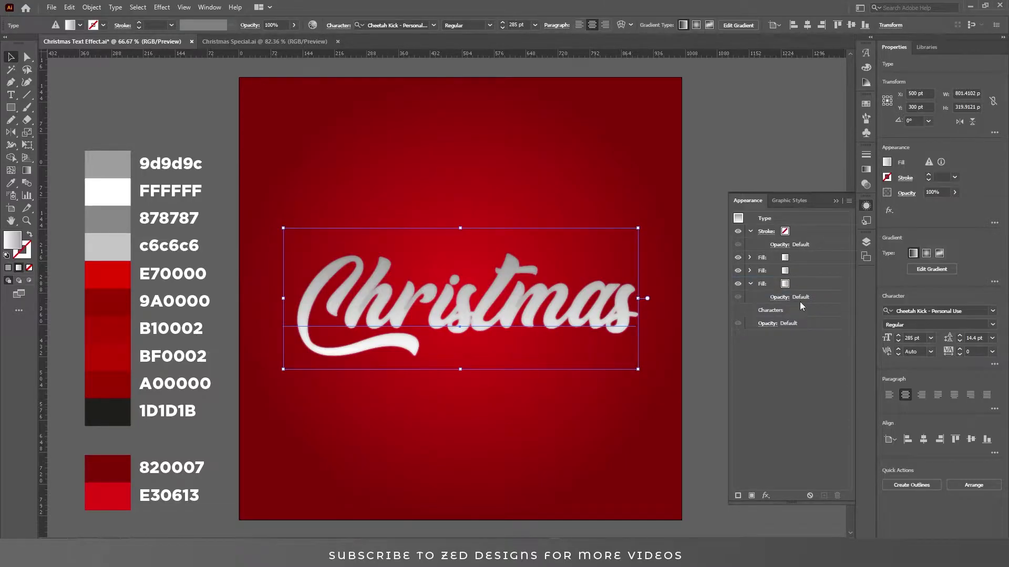
{"action": "left_click", "coordinate": [800, 285]}
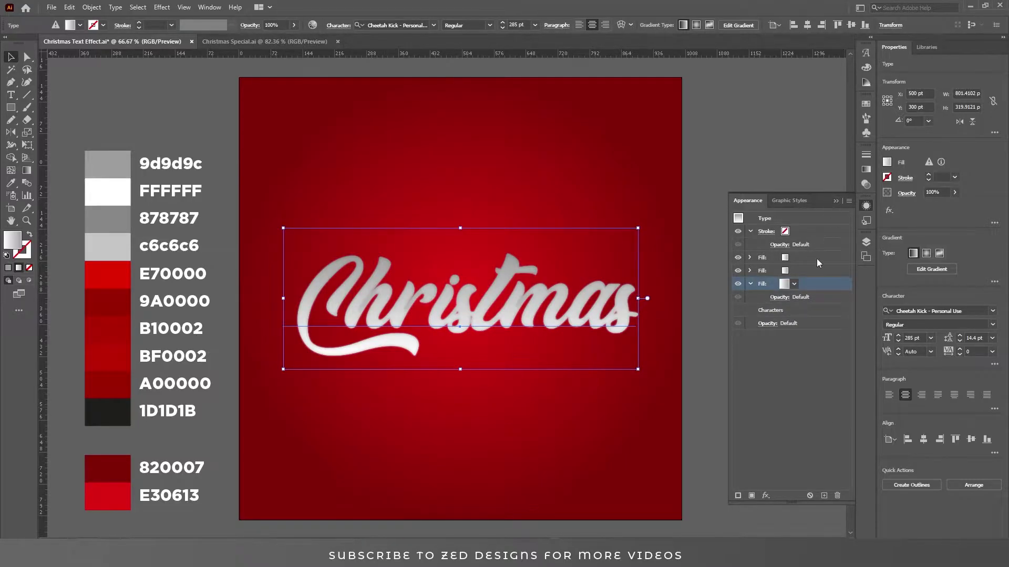
{"action": "left_click", "coordinate": [866, 171]}
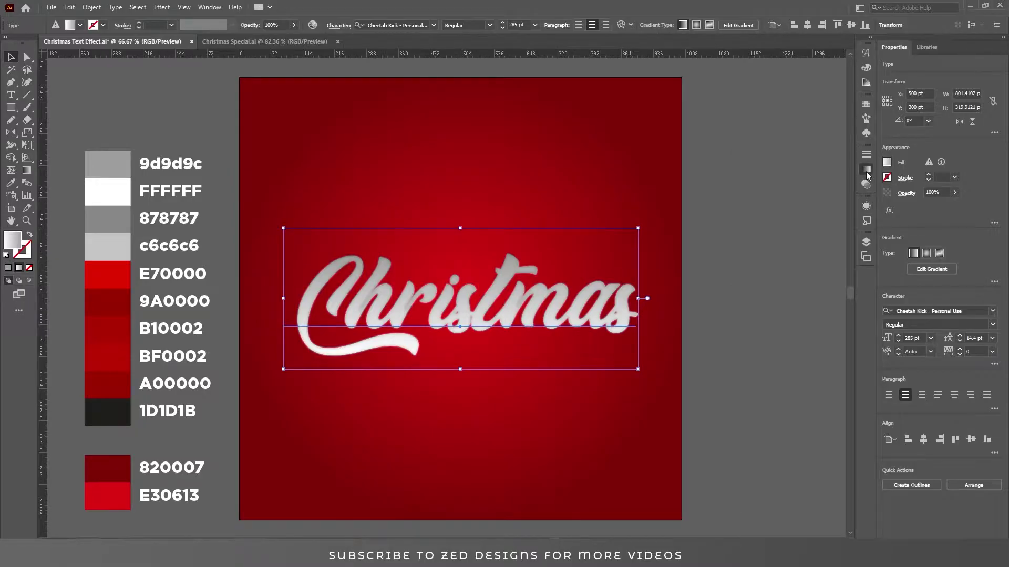
{"action": "left_click", "coordinate": [812, 208]}
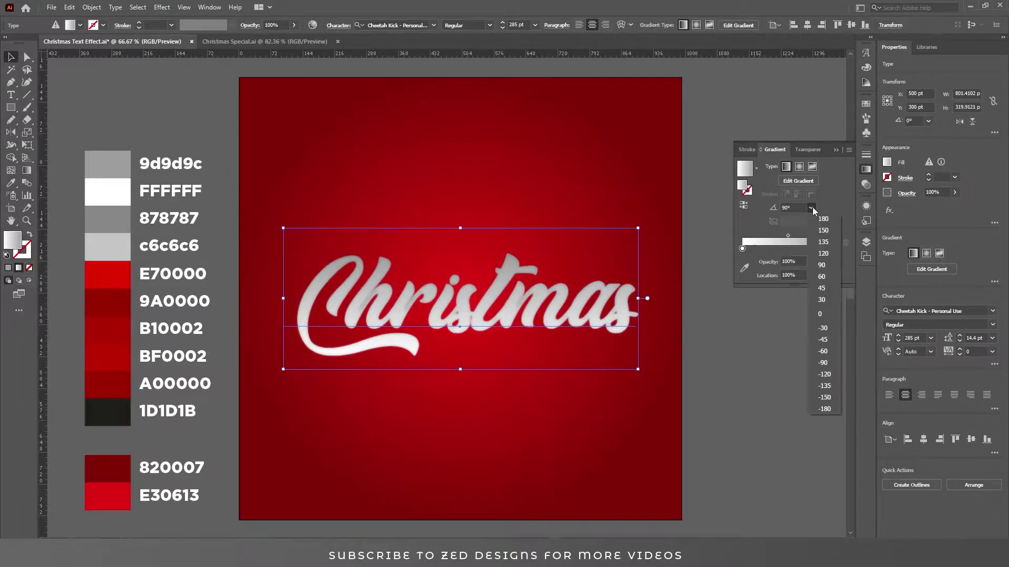
{"action": "left_click", "coordinate": [823, 363]}
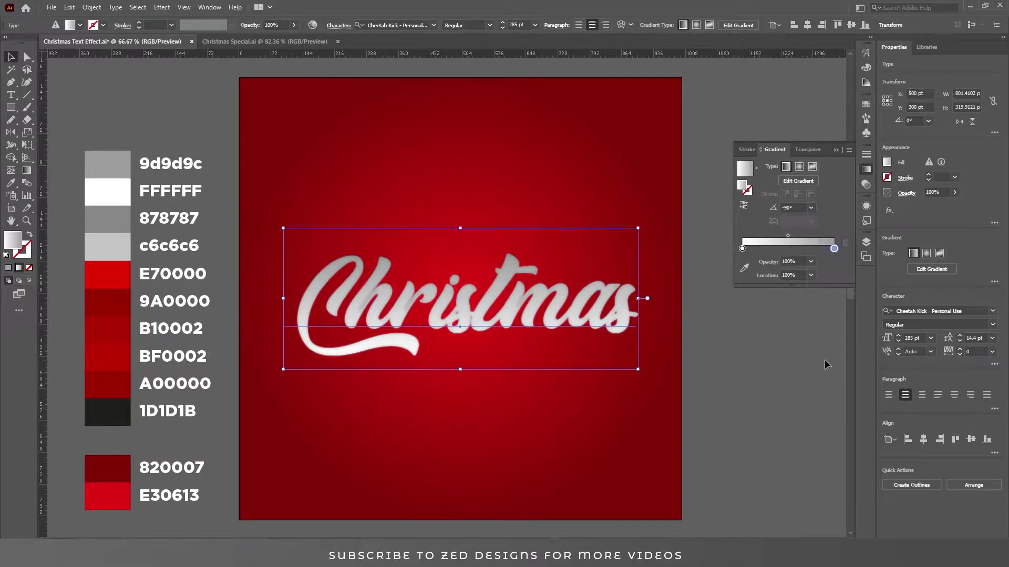
{"action": "left_click", "coordinate": [866, 205]}
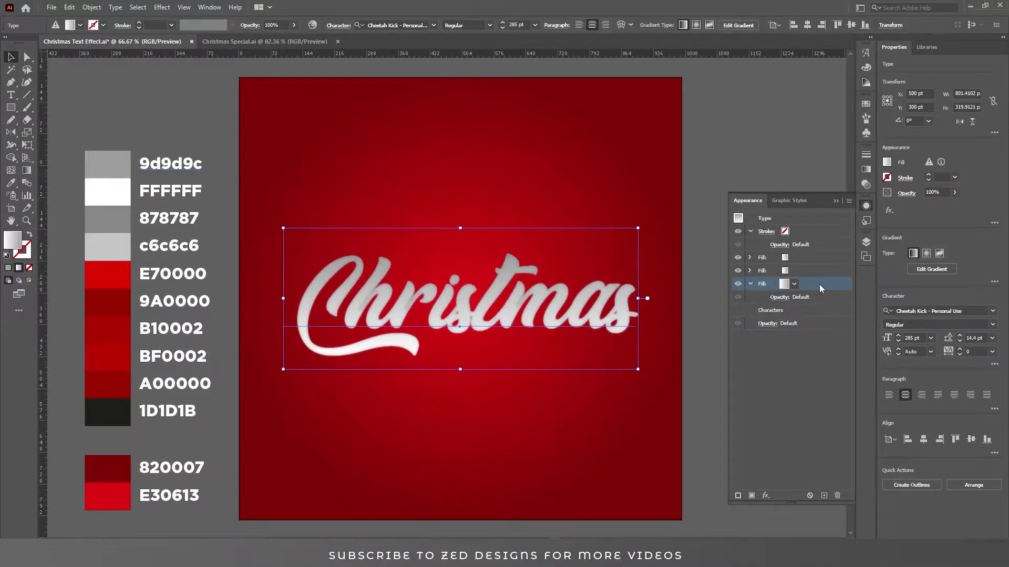
{"action": "left_click", "coordinate": [749, 284]}
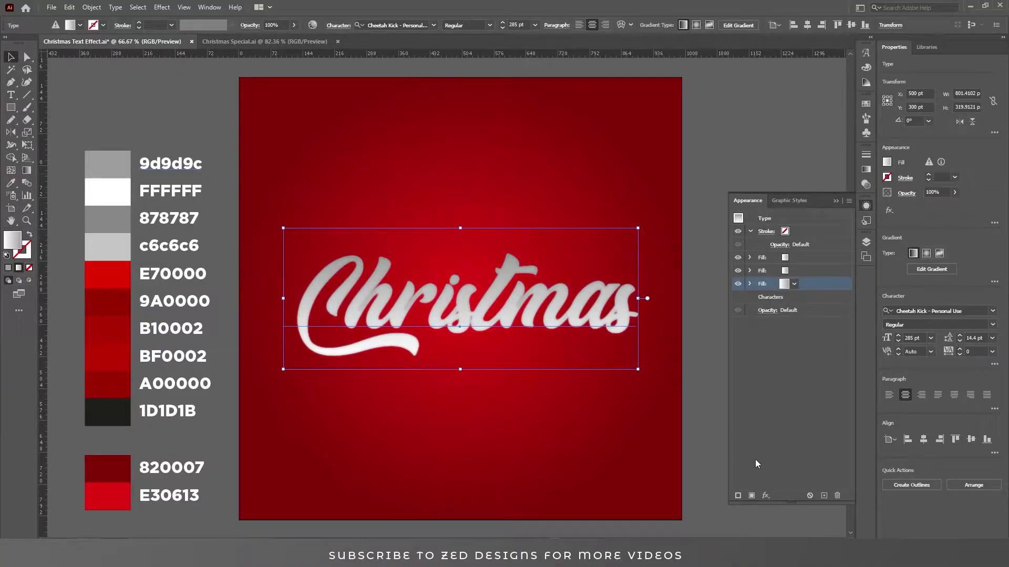
Step: Apply a 7 pt Offset Path with Round joins to the third fill
{"action": "left_click", "coordinate": [766, 495]}
{"action": "mouse_move", "coordinate": [786, 294]}
{"action": "left_click", "coordinate": [895, 295]}
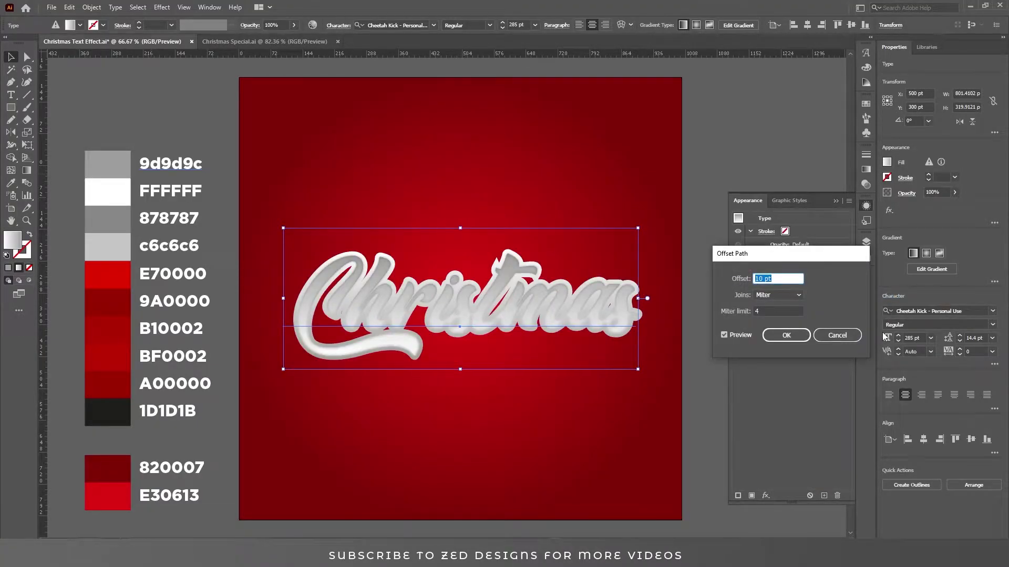
{"action": "type", "text": "7"}
{"action": "key", "text": "Tab"}
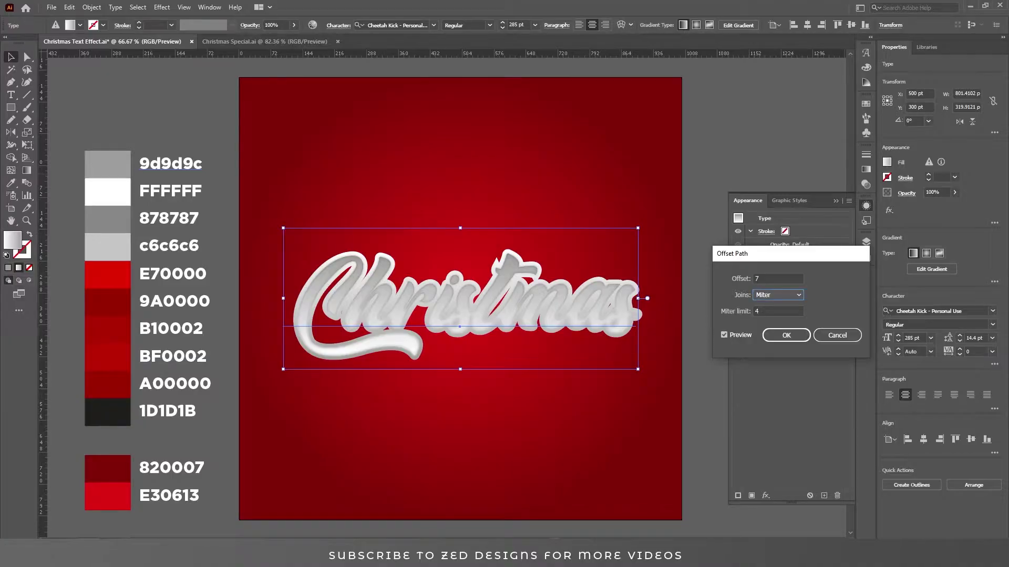
{"action": "left_click", "coordinate": [779, 294]}
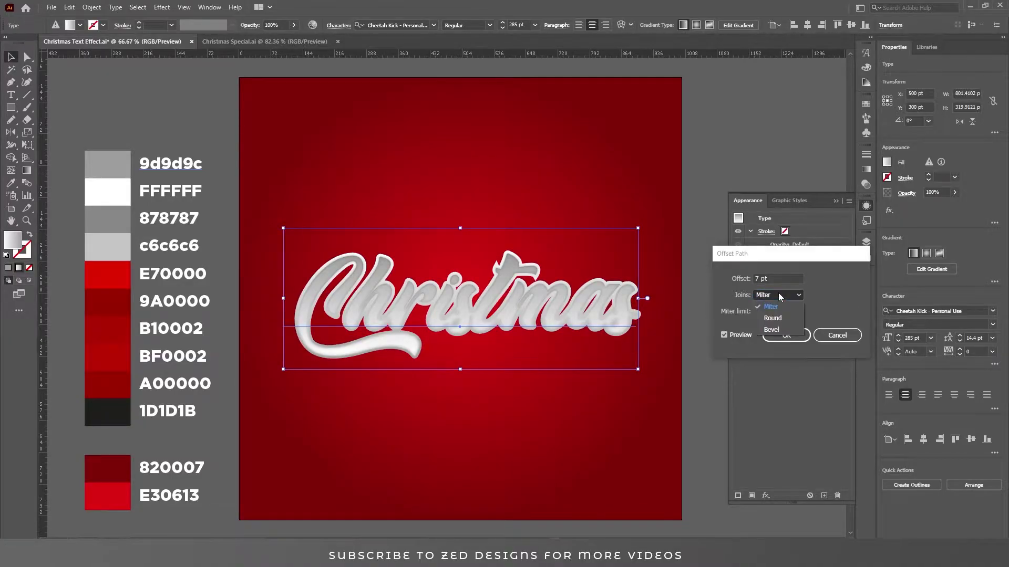
{"action": "left_click", "coordinate": [791, 319]}
{"action": "left_click", "coordinate": [787, 337]}
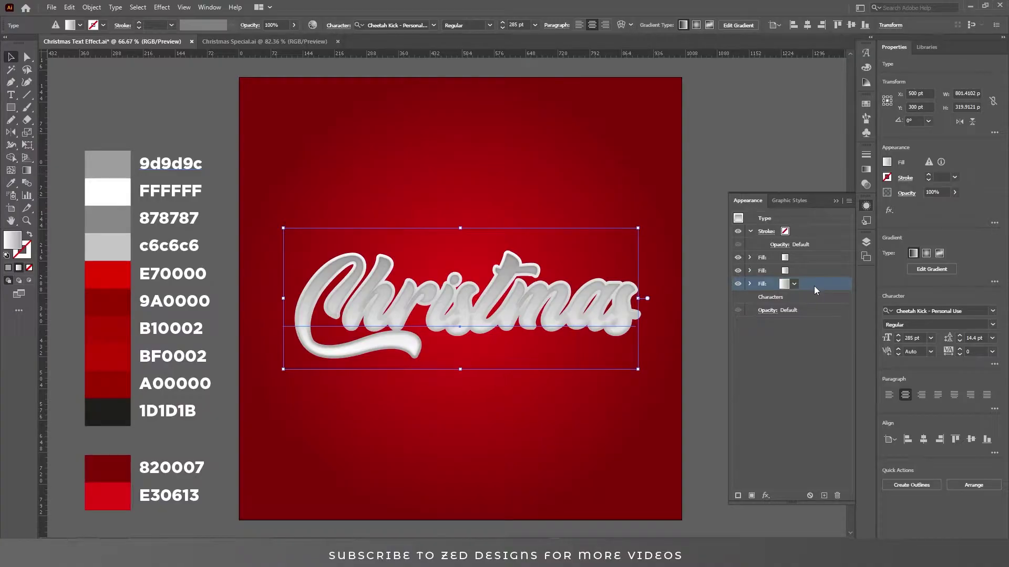
Step: Adjust the white and grey gradient stops across 'Christmas' on canvas, shifting the top stop lower
{"action": "key", "text": "g"}
{"action": "left_click", "coordinate": [495, 370]}
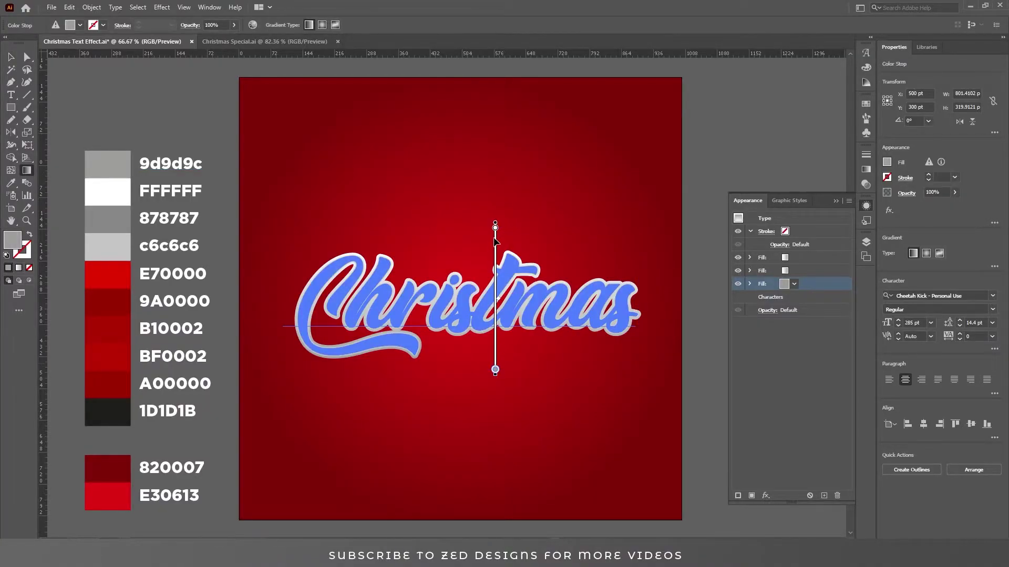
{"action": "left_click_drag", "start_coordinate": [495, 227], "coordinate": [495, 274]}
{"action": "key", "text": "v"}
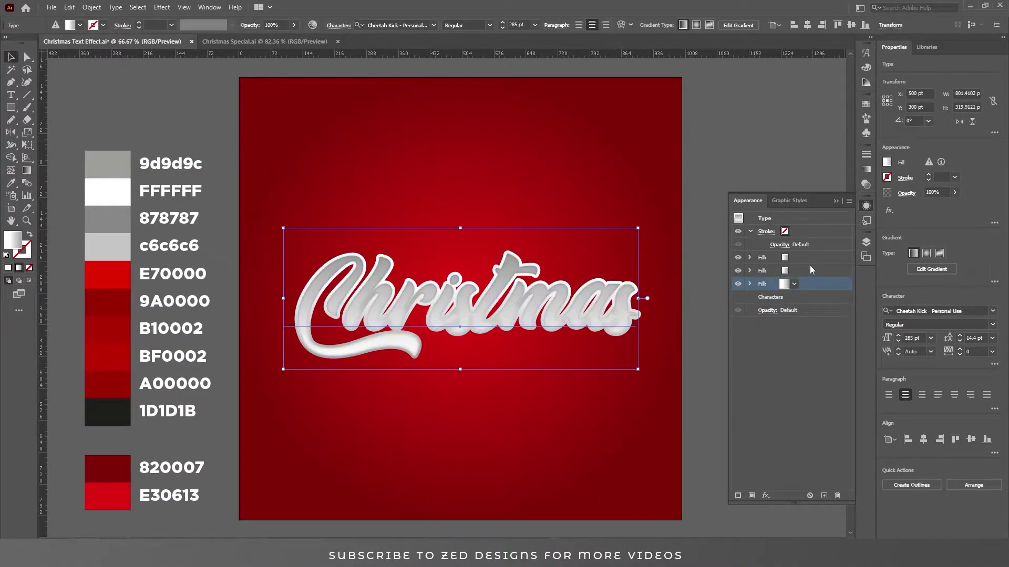
{"action": "left_click", "coordinate": [812, 258]}
{"action": "key", "text": "g"}
{"action": "left_click", "coordinate": [495, 372]}
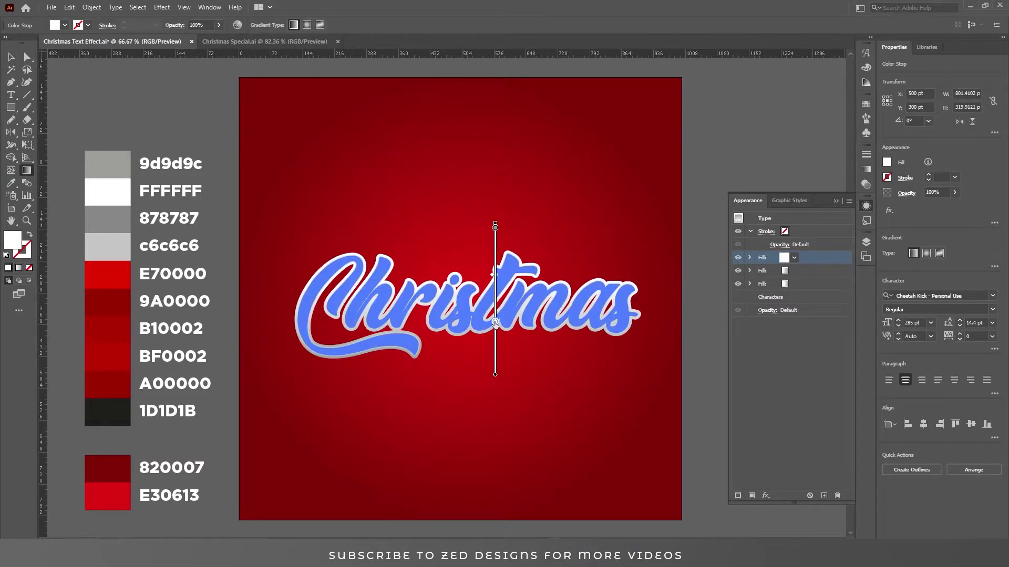
{"action": "key", "text": "v"}
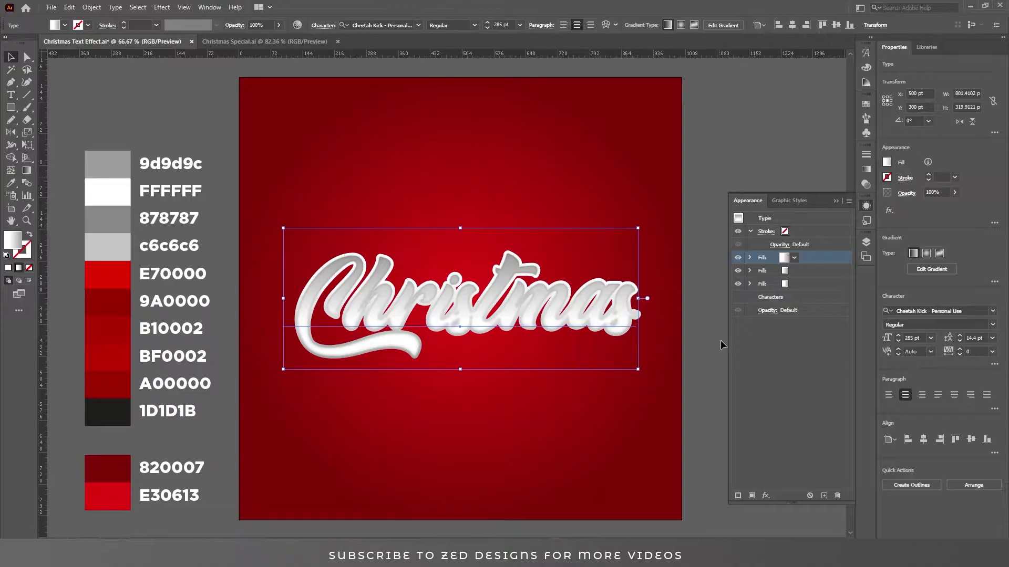
{"action": "key", "text": "g"}
{"action": "key", "text": "v"}
{"action": "key", "text": "g"}
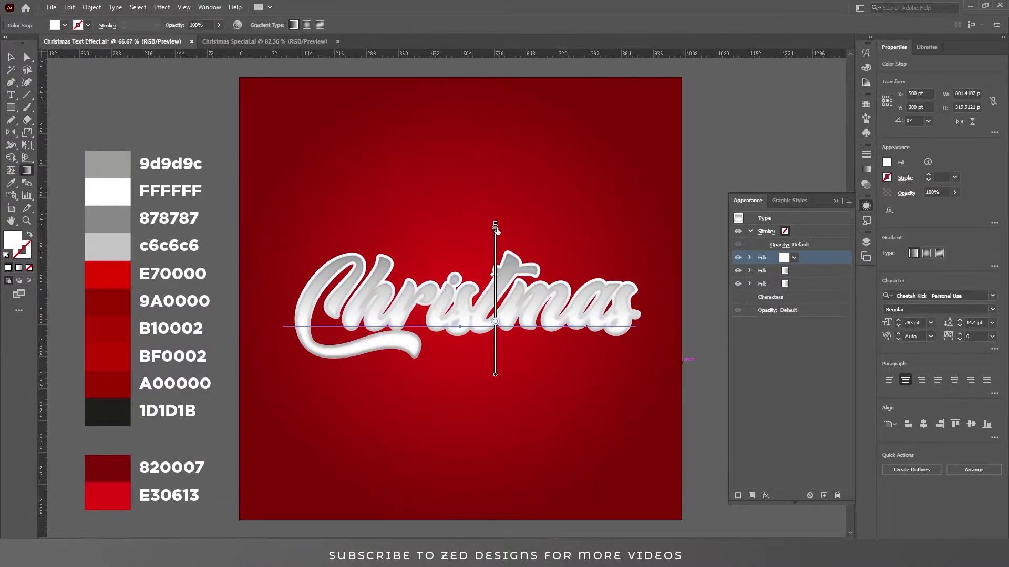
{"action": "left_click", "coordinate": [495, 258]}
{"action": "left_click", "coordinate": [494, 298]}
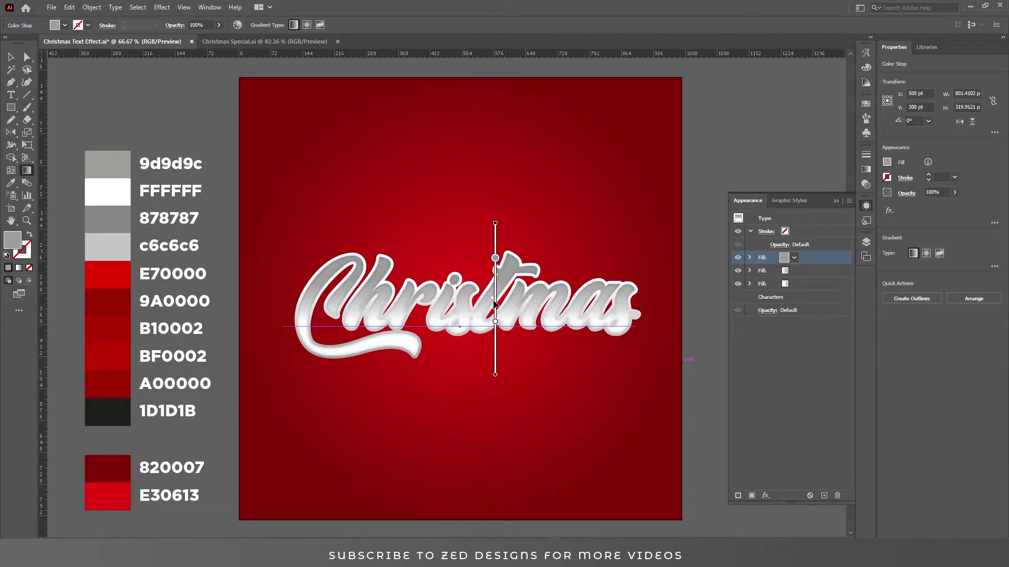
{"action": "left_click", "coordinate": [494, 289]}
{"action": "key", "text": "v"}
{"action": "key", "text": "period"}
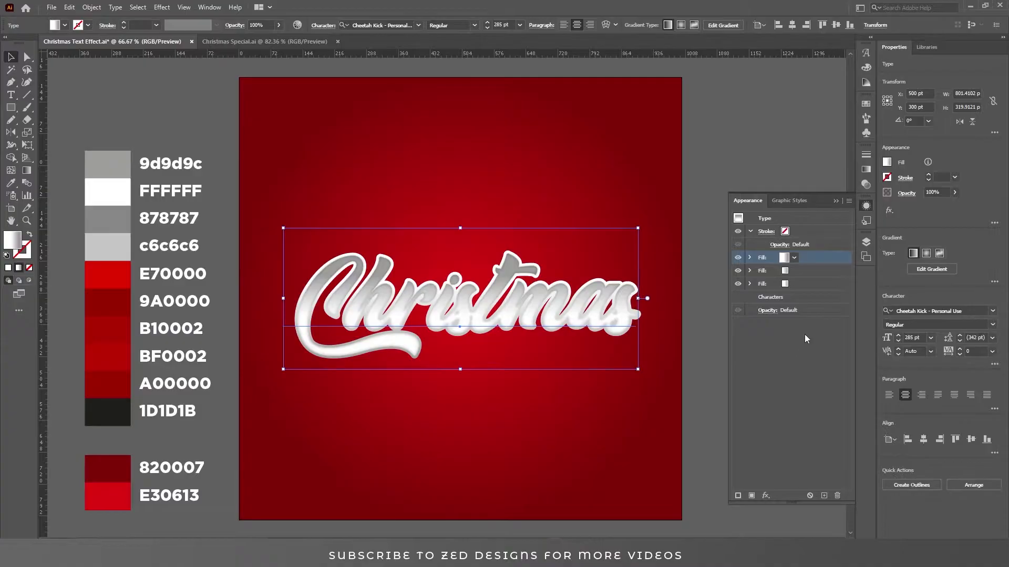
Step: Move the gradient fill to the third slot and duplicate it as a new bottom fill
{"action": "left_click_drag", "start_coordinate": [808, 285], "coordinate": [809, 286]}
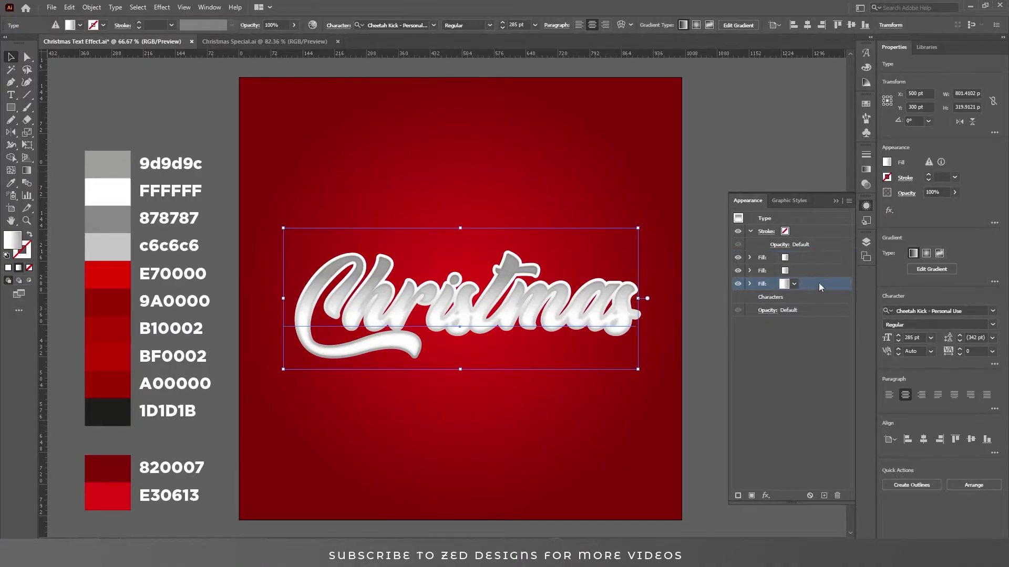
{"action": "left_click", "coordinate": [824, 495]}
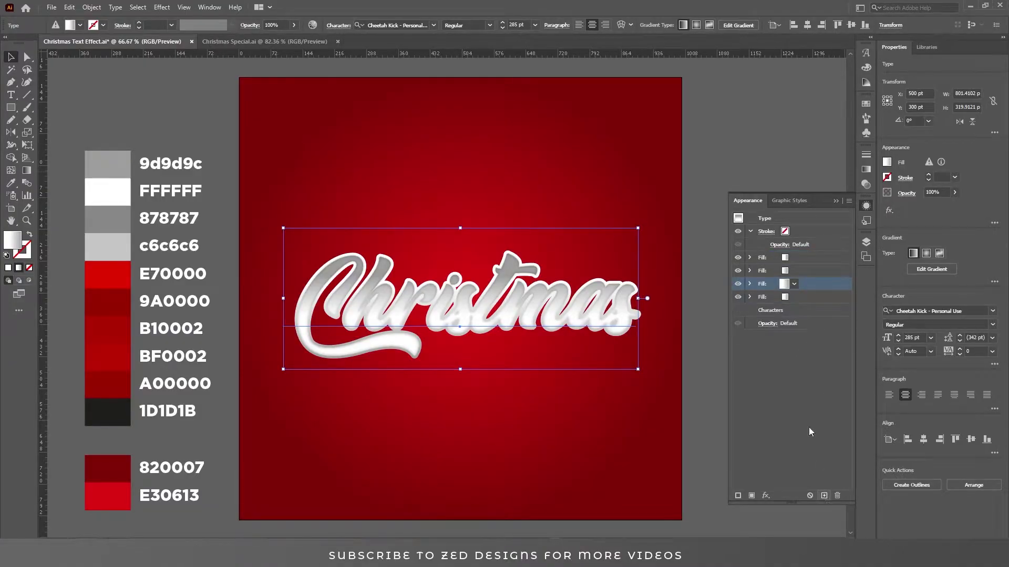
{"action": "left_click", "coordinate": [806, 298]}
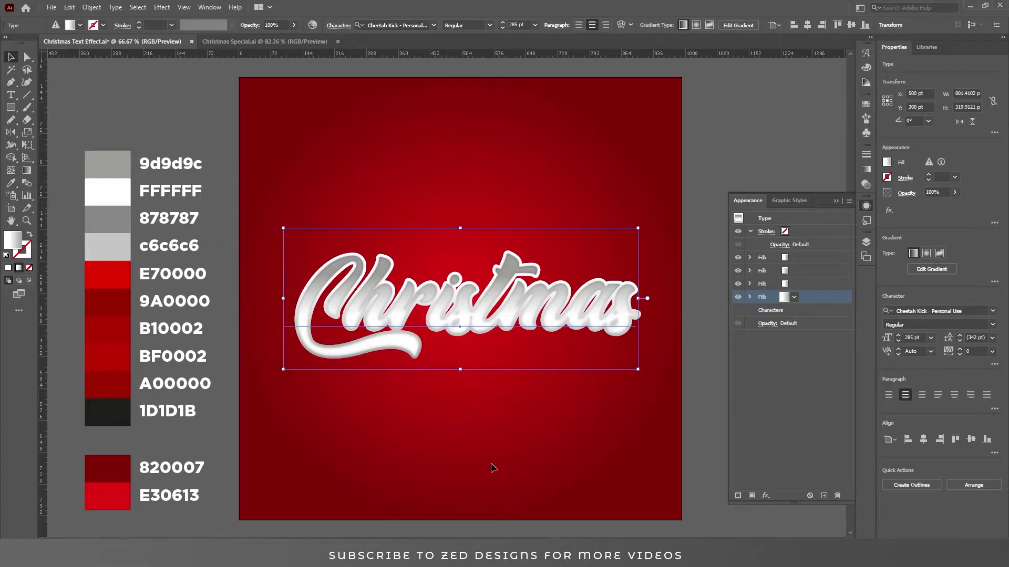
Step: Colour the bottom fill solid red E70000
{"action": "double_click", "coordinate": [11, 242]}
{"action": "type", "text": "e70000"}
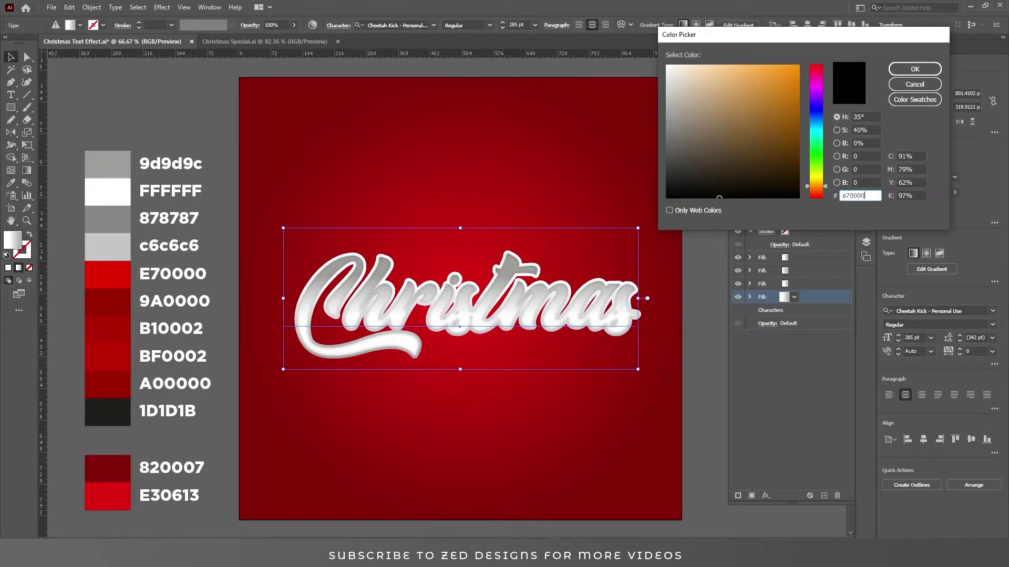
{"action": "key", "text": "Tab"}
{"action": "left_click", "coordinate": [915, 68]}
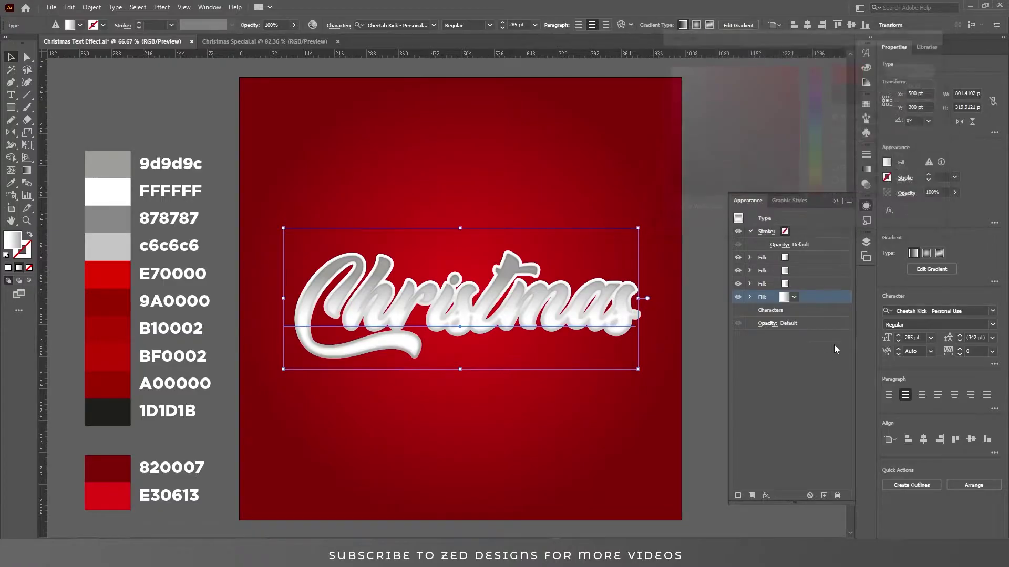
Step: Change the red fill's Offset Path to 17 pt
{"action": "left_click", "coordinate": [750, 297]}
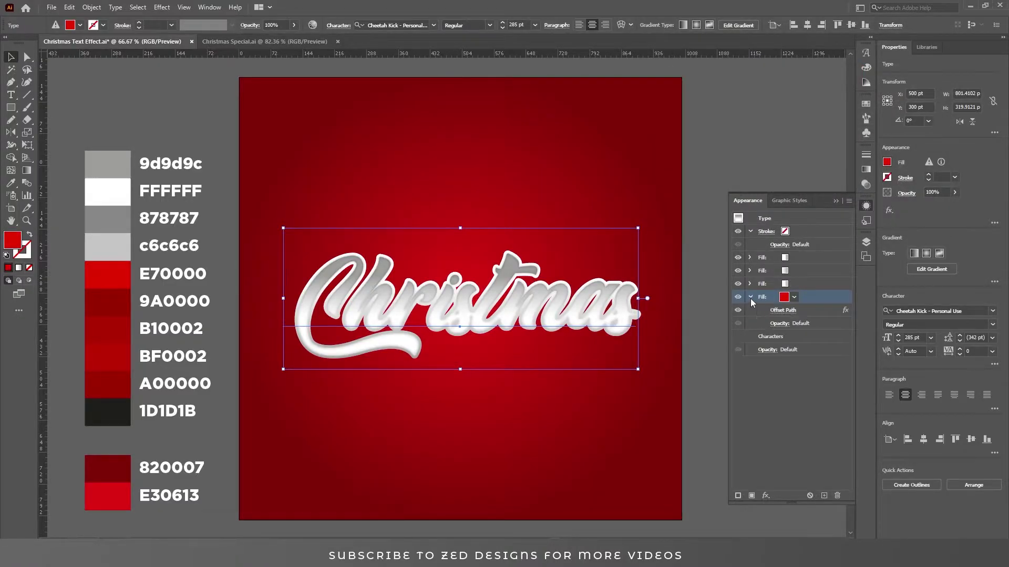
{"action": "left_click", "coordinate": [782, 310]}
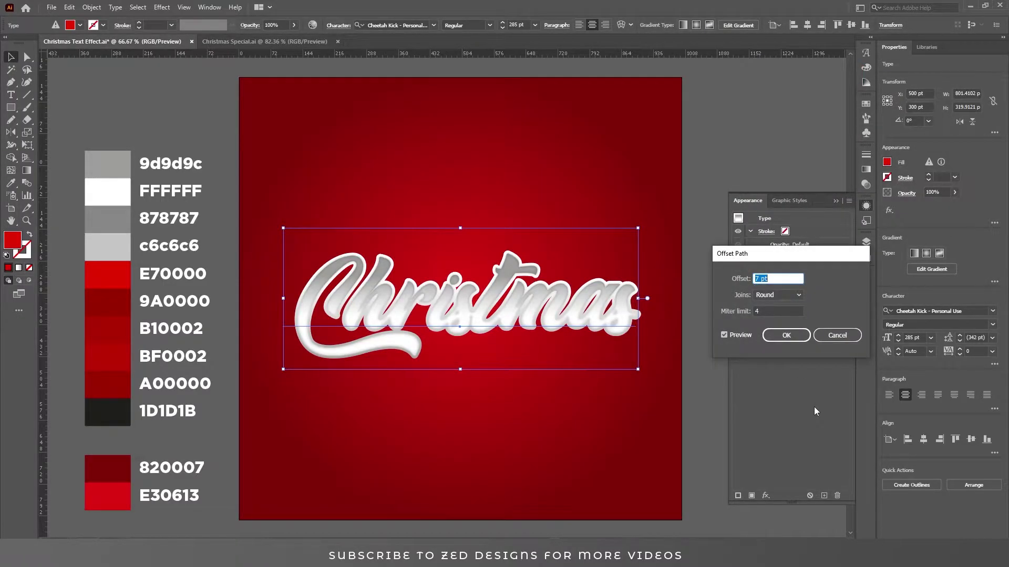
{"action": "type", "text": "17"}
{"action": "key", "text": "Tab"}
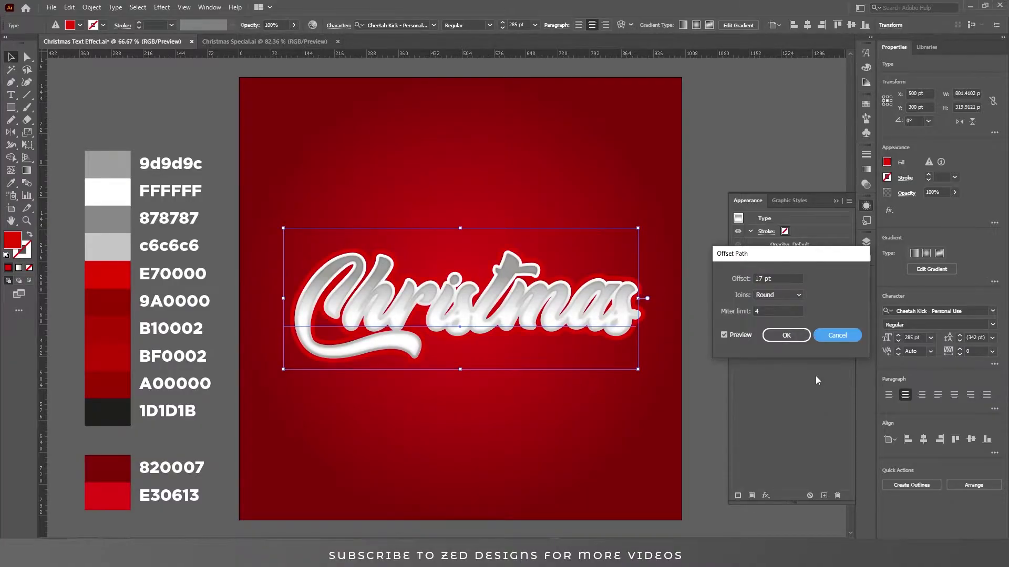
{"action": "left_click", "coordinate": [798, 338]}
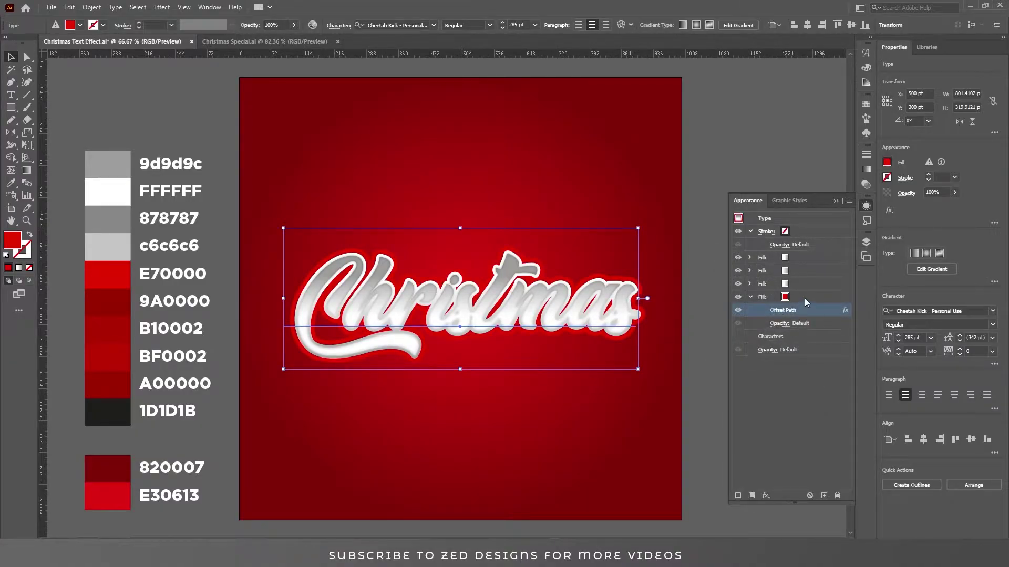
{"action": "left_click", "coordinate": [805, 298]}
{"action": "left_click", "coordinate": [751, 297]}
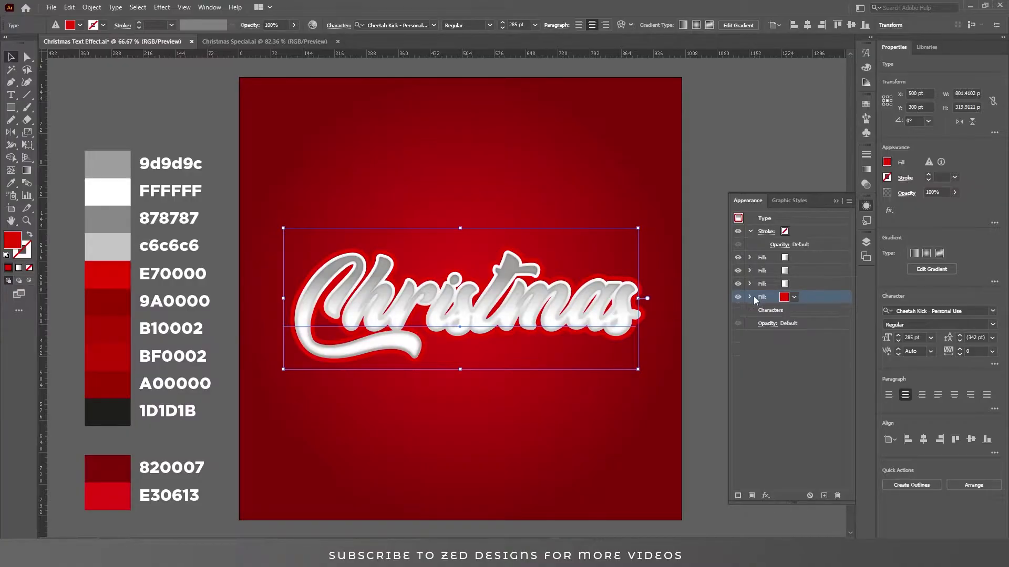
Step: Duplicate the red fill and raise the copy's Offset Path to 31 pt for a wider glow
{"action": "left_click", "coordinate": [824, 496]}
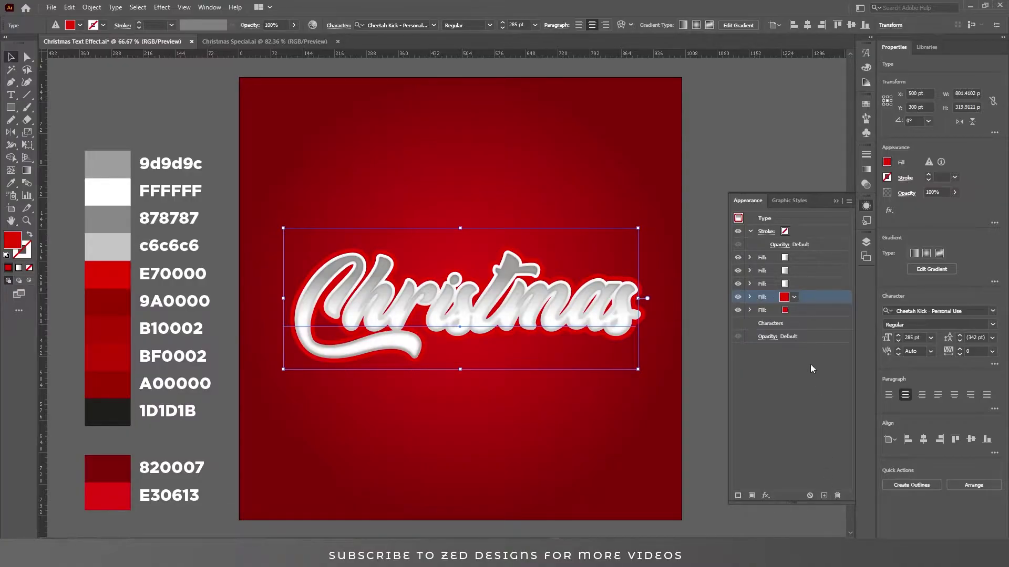
{"action": "left_click", "coordinate": [799, 312]}
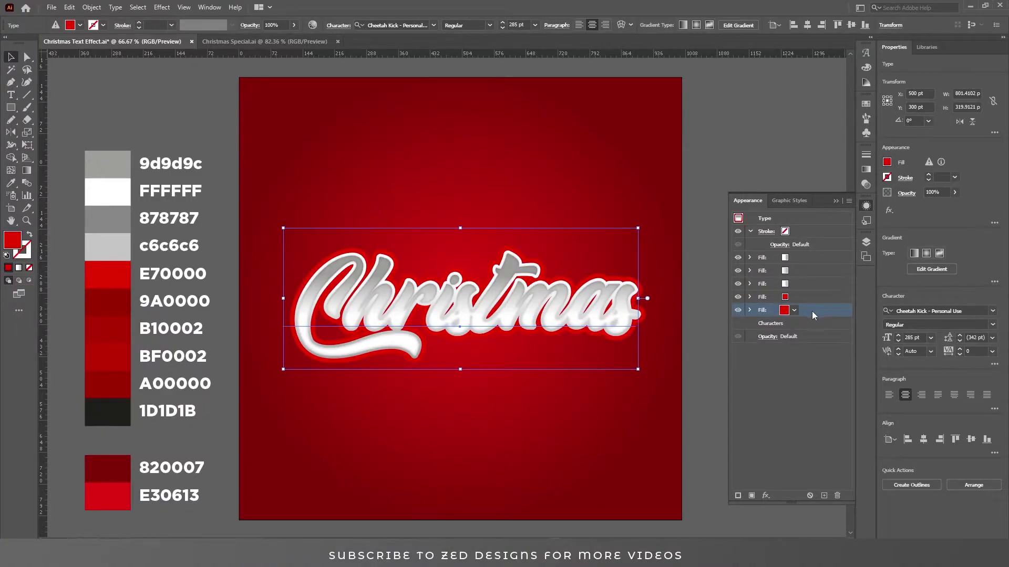
{"action": "key", "text": "ctrl+alt+shift+e"}
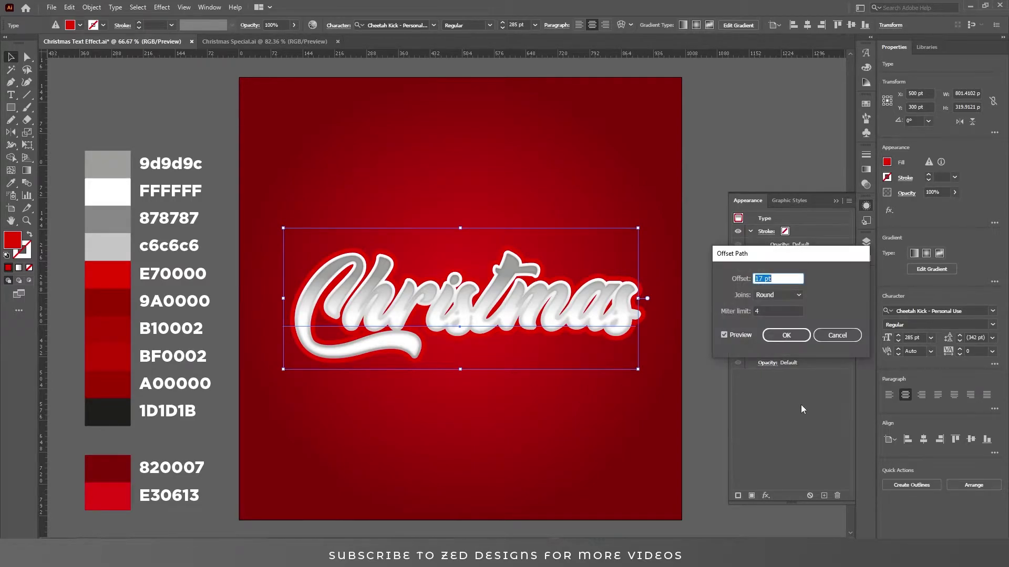
{"action": "type", "text": "300"}
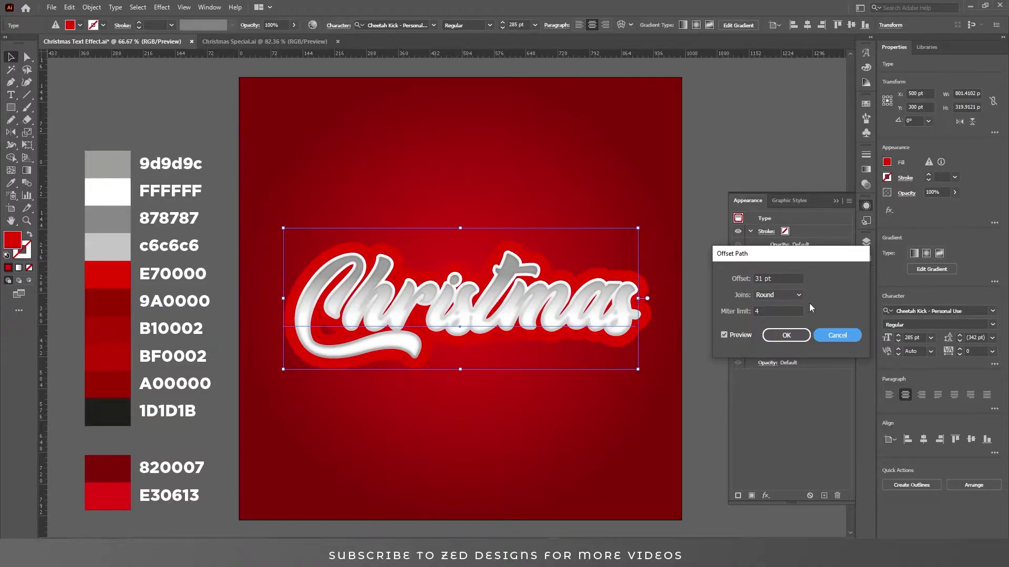
{"action": "left_click", "coordinate": [788, 336]}
{"action": "left_click", "coordinate": [750, 310]}
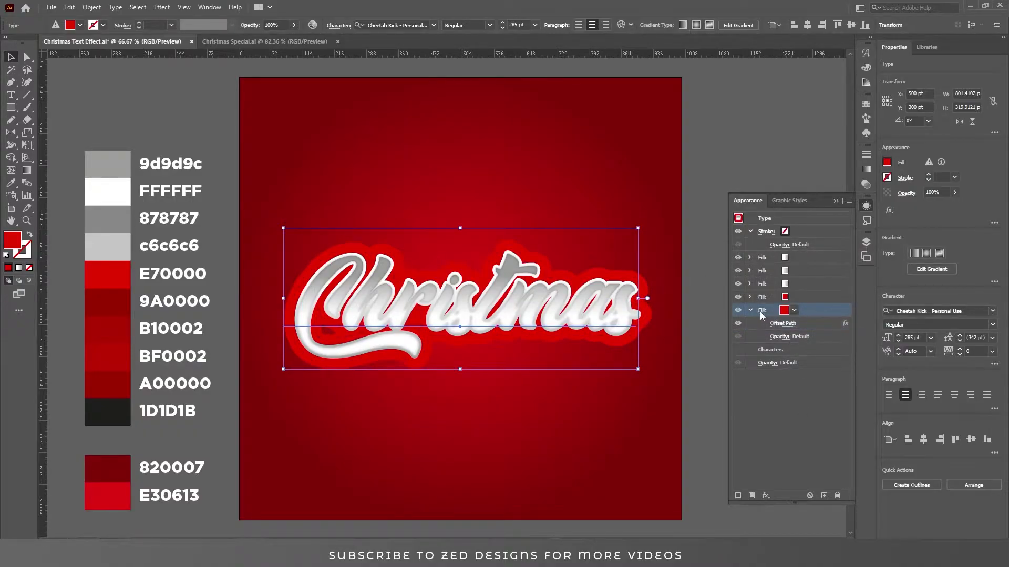
Step: Make two more copies of the red fill and turn the fifth fill white
{"action": "left_click", "coordinate": [797, 299]}
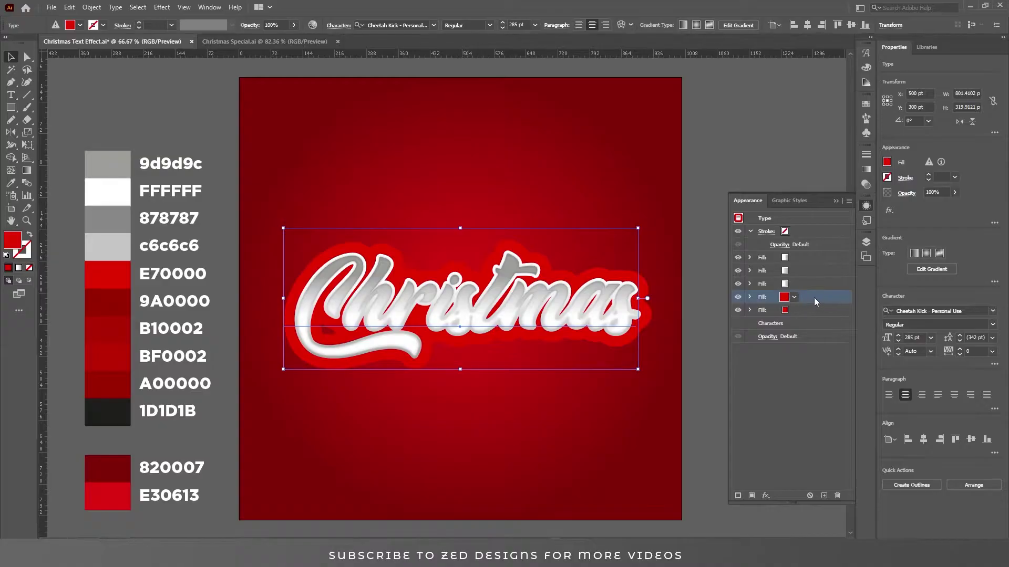
{"action": "left_click", "coordinate": [825, 496]}
{"action": "left_click", "coordinate": [825, 496]}
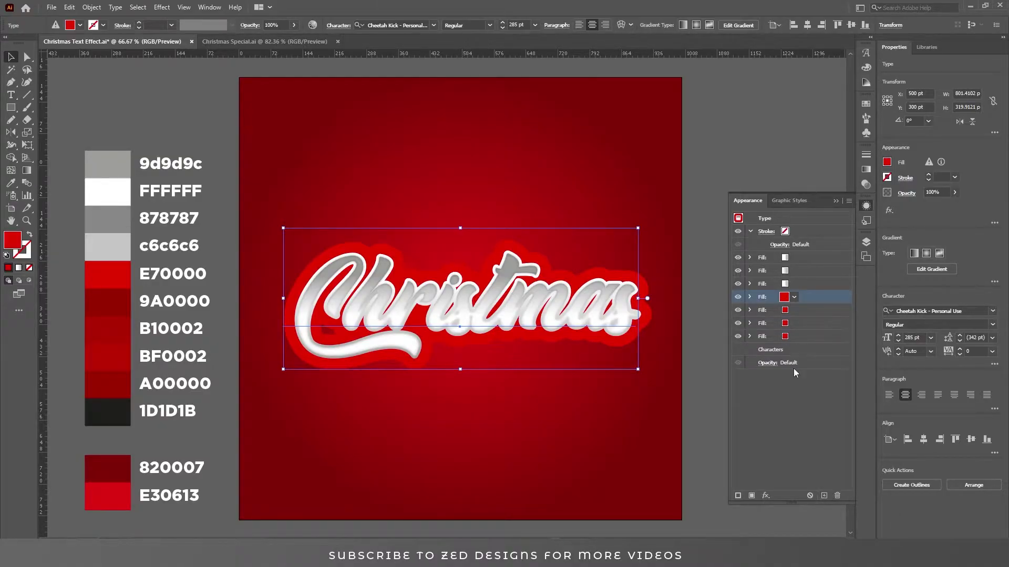
{"action": "left_click", "coordinate": [801, 311]}
{"action": "left_click", "coordinate": [794, 310]}
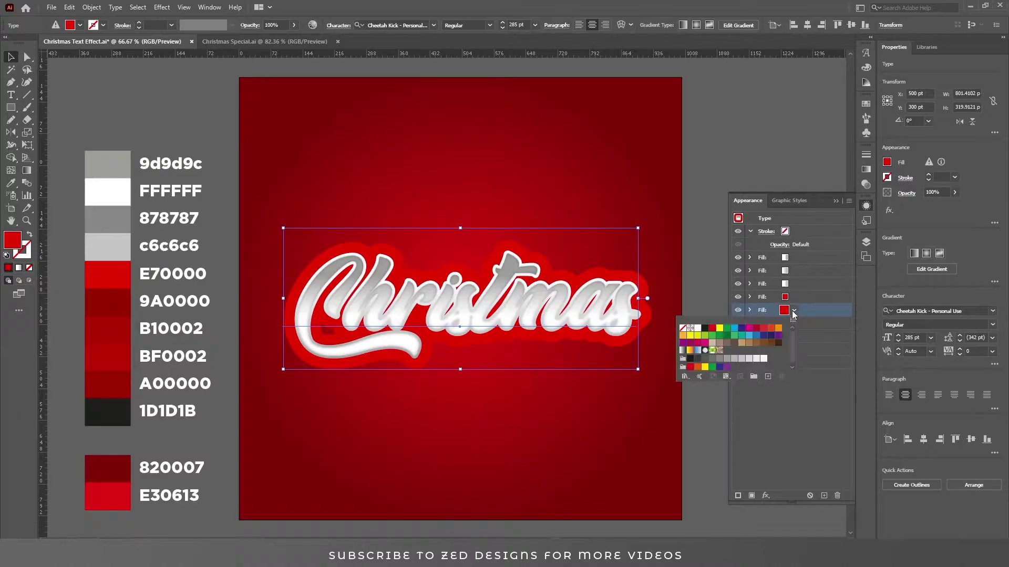
{"action": "left_click", "coordinate": [704, 328]}
{"action": "left_click", "coordinate": [697, 328]}
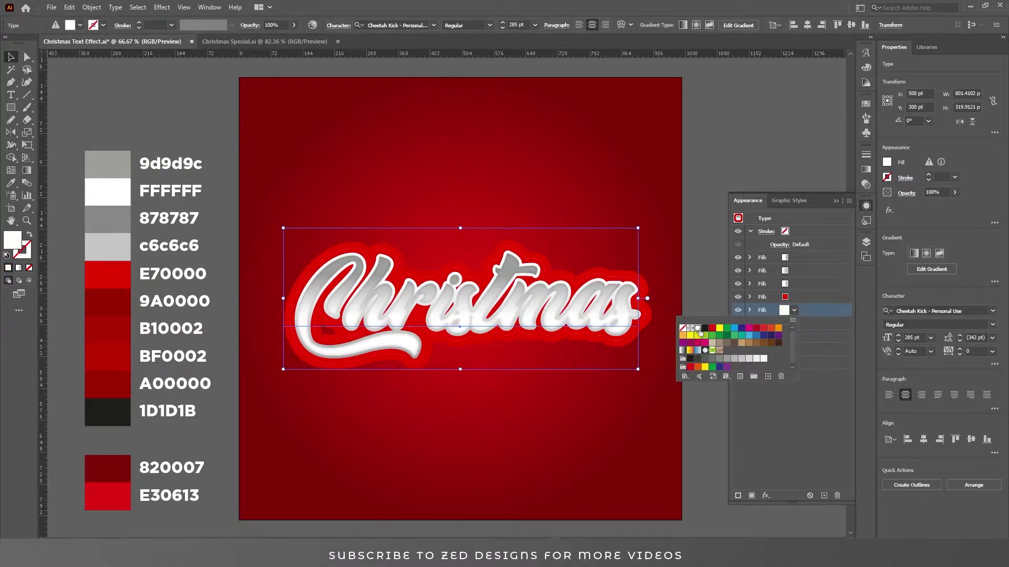
{"action": "left_click", "coordinate": [796, 326]}
Step: Make the sixth fill white as well
{"action": "left_click", "coordinate": [793, 324]}
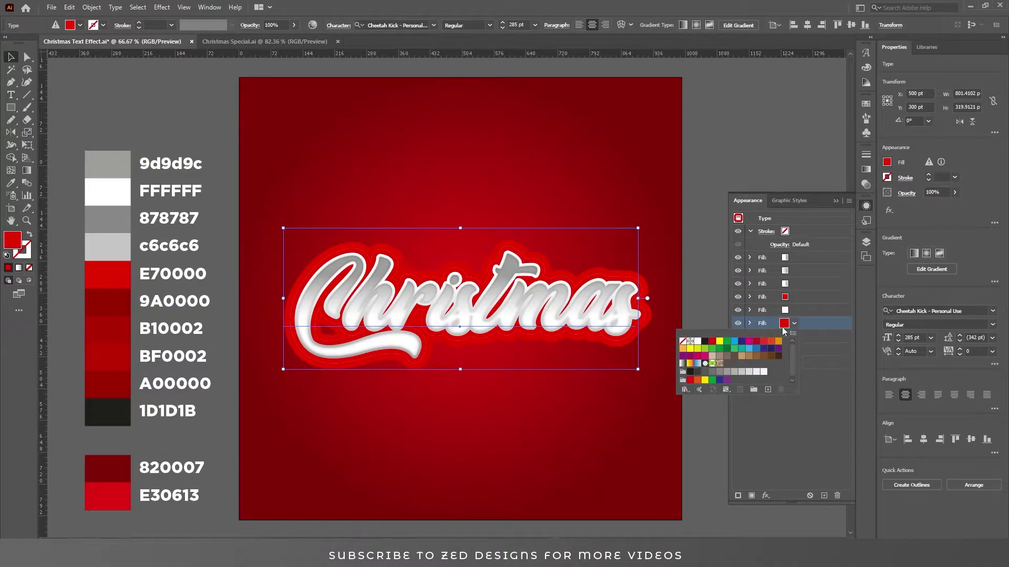
{"action": "left_click", "coordinate": [698, 342]}
{"action": "left_click", "coordinate": [820, 351]}
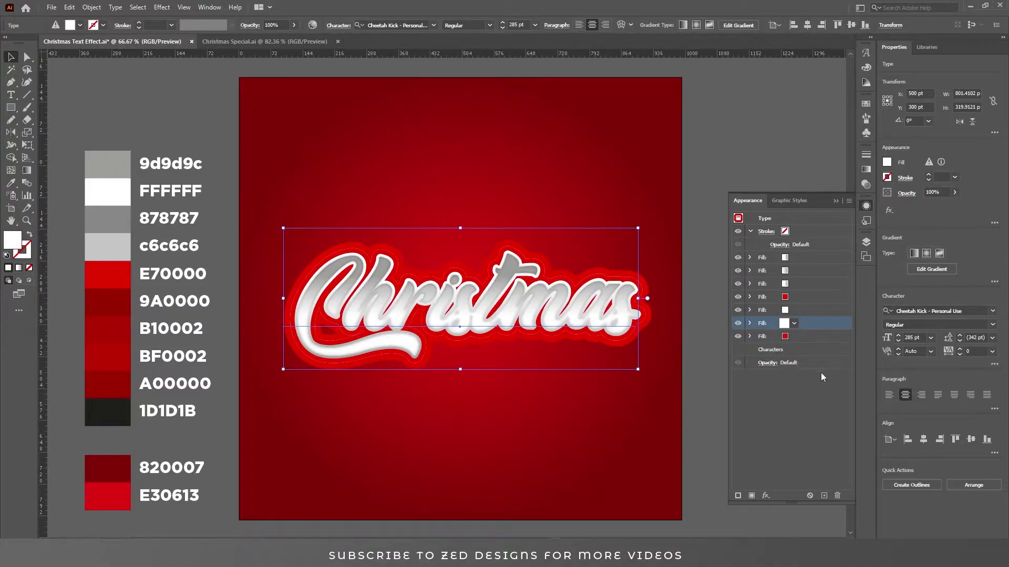
Step: Give the upper white fill a 12 pt Offset Path
{"action": "left_click", "coordinate": [773, 312]}
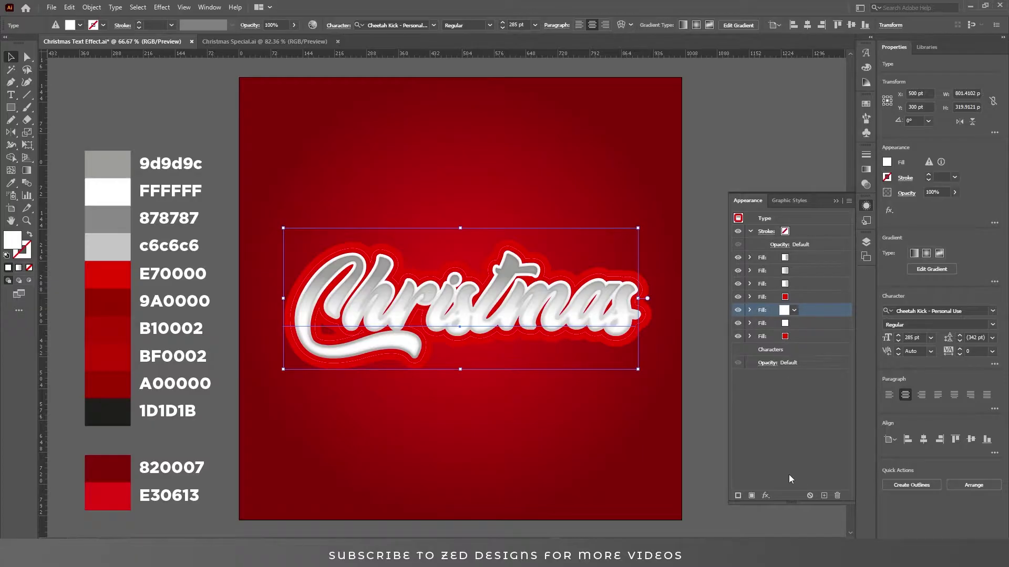
{"action": "key", "text": "ctrl+alt+shift+e"}
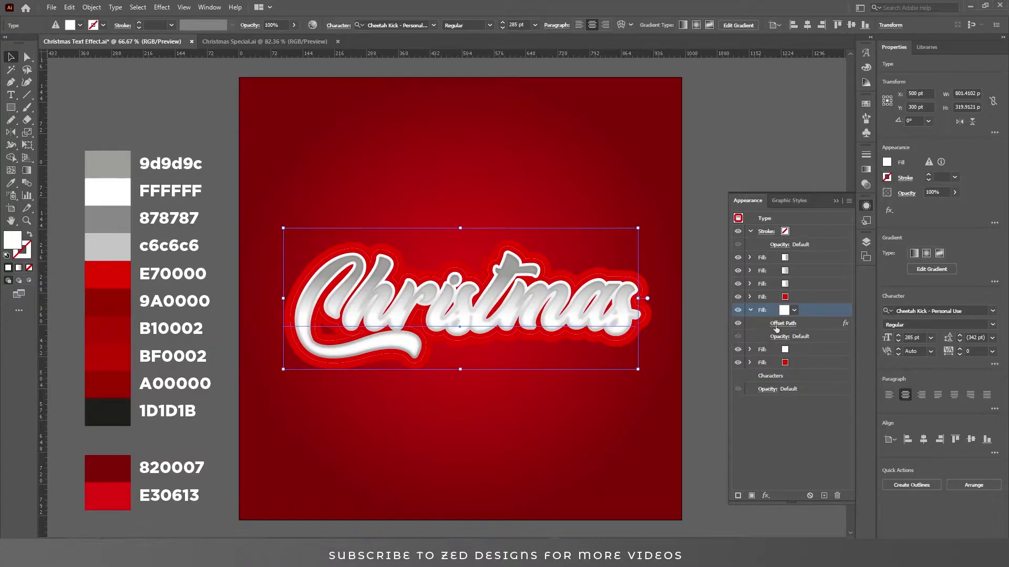
{"action": "type", "text": "12"}
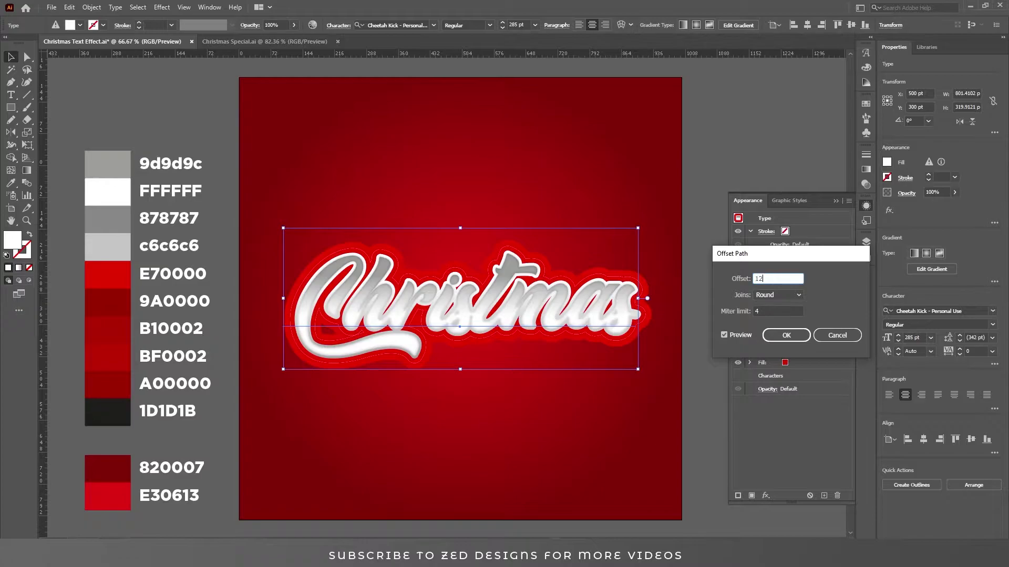
{"action": "key", "text": "Tab"}
{"action": "left_click", "coordinate": [786, 335]}
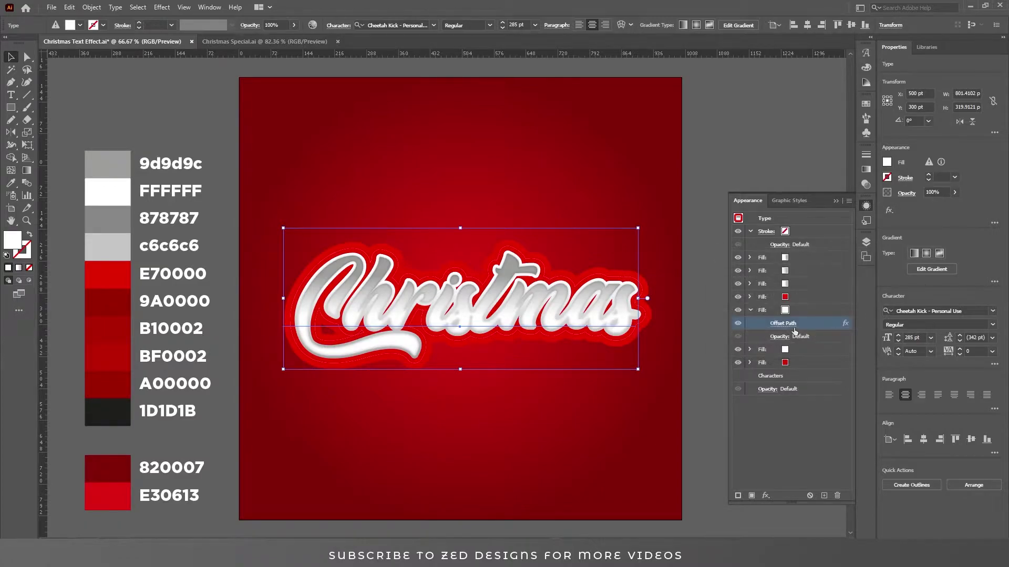
Step: Set the lower white fill's Offset Path to 8 pt
{"action": "left_click", "coordinate": [798, 349]}
{"action": "key", "text": "ctrl+shift+e"}
{"action": "left_click", "coordinate": [782, 364]}
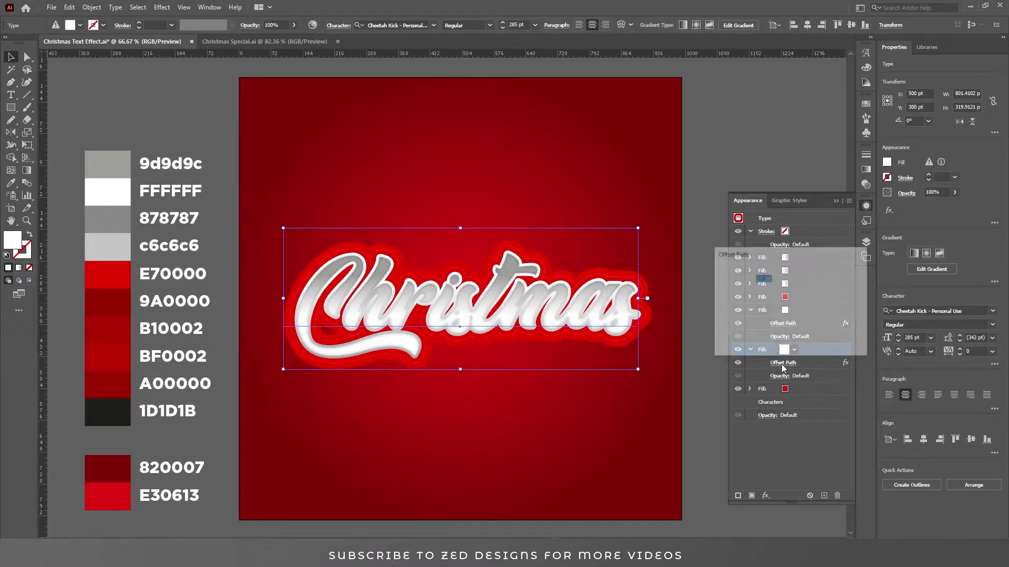
{"action": "type", "text": "8"}
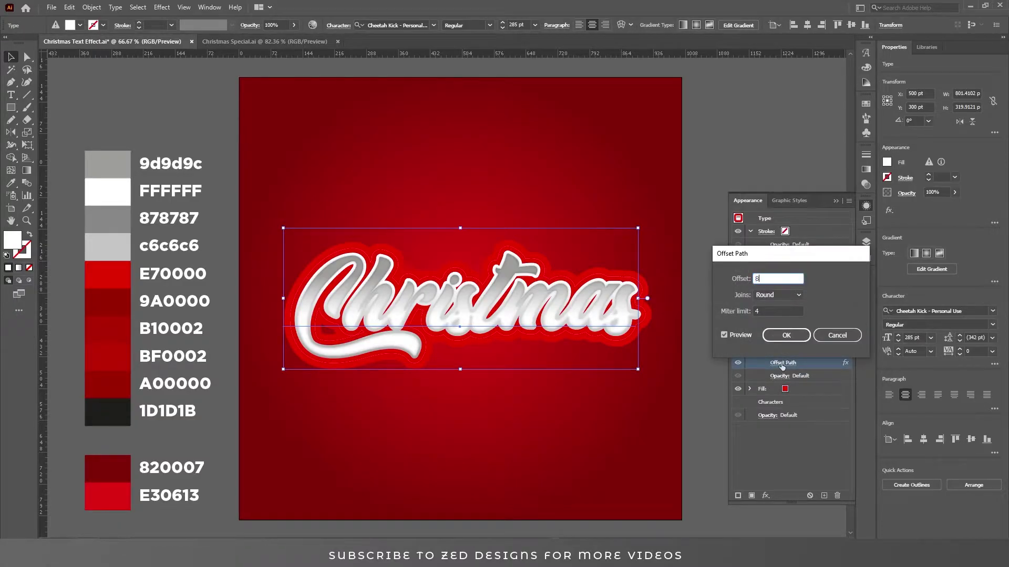
{"action": "left_click", "coordinate": [786, 336]}
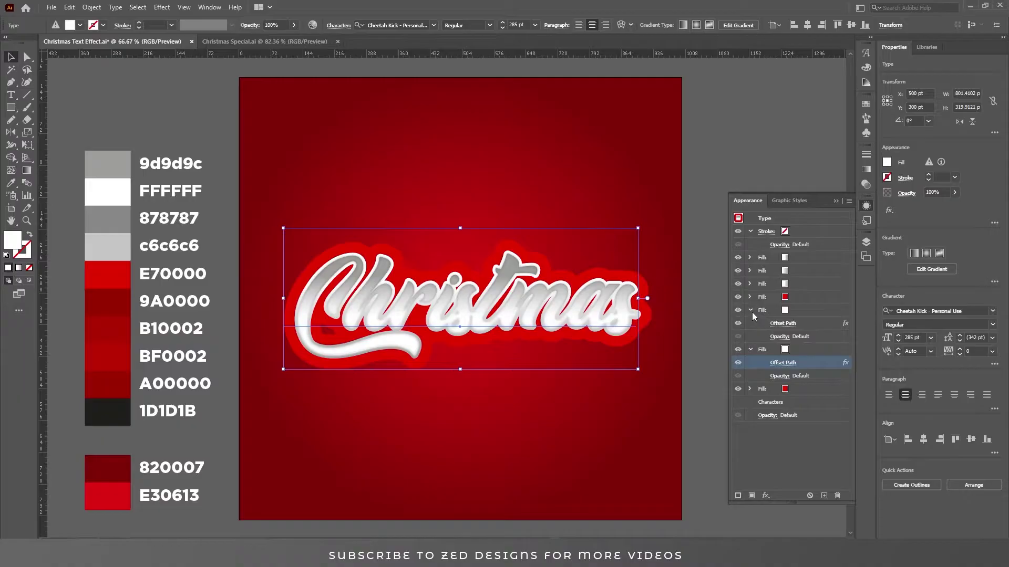
{"action": "left_click", "coordinate": [803, 315]}
{"action": "left_click", "coordinate": [766, 496]}
Step: Apply an 8-pixel Gaussian Blur to the white fill
{"action": "mouse_move", "coordinate": [828, 403]}
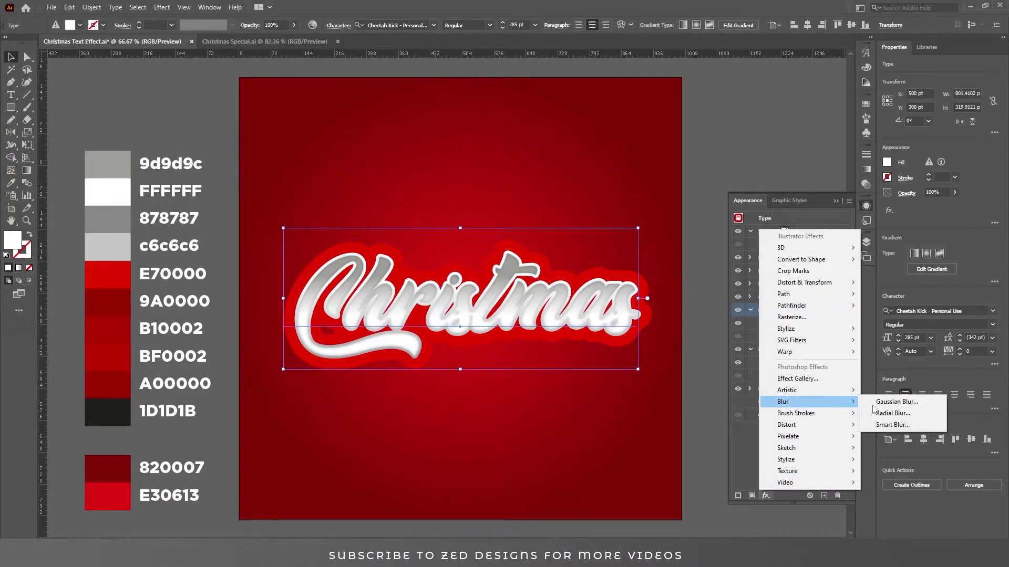
{"action": "left_click", "coordinate": [902, 404]}
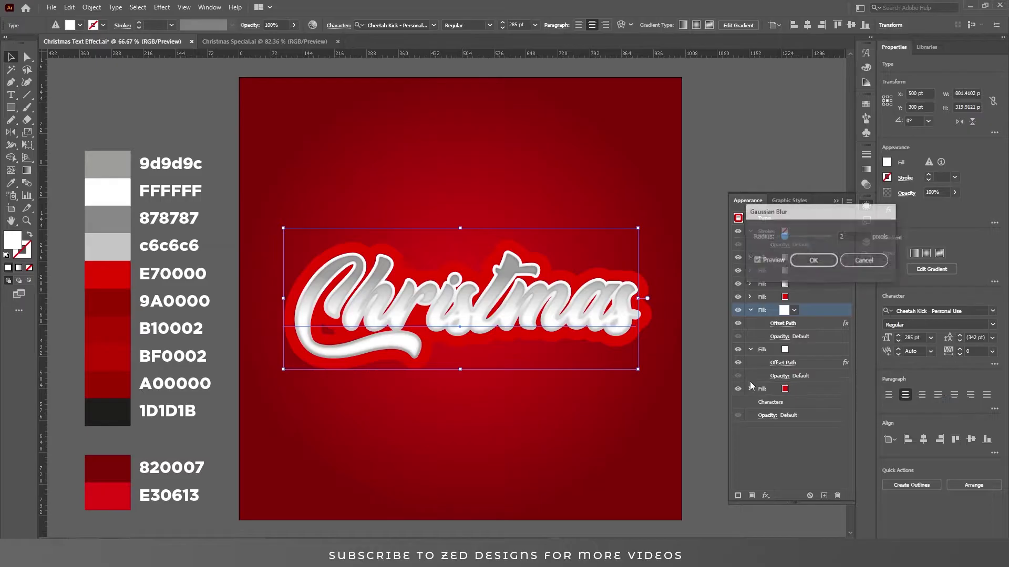
{"action": "double_click", "coordinate": [847, 237]}
{"action": "type", "text": "8"}
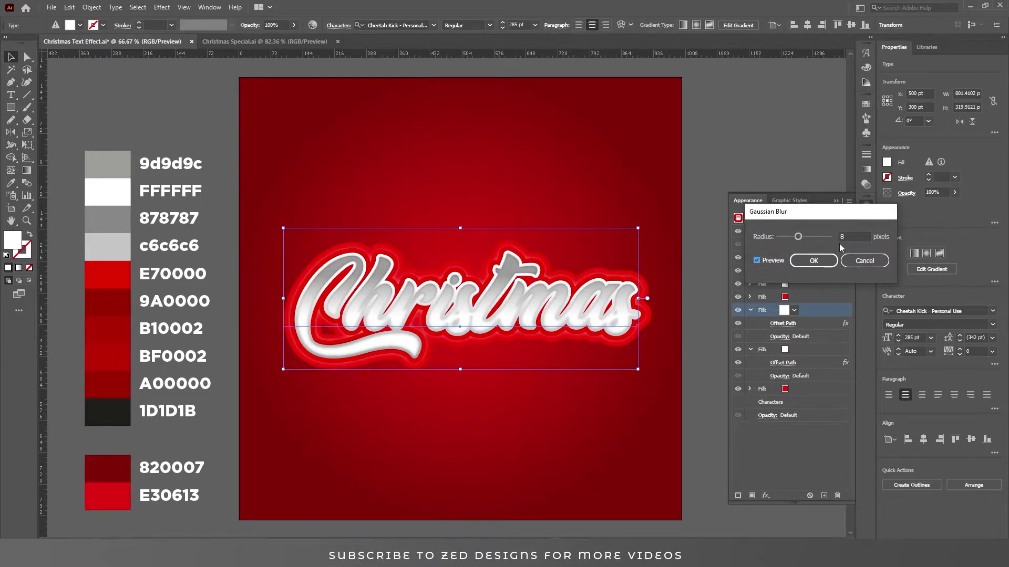
{"action": "left_click", "coordinate": [813, 260]}
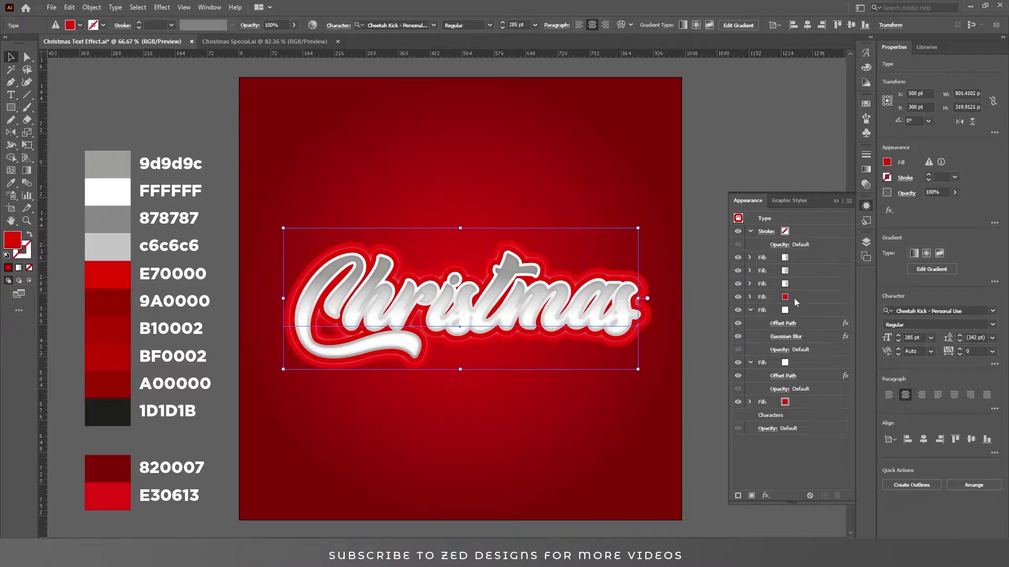
{"action": "left_click", "coordinate": [795, 311]}
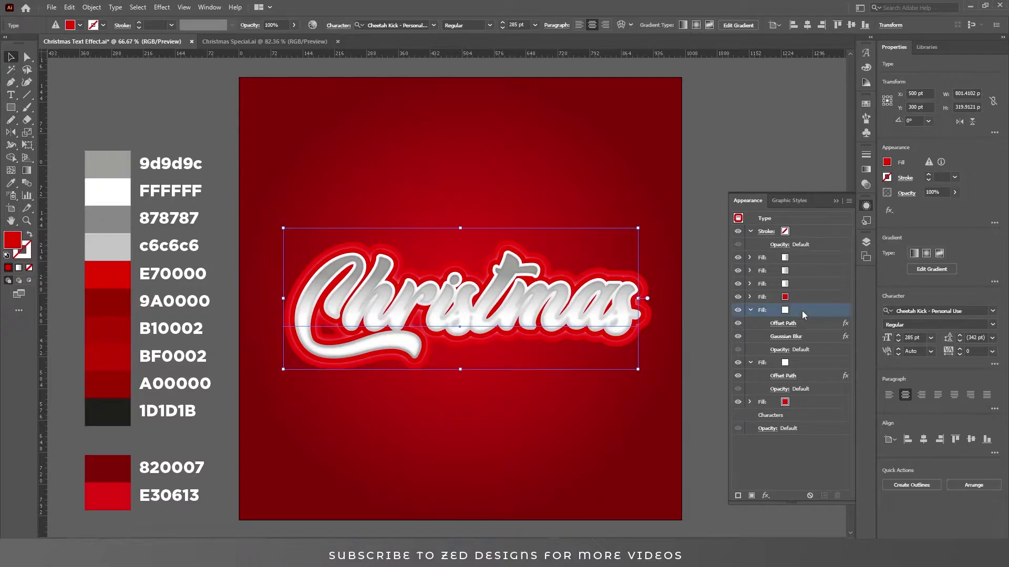
Step: Add a Transform effect that moves the blurred fill 11 pt down
{"action": "left_click", "coordinate": [767, 498]}
{"action": "mouse_move", "coordinate": [831, 286]}
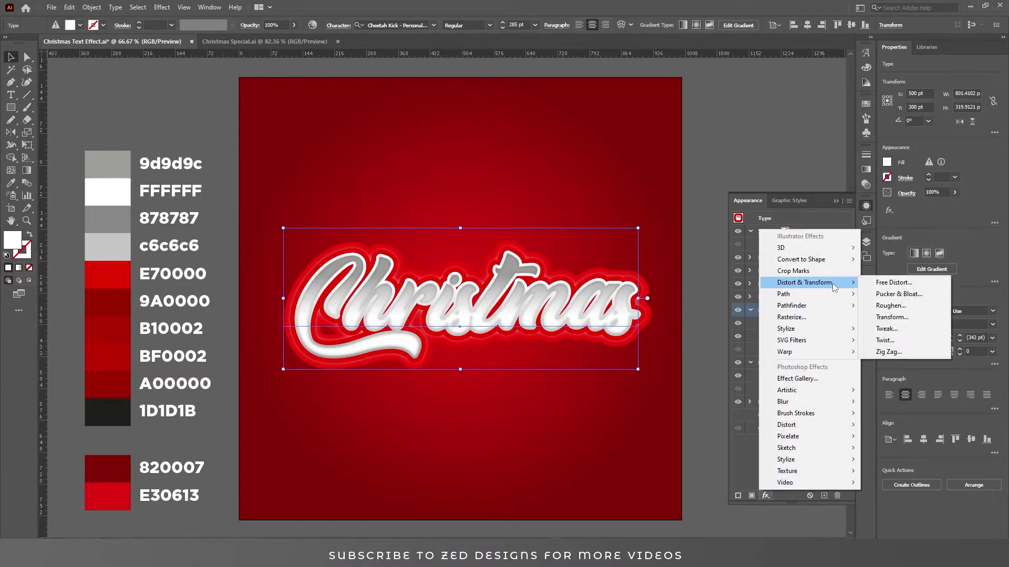
{"action": "left_click", "coordinate": [896, 318]}
{"action": "key", "text": "Tab"}
{"action": "key", "text": "Tab"}
{"action": "key", "text": "Tab"}
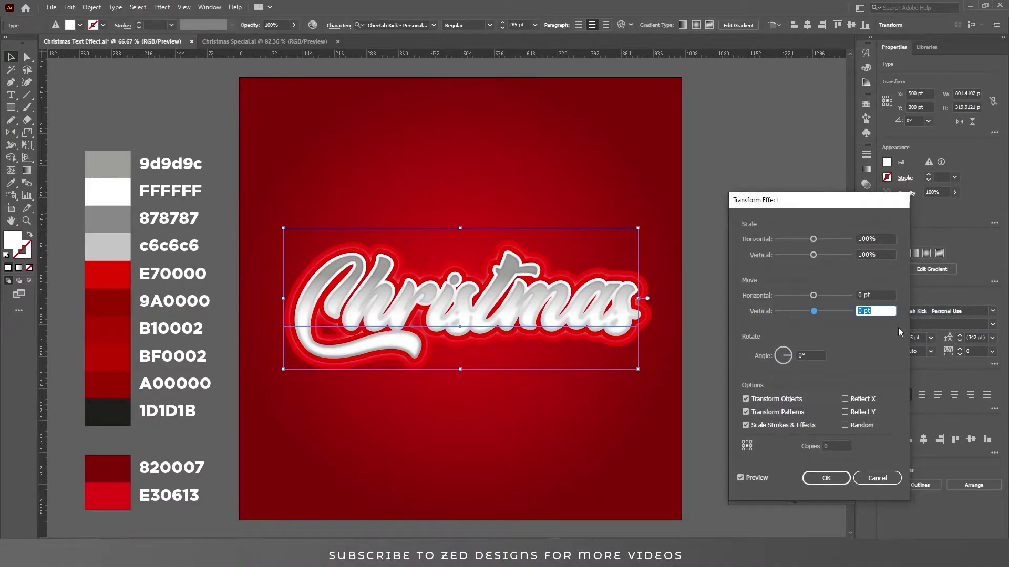
{"action": "key", "text": "Up"}
{"action": "key", "text": "Up"}
{"action": "key", "text": "Up"}
{"action": "key", "text": "Up"}
{"action": "key", "text": "Up"}
{"action": "key", "text": "Up"}
{"action": "key", "text": "Up"}
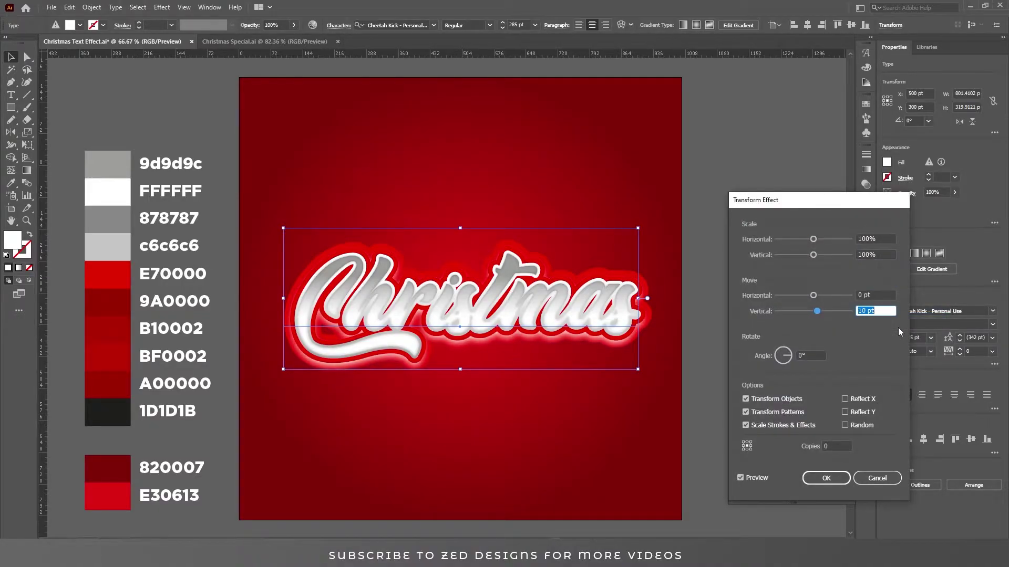
{"action": "key", "text": "Down"}
{"action": "key", "text": "Down"}
{"action": "key", "text": "Down"}
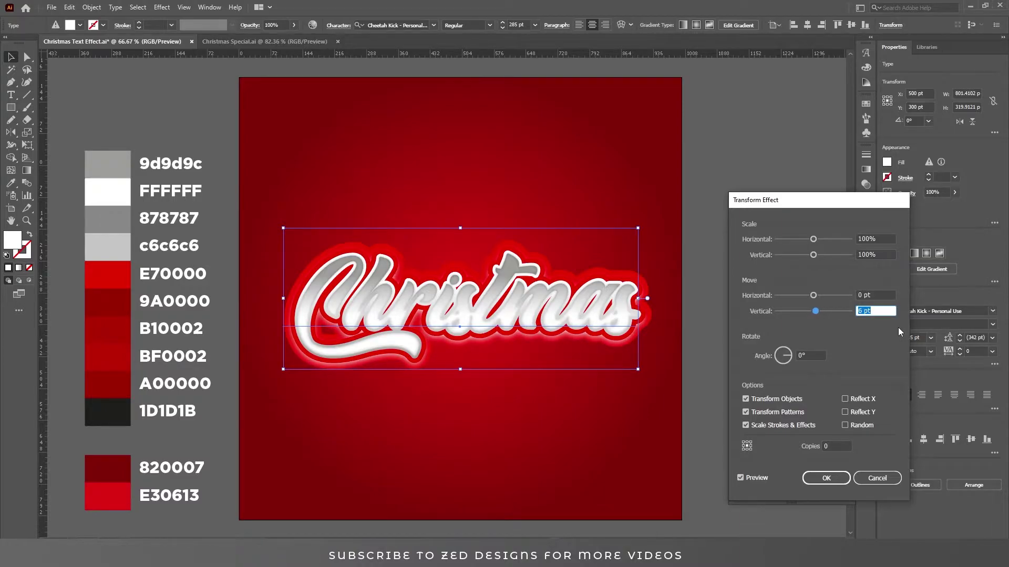
{"action": "key", "text": "Up"}
{"action": "key", "text": "Up"}
{"action": "key", "text": "Up"}
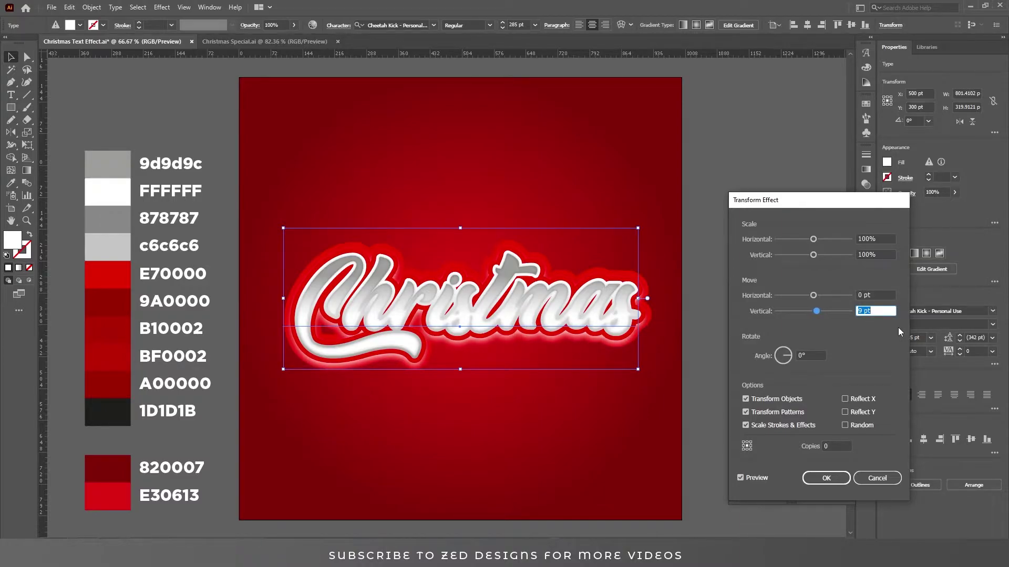
{"action": "key", "text": "Up"}
{"action": "key", "text": "Up"}
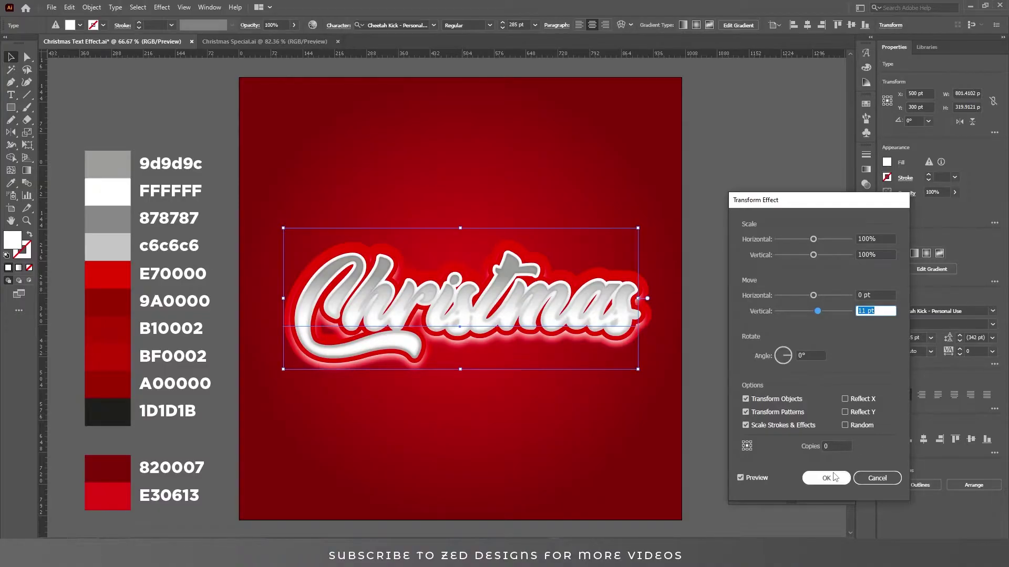
{"action": "left_click", "coordinate": [826, 478]}
Step: Lower the blurred white fill's opacity to 50%
{"action": "left_click", "coordinate": [780, 363]}
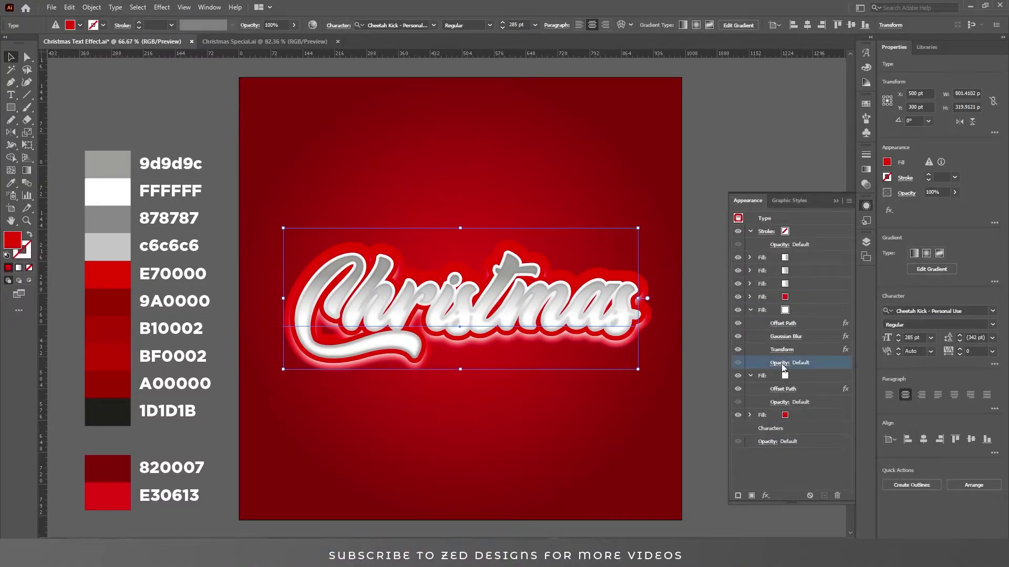
{"action": "type", "text": "50"}
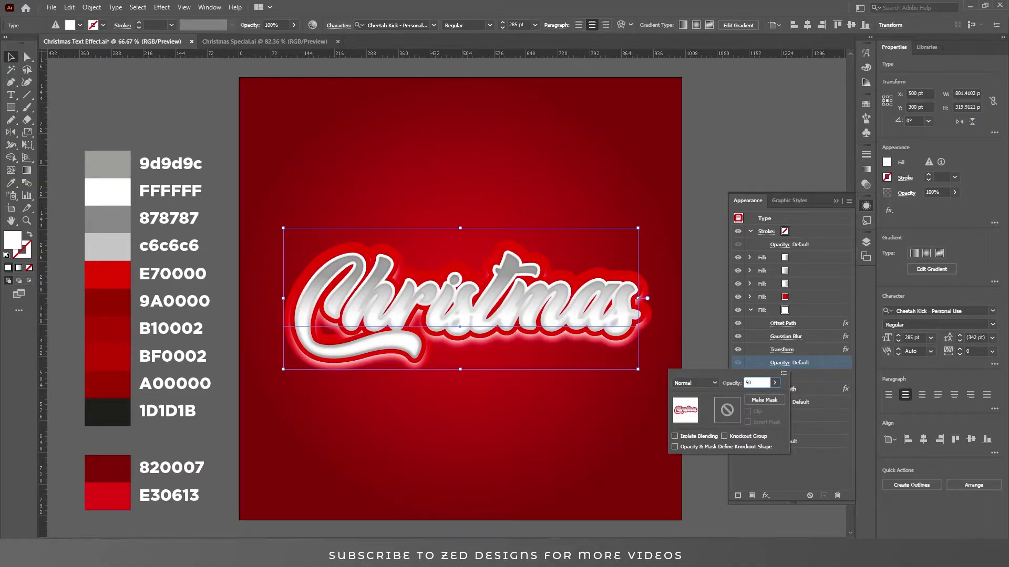
{"action": "left_click", "coordinate": [818, 457]}
{"action": "left_click", "coordinate": [798, 311]}
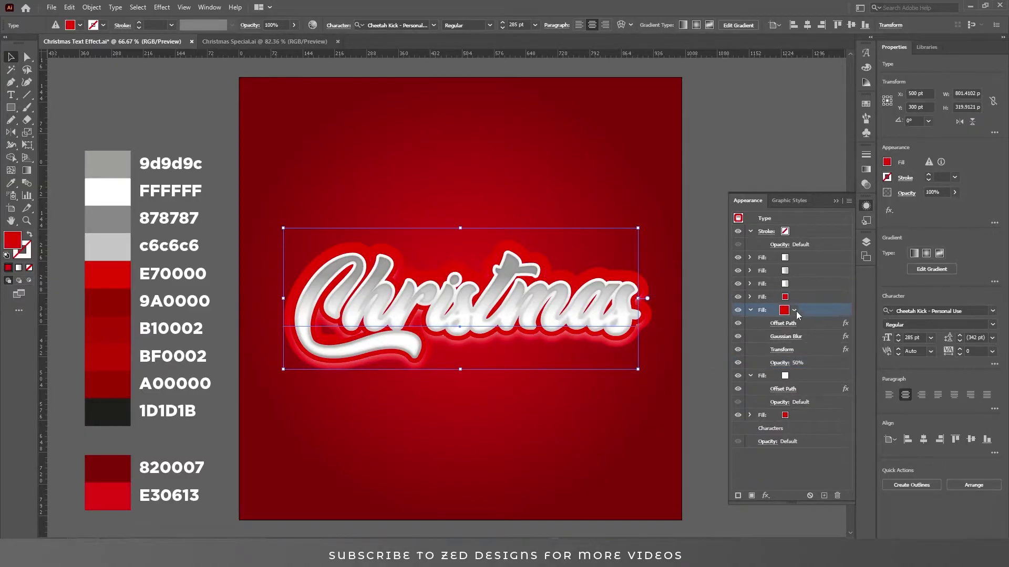
{"action": "left_click", "coordinate": [752, 310]}
{"action": "left_click", "coordinate": [795, 325]}
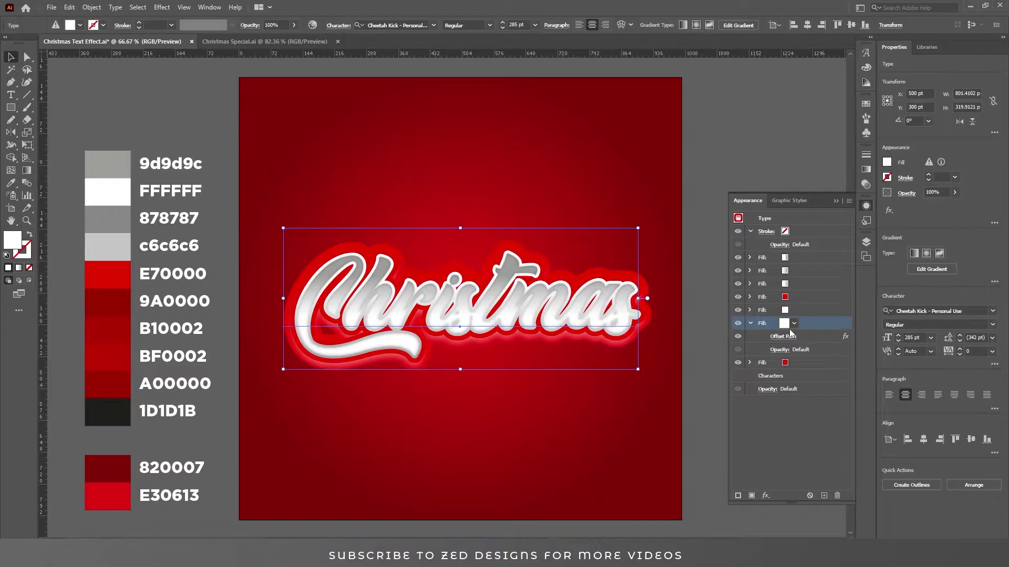
Step: Apply an 8-pixel Gaussian Blur to the next white fill
{"action": "left_click", "coordinate": [765, 495]}
{"action": "mouse_move", "coordinate": [821, 403]}
{"action": "left_click", "coordinate": [889, 402]}
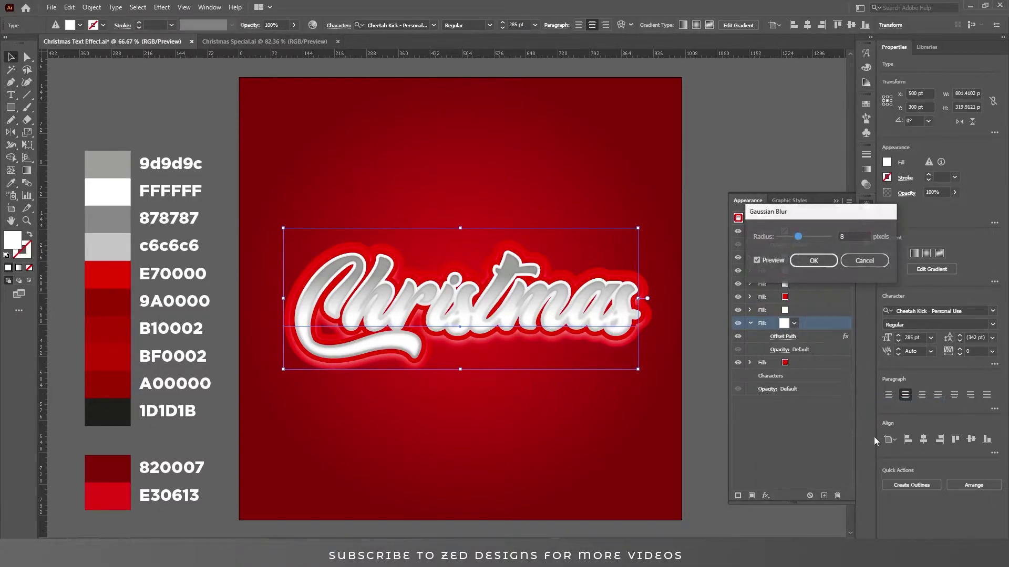
{"action": "left_click", "coordinate": [818, 264]}
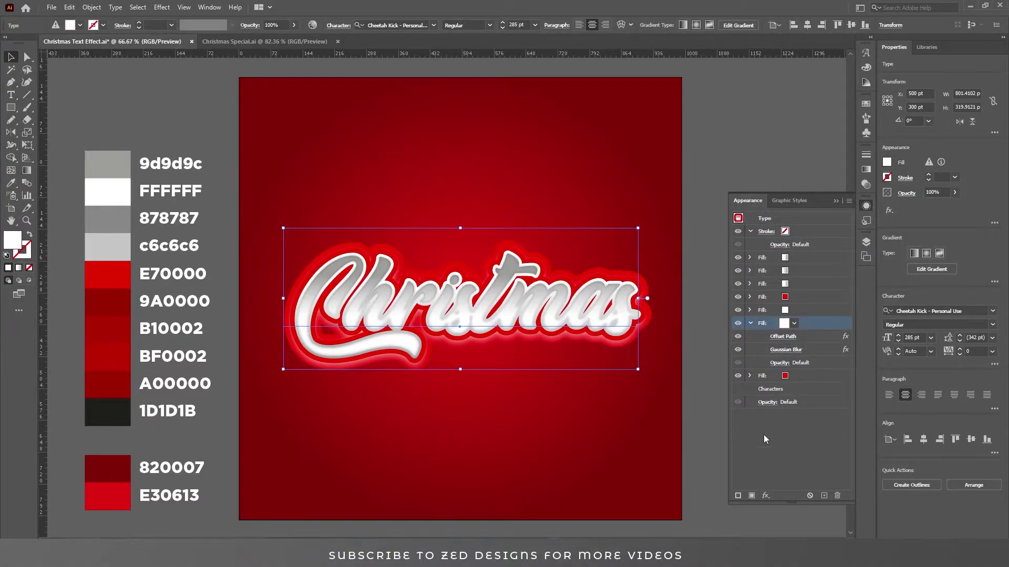
Step: Add a Transform effect to that fill with Move Vertical -18 pt
{"action": "left_click", "coordinate": [765, 495]}
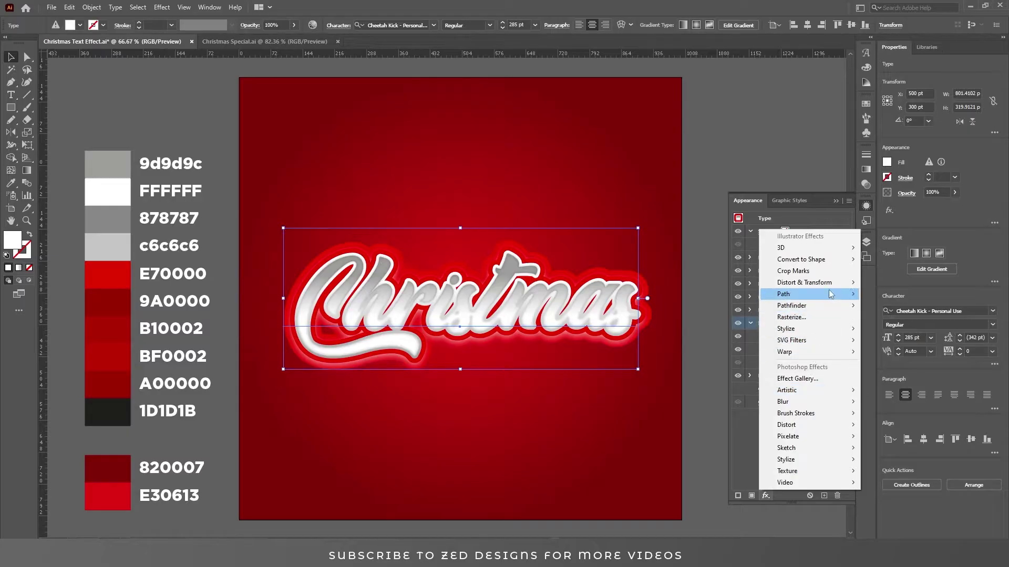
{"action": "mouse_move", "coordinate": [832, 292]}
{"action": "left_click", "coordinate": [893, 318]}
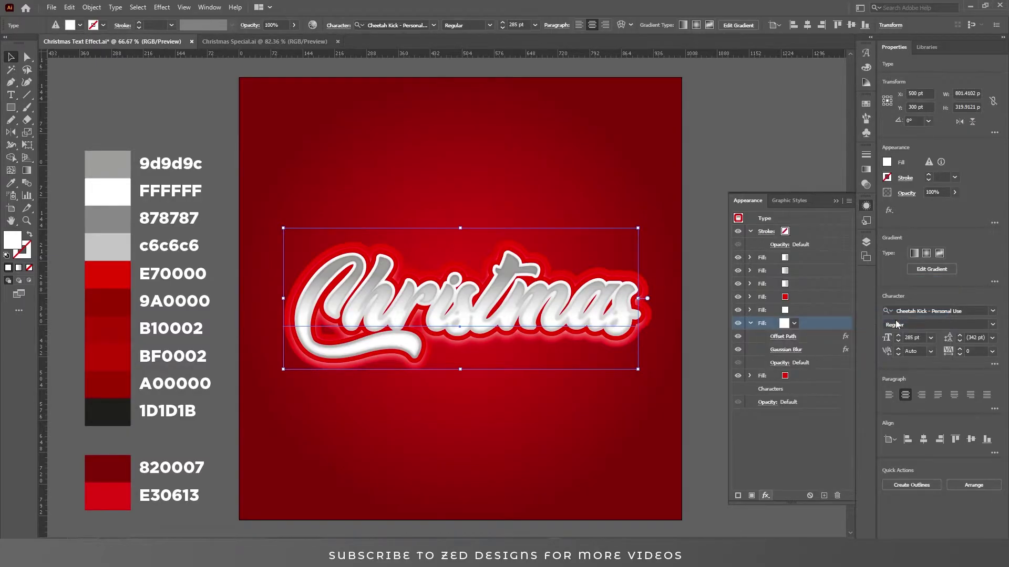
{"action": "key", "text": "Tab"}
{"action": "key", "text": "Tab"}
{"action": "key", "text": "Tab"}
{"action": "key", "text": "shift+Down"}
{"action": "key", "text": "Down"}
{"action": "key", "text": "Down"}
{"action": "key", "text": "Down"}
{"action": "key", "text": "Down"}
{"action": "key", "text": "Down"}
{"action": "key", "text": "Down"}
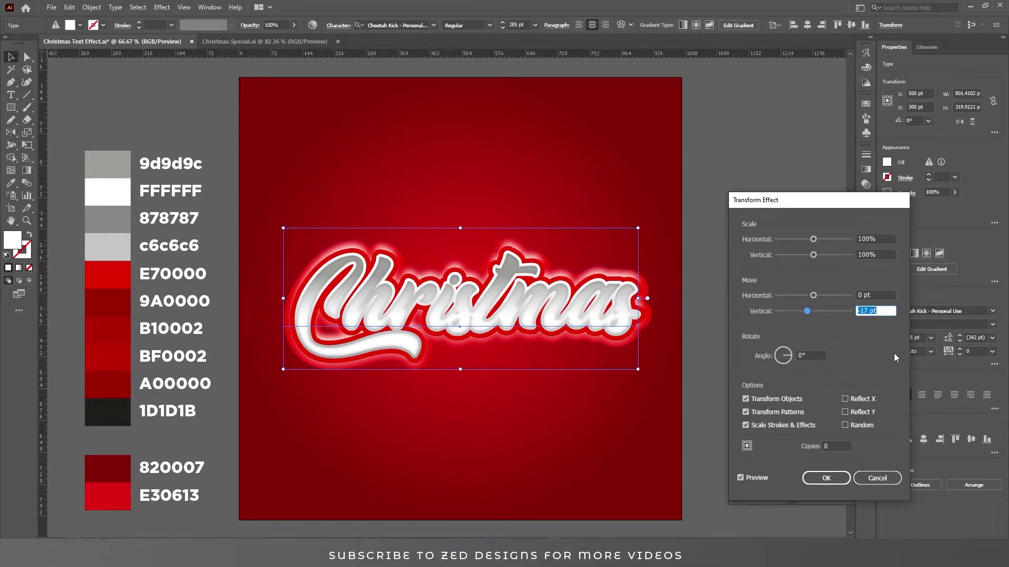
{"action": "key", "text": "Down"}
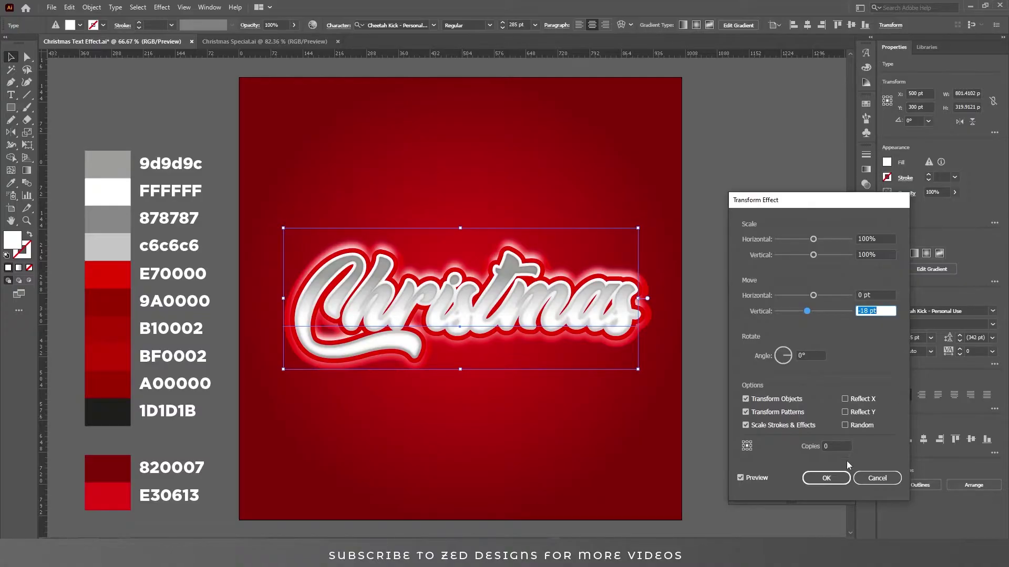
{"action": "left_click", "coordinate": [826, 479]}
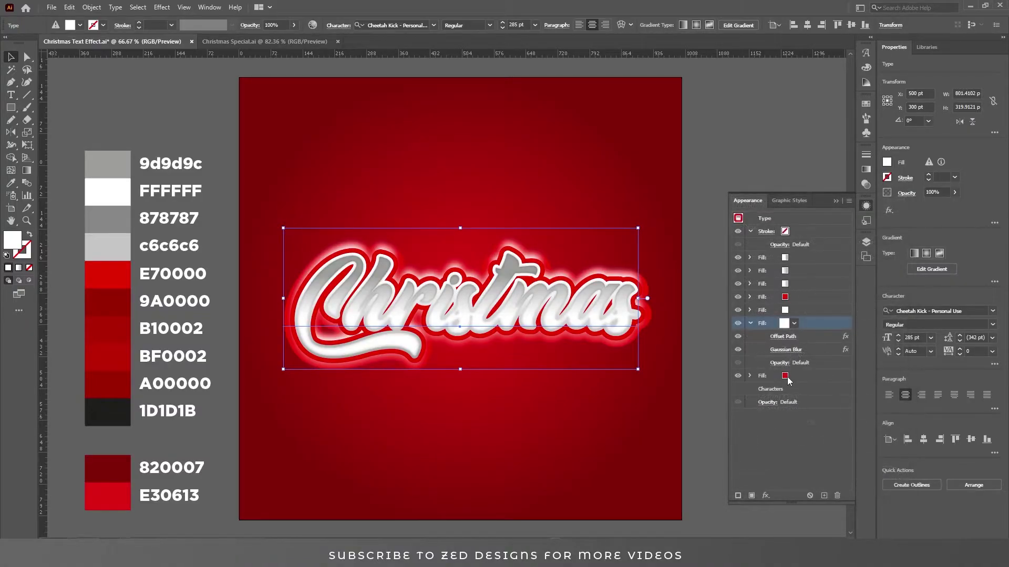
{"action": "left_click", "coordinate": [755, 324]}
Step: Duplicate the red fill and set the lower copy's Offset Path to 35 pt
{"action": "left_click", "coordinate": [803, 338]}
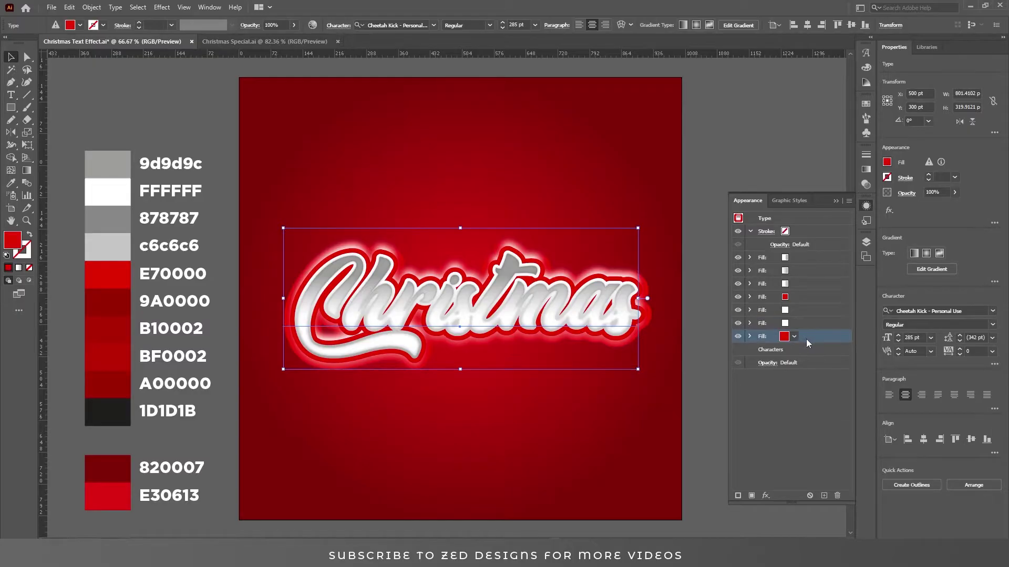
{"action": "left_click", "coordinate": [824, 497]}
{"action": "left_click", "coordinate": [806, 351]}
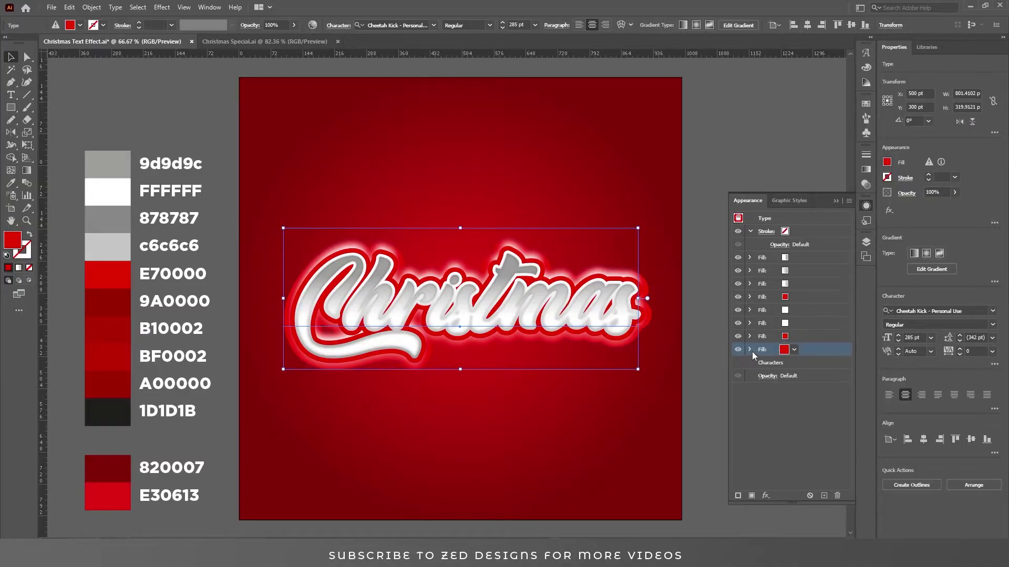
{"action": "left_click", "coordinate": [750, 349]}
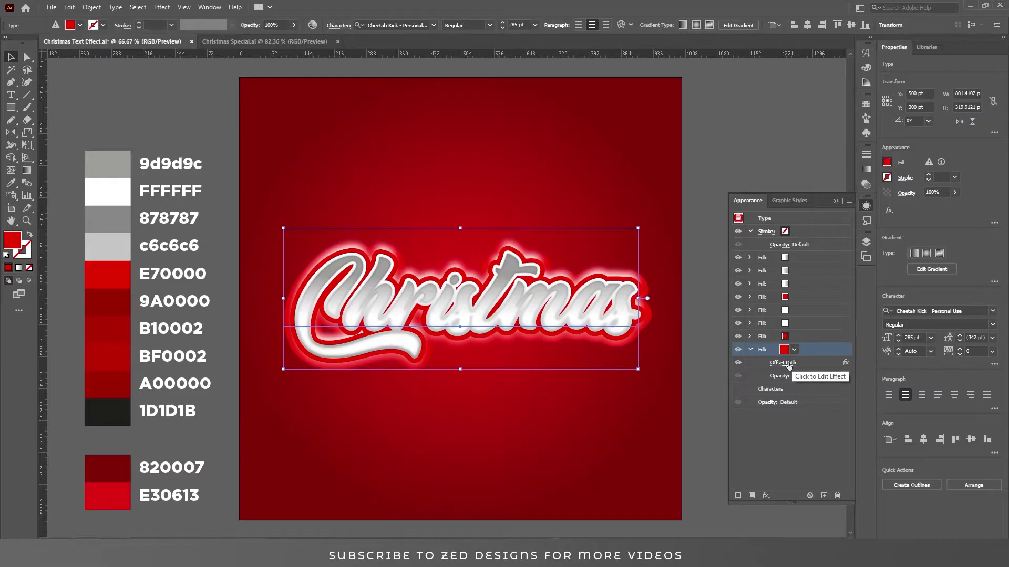
{"action": "left_click", "coordinate": [782, 363]}
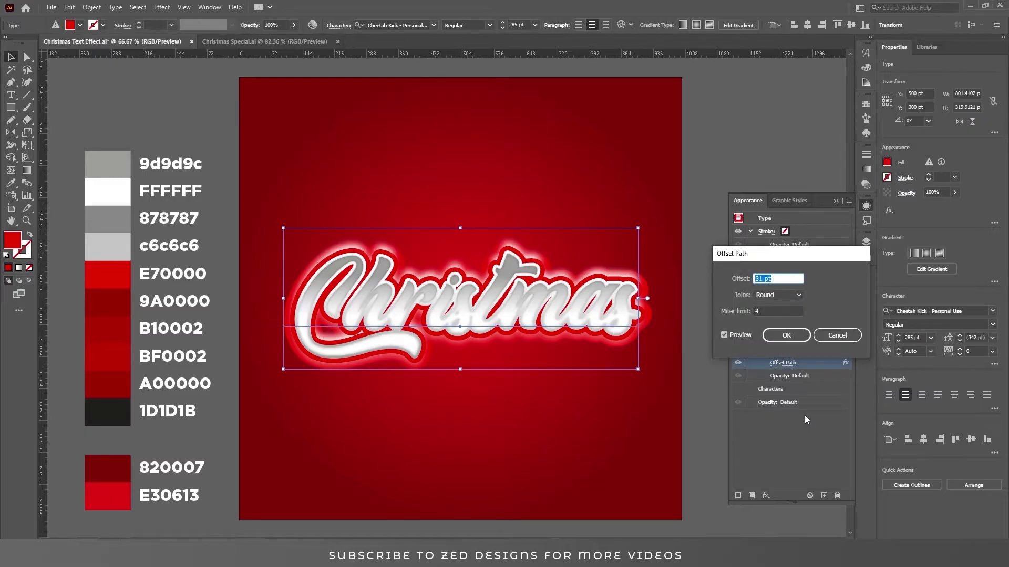
{"action": "type", "text": "35"}
{"action": "key", "text": "Tab"}
{"action": "left_click", "coordinate": [792, 341]}
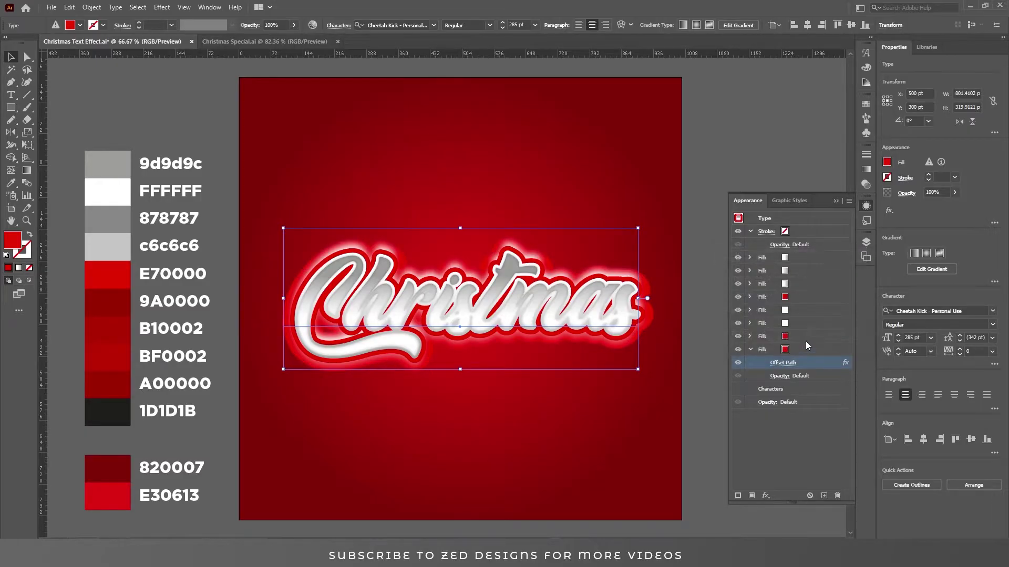
{"action": "left_click", "coordinate": [750, 350]}
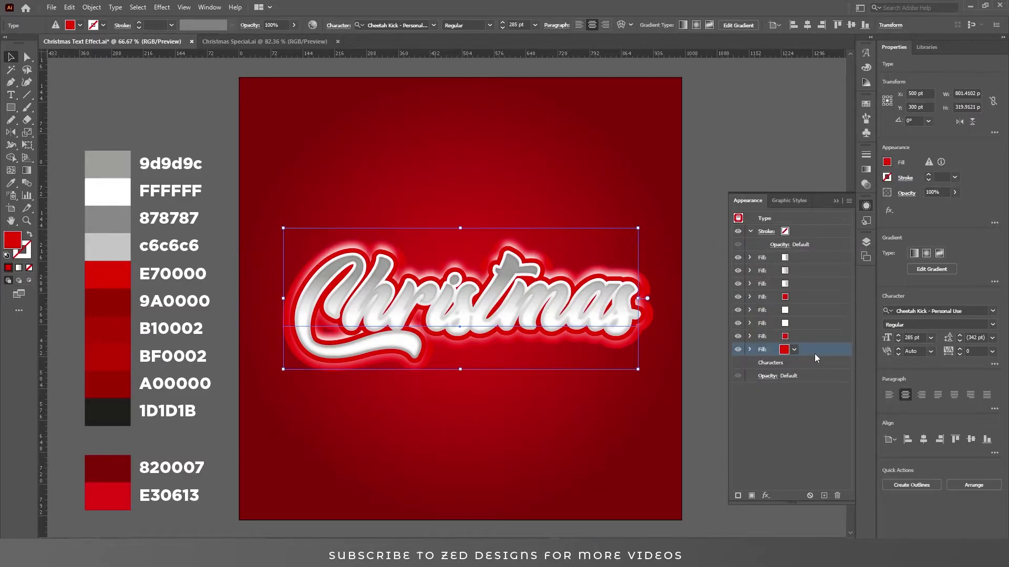
{"action": "left_click", "coordinate": [866, 171]}
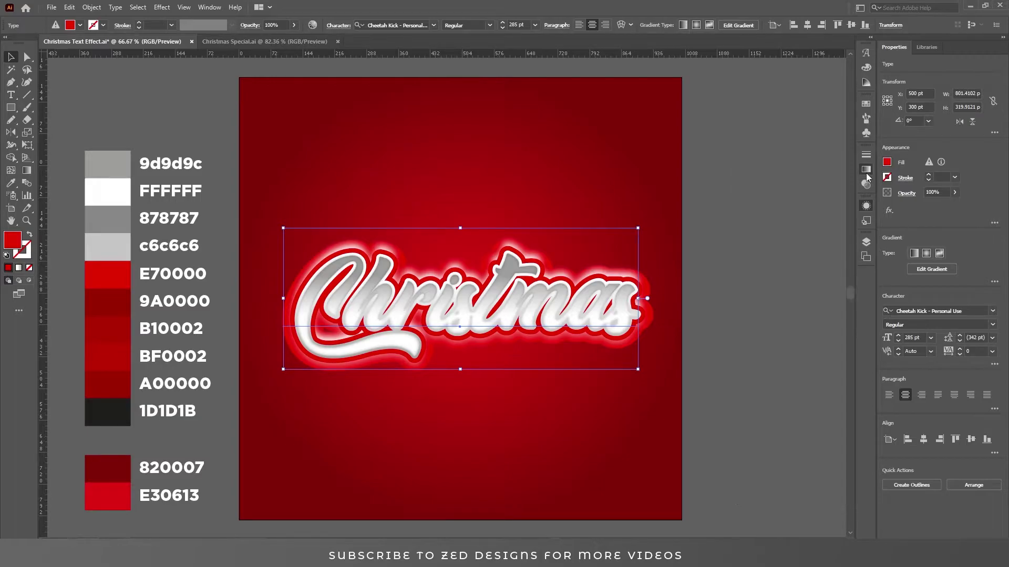
Step: Apply the white-to-black gradient preset to the bottom fill at a 90° angle
{"action": "left_click", "coordinate": [757, 170]}
{"action": "left_click", "coordinate": [742, 193]}
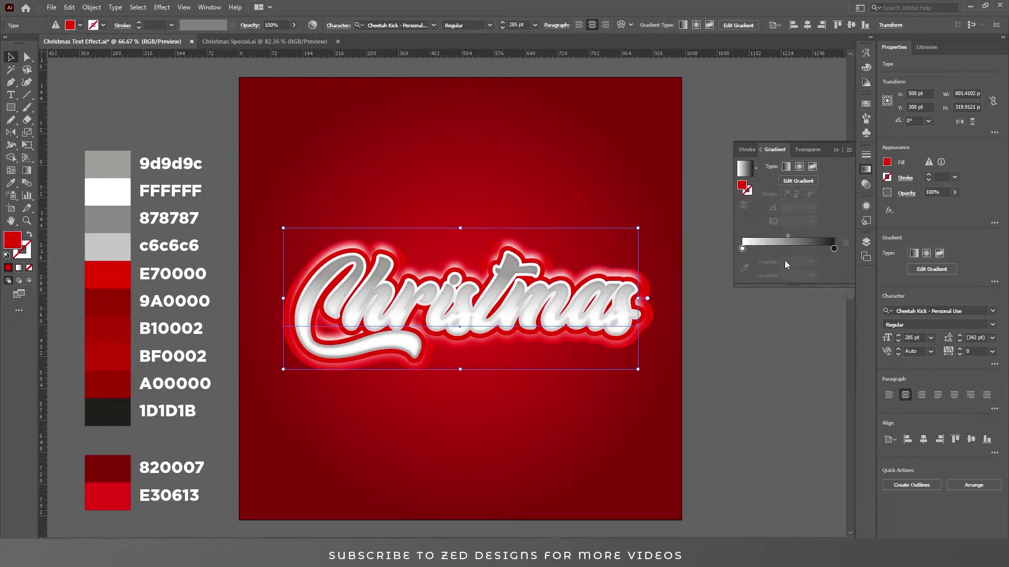
{"action": "left_click", "coordinate": [811, 208]}
{"action": "left_click", "coordinate": [825, 266]}
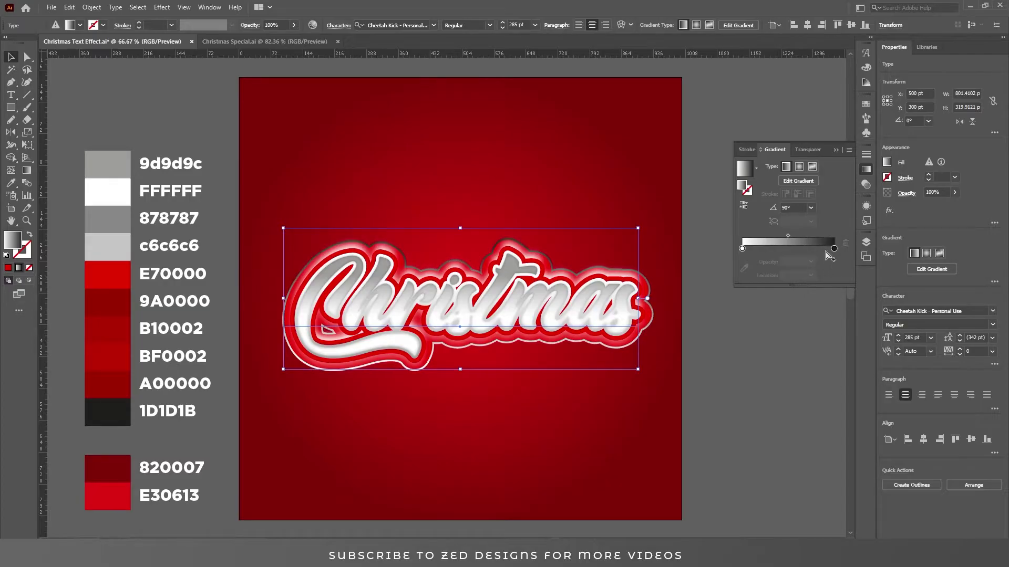
Step: Set the gradient stops to 9A0000 on the right and B10002 on the left
{"action": "left_click", "coordinate": [833, 249]}
{"action": "double_click", "coordinate": [835, 249]}
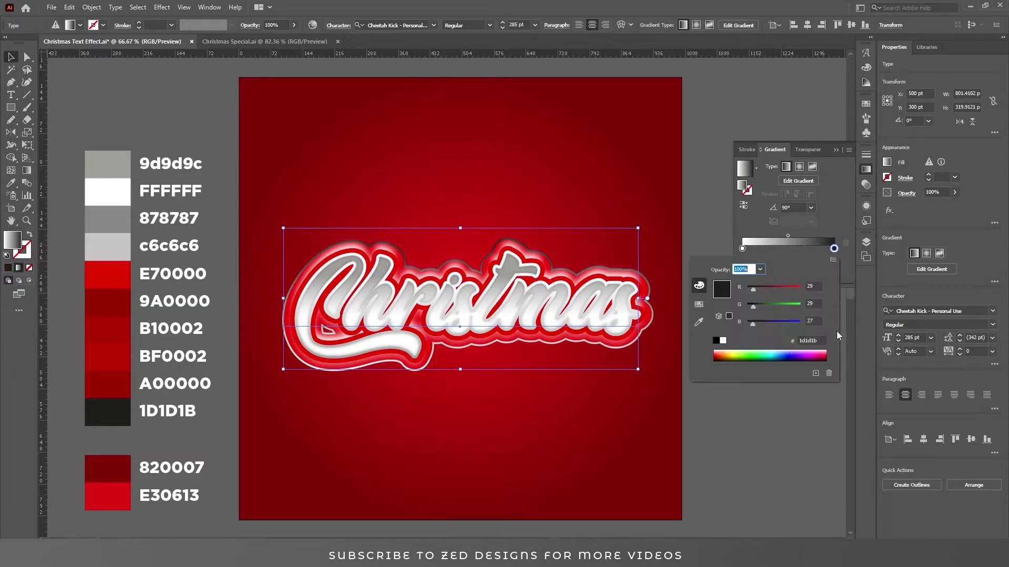
{"action": "double_click", "coordinate": [818, 340]}
{"action": "type", "text": "9a0000"}
{"action": "key", "text": "Return"}
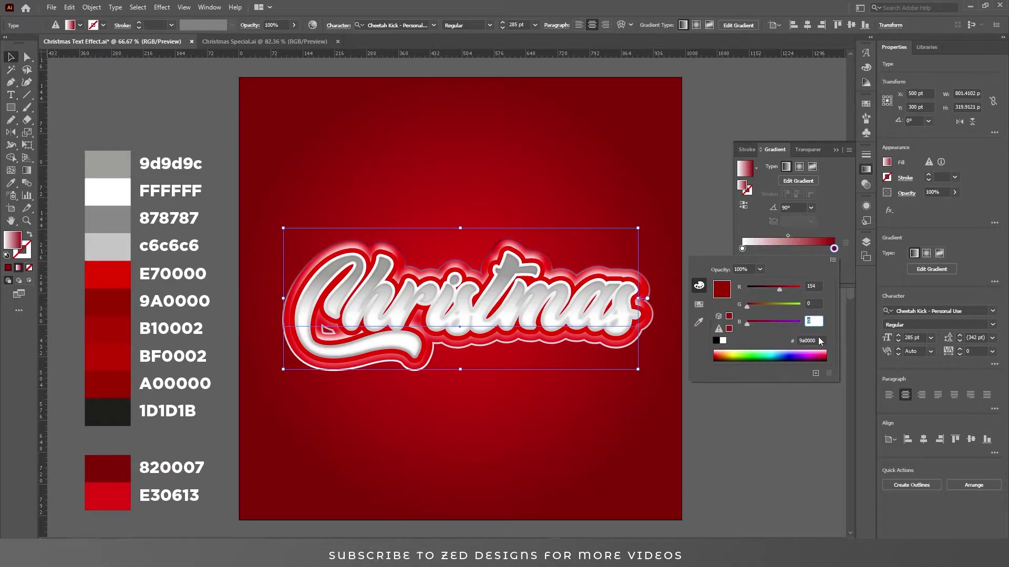
{"action": "left_click", "coordinate": [831, 213]}
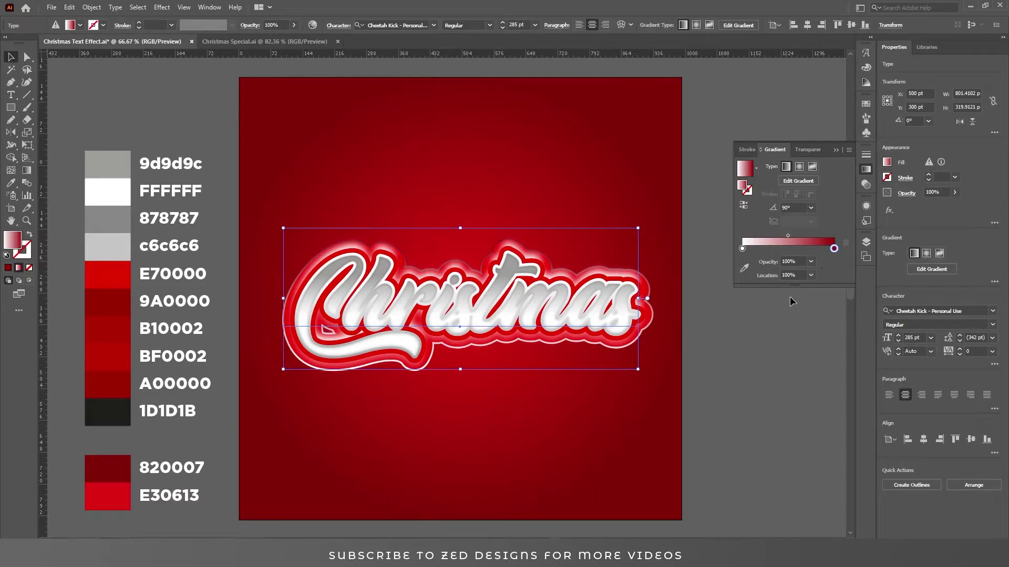
{"action": "double_click", "coordinate": [742, 249]}
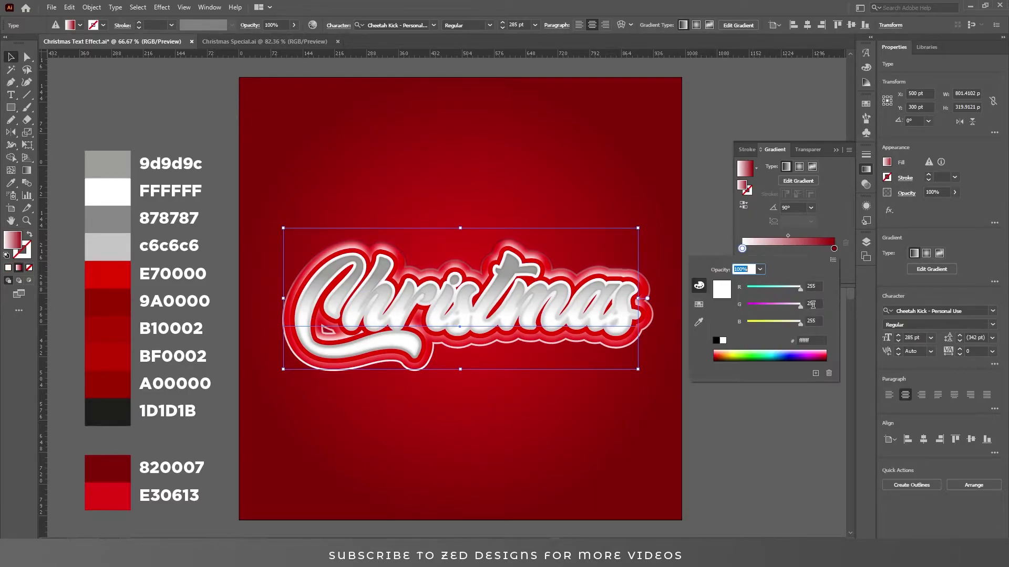
{"action": "left_click", "coordinate": [811, 339]}
{"action": "type", "text": "b10002"}
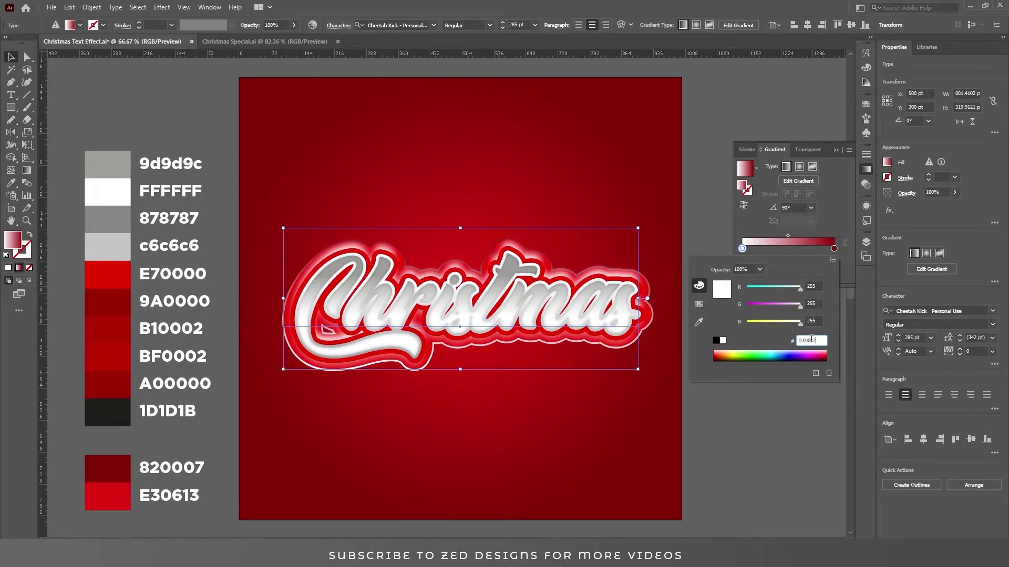
{"action": "key", "text": "Tab"}
{"action": "left_click", "coordinate": [831, 230]}
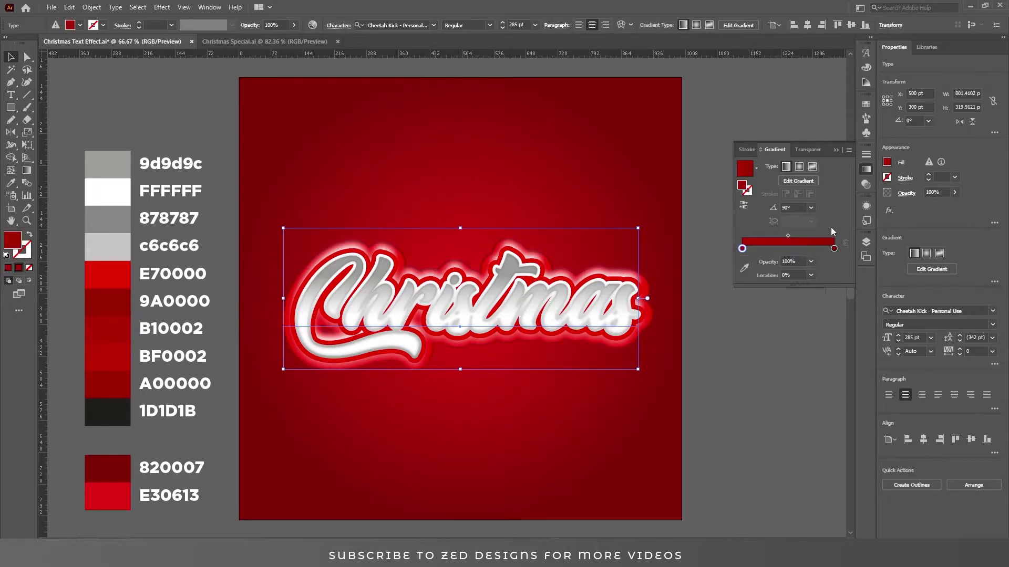
{"action": "left_click", "coordinate": [866, 208]}
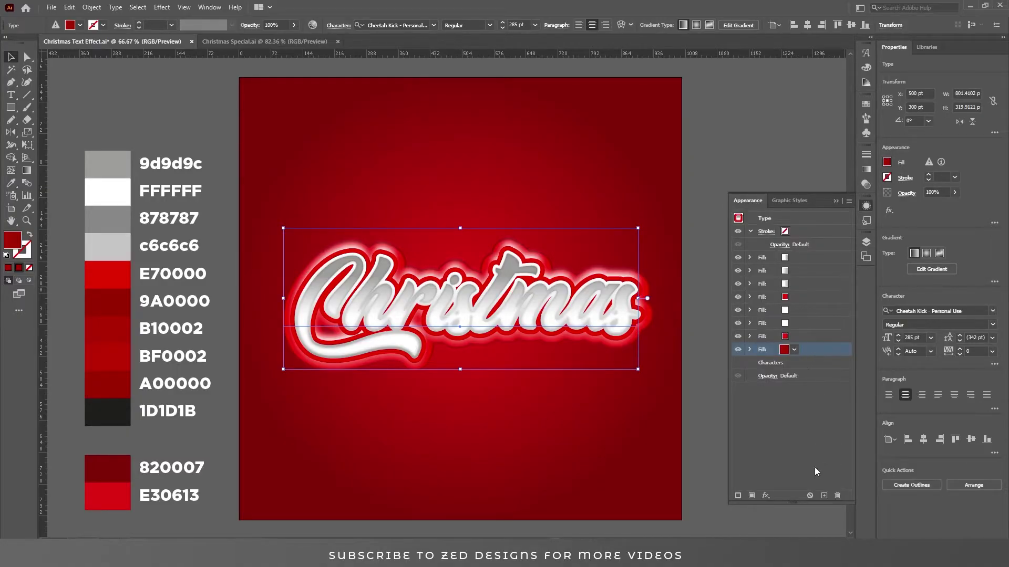
Step: Duplicate the dark-red gradient fill and change its right stop to A00000
{"action": "left_click", "coordinate": [824, 495]}
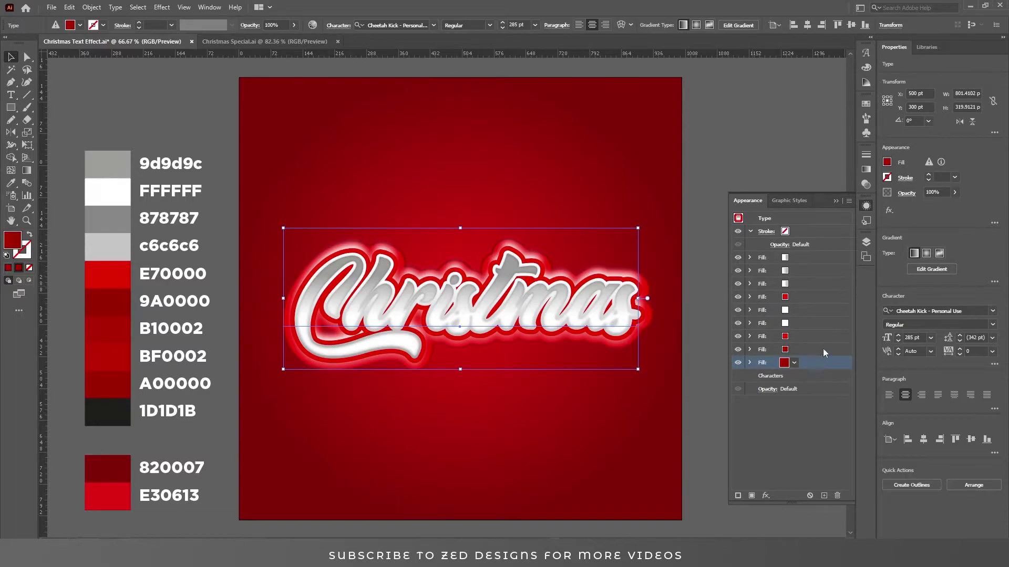
{"action": "left_click", "coordinate": [866, 171]}
{"action": "left_click", "coordinate": [834, 249]}
{"action": "double_click", "coordinate": [834, 249]}
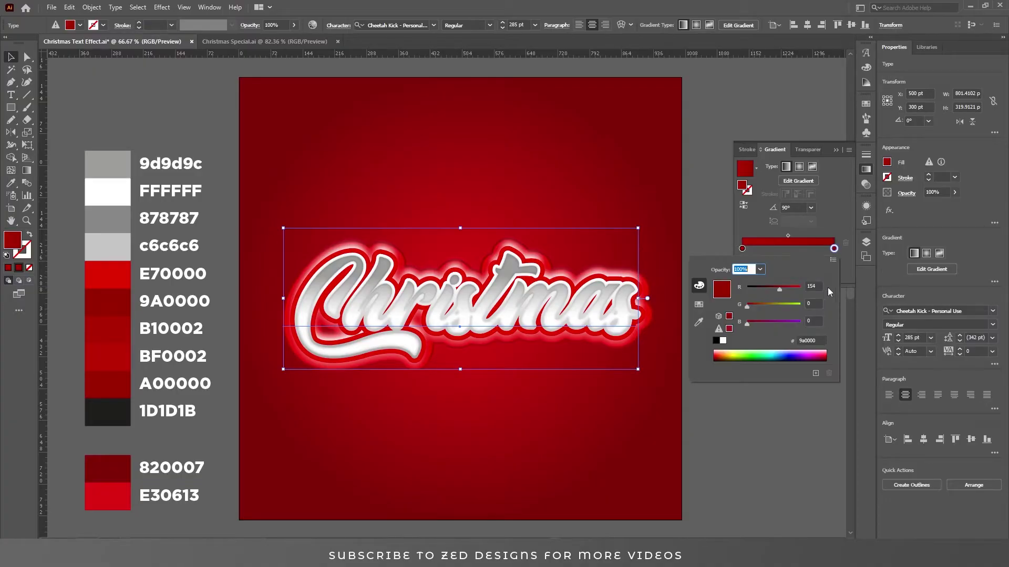
{"action": "double_click", "coordinate": [815, 340]}
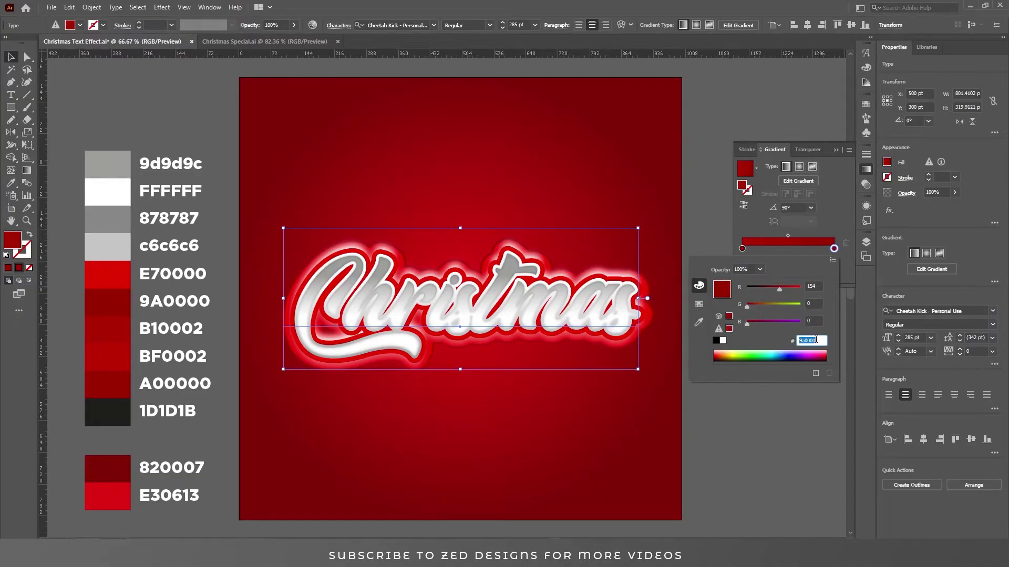
{"action": "type", "text": "a00000"}
{"action": "key", "text": "Return"}
Step: Change the copy's left gradient stop to BF0002
{"action": "double_click", "coordinate": [743, 249]}
{"action": "left_click", "coordinate": [812, 340]}
{"action": "type", "text": "bf0002"}
{"action": "key", "text": "Return"}
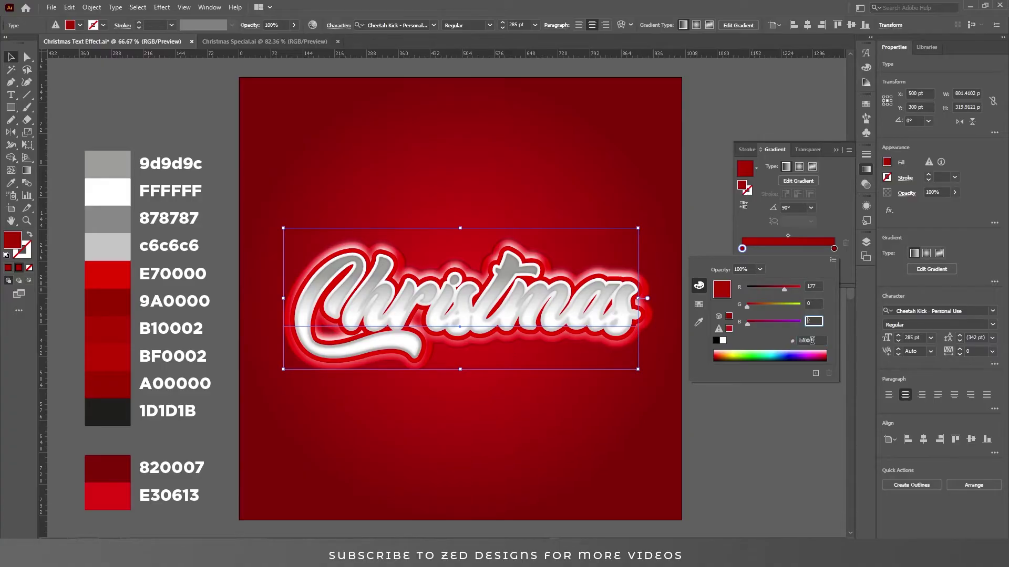
{"action": "left_click", "coordinate": [837, 227]}
{"action": "left_click", "coordinate": [865, 207]}
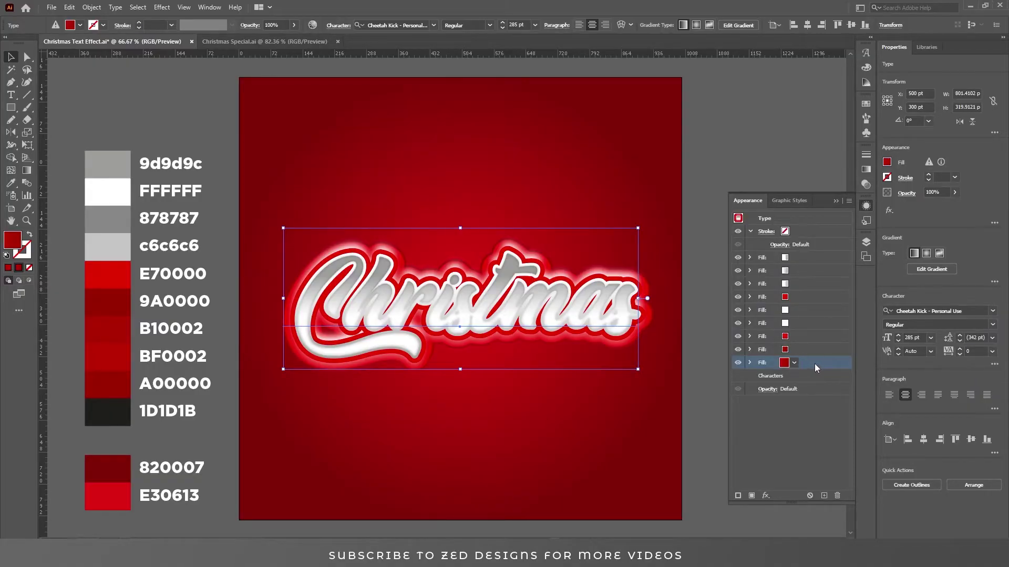
Step: Add a Transform effect with 0.3 pt horizontal and vertical moves and 40 copies
{"action": "left_click", "coordinate": [766, 495]}
{"action": "mouse_move", "coordinate": [834, 283]}
{"action": "left_click", "coordinate": [895, 316]}
{"action": "key", "text": "Tab"}
{"action": "key", "text": "Tab"}
{"action": "key", "text": "Tab"}
{"action": "type", "text": "0.3"}
{"action": "key", "text": "shift+Tab"}
{"action": "type", "text": "0.3"}
{"action": "key", "text": "Tab"}
{"action": "left_click", "coordinate": [824, 447]}
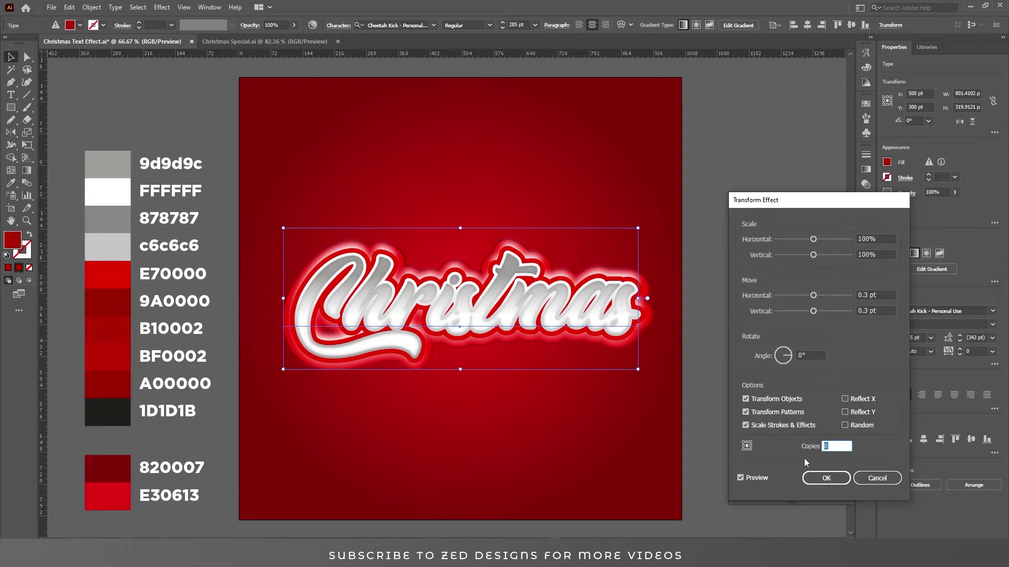
{"action": "type", "text": "40"}
{"action": "key", "text": "Tab"}
{"action": "left_click", "coordinate": [827, 477]}
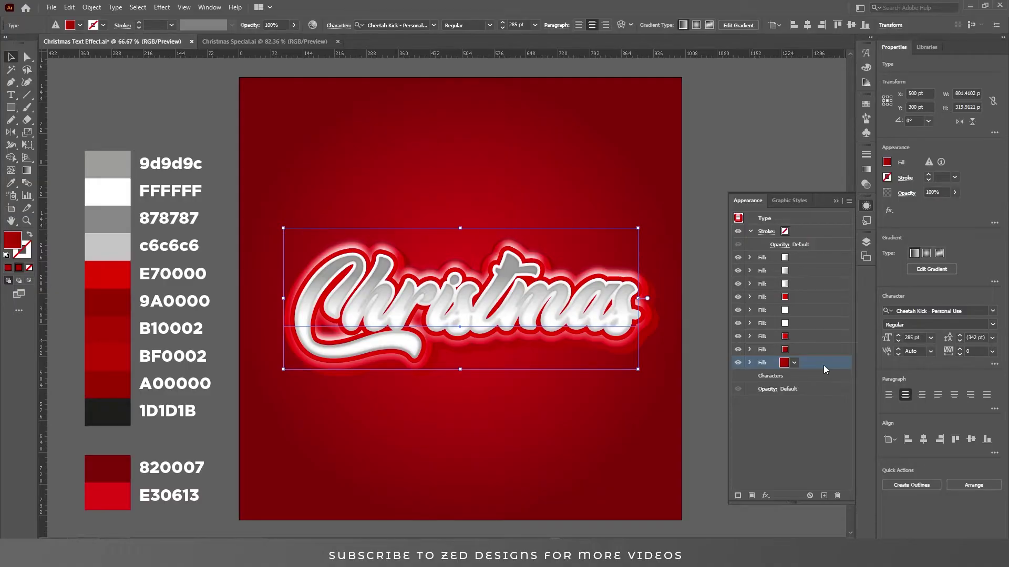
Step: Add an Inner Glow to the bottom red fill using dark red #600202
{"action": "left_click", "coordinate": [765, 496]}
{"action": "mouse_move", "coordinate": [828, 329]}
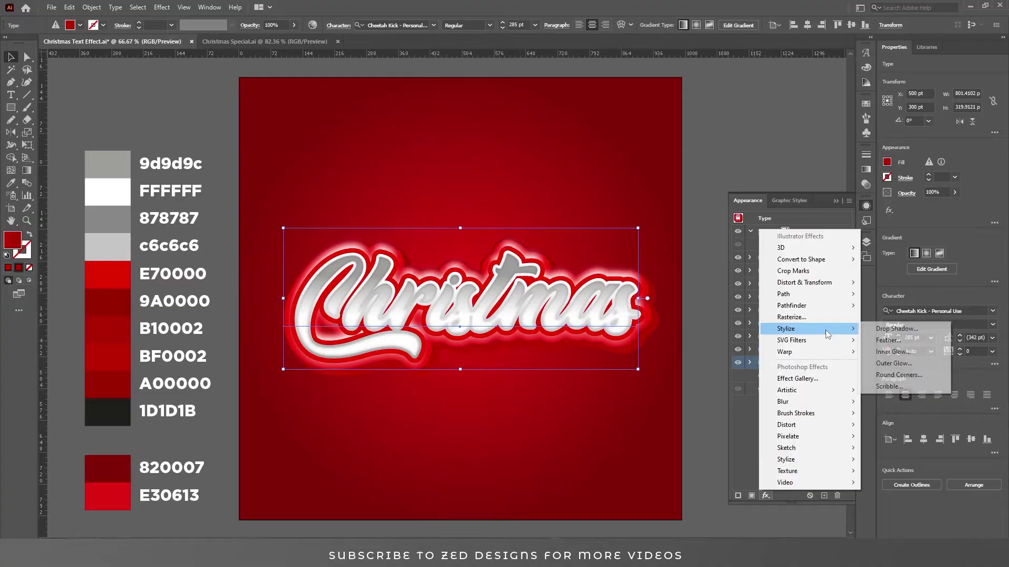
{"action": "left_click", "coordinate": [900, 356]}
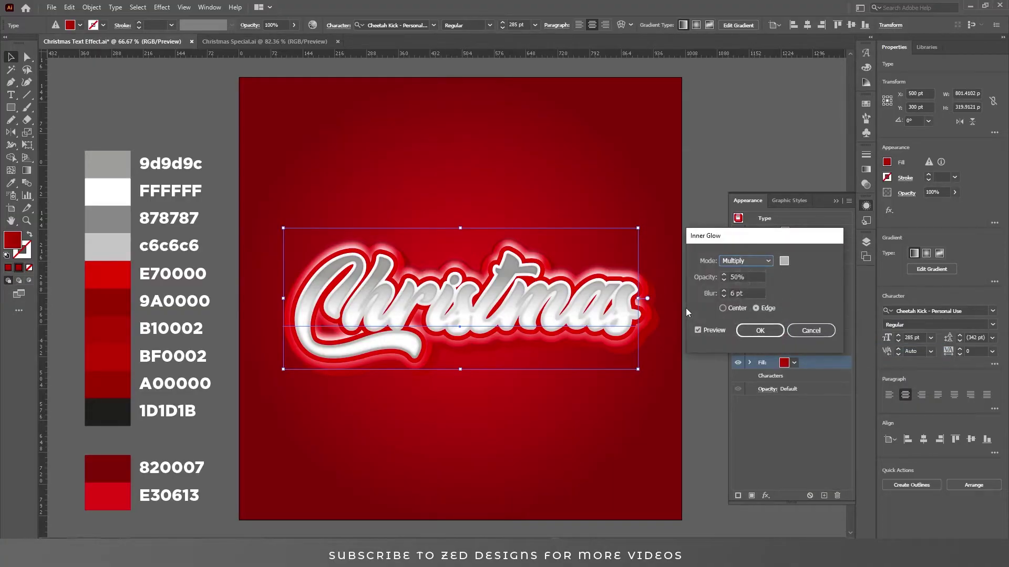
{"action": "left_click", "coordinate": [784, 261]}
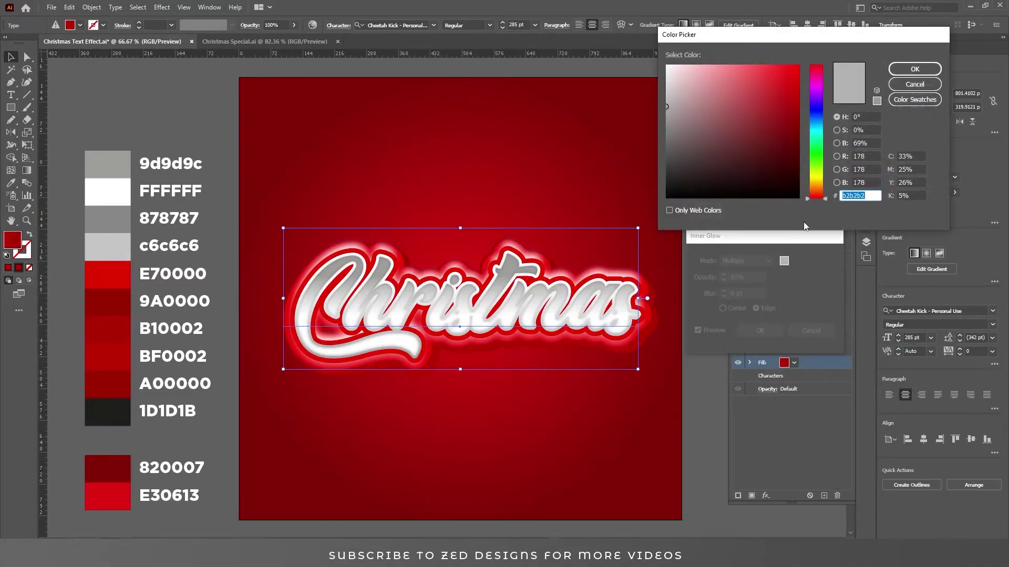
{"action": "left_click", "coordinate": [797, 148]}
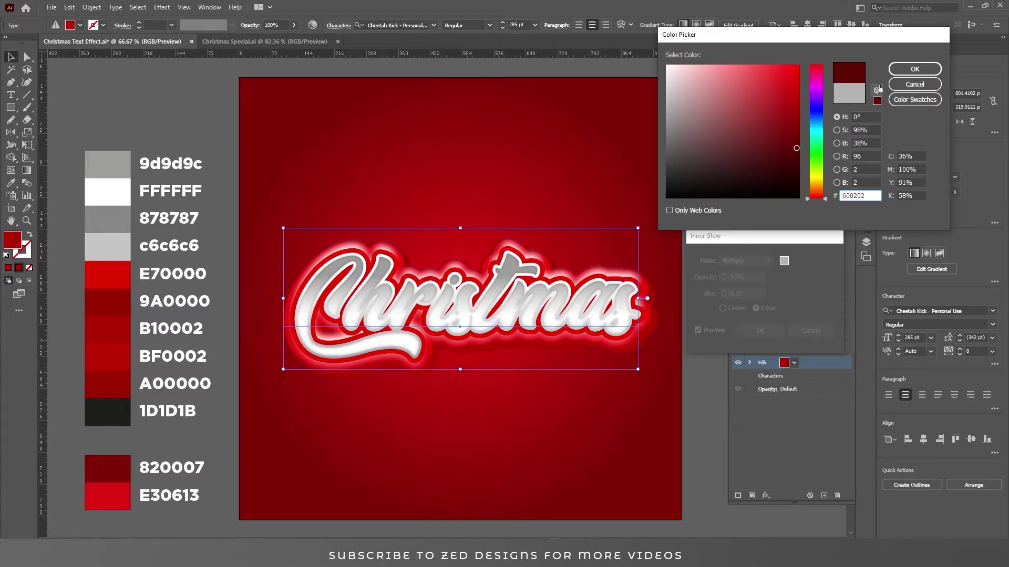
{"action": "left_click", "coordinate": [915, 69]}
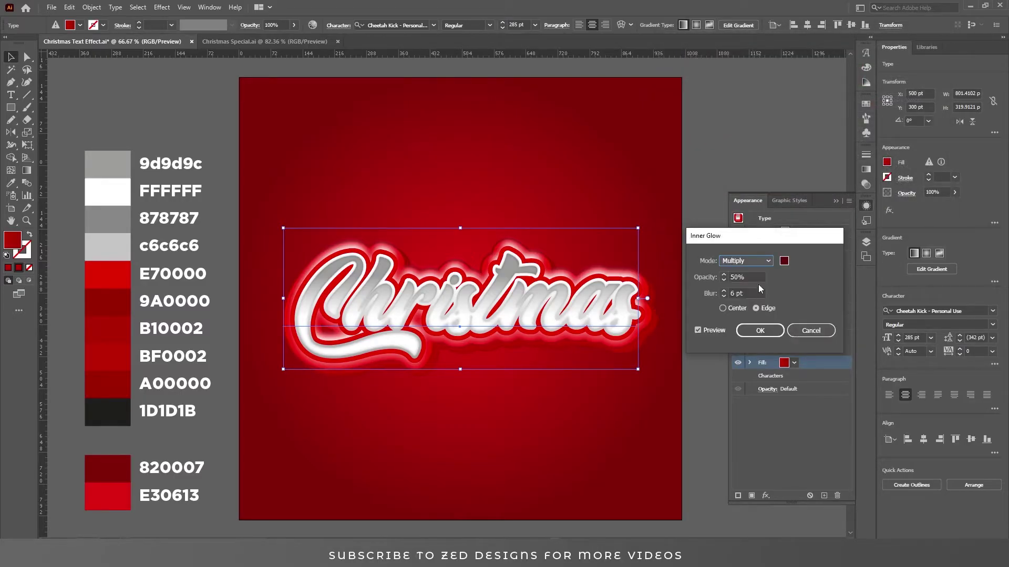
Step: Set the inner glow's blur to 13 pt and opacity to 70%, then apply it
{"action": "left_click_drag", "start_coordinate": [751, 293], "coordinate": [676, 310]}
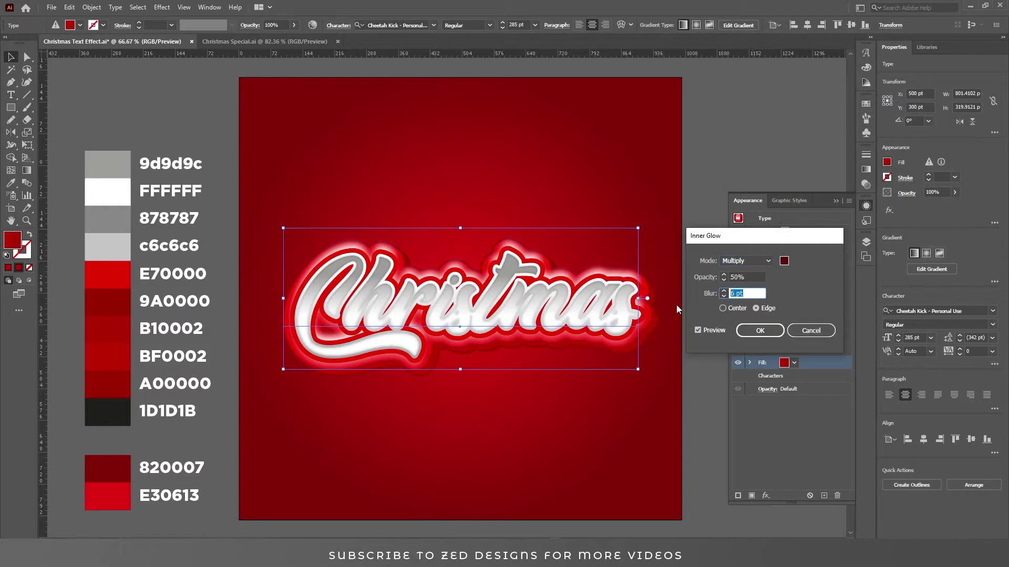
{"action": "type", "text": "10"}
{"action": "key", "text": "shift+Tab"}
{"action": "key", "text": "shift+Tab"}
{"action": "key", "text": "Tab"}
{"action": "key", "text": "Tab"}
{"action": "type", "text": "13"}
{"action": "key", "text": "shift+Tab"}
{"action": "key", "text": "shift+Tab"}
{"action": "key", "text": "Tab"}
{"action": "type", "text": "70"}
{"action": "key", "text": "Tab"}
{"action": "key", "text": "Return"}
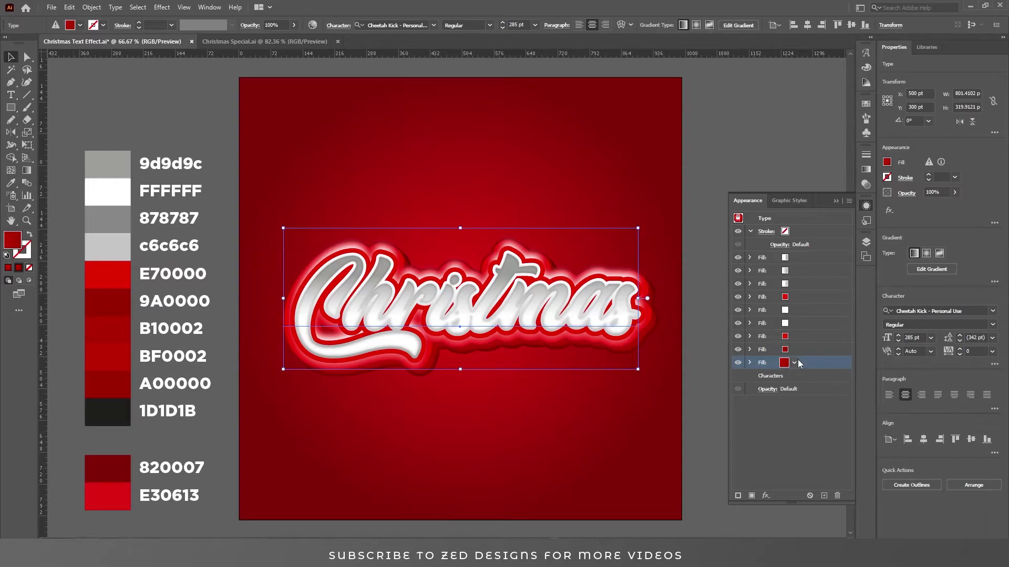
Step: Move the bright red fill up two places and make the duplicate fill black for a shadow
{"action": "left_click_drag", "start_coordinate": [798, 363], "coordinate": [803, 336]}
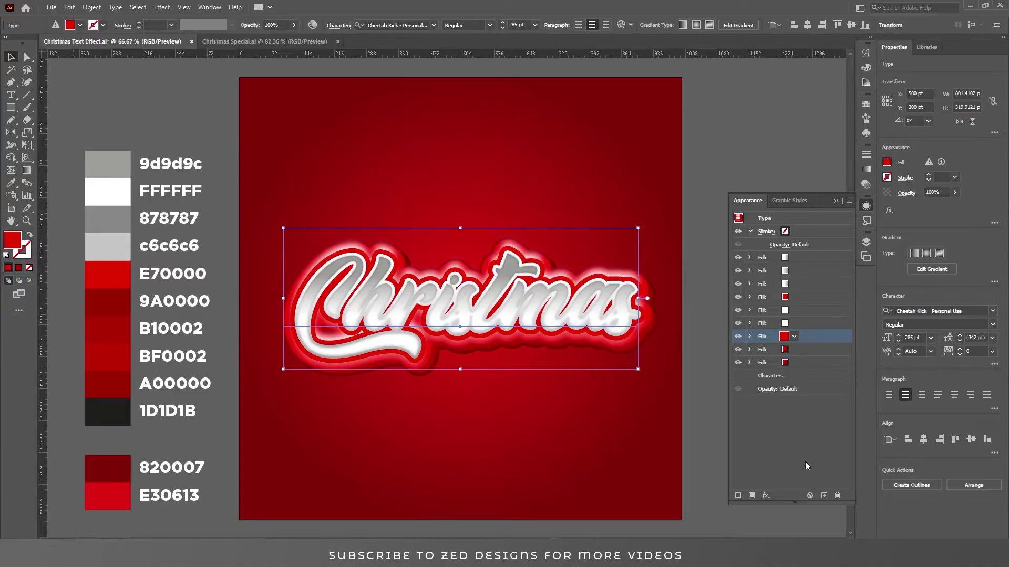
{"action": "left_click", "coordinate": [794, 337]}
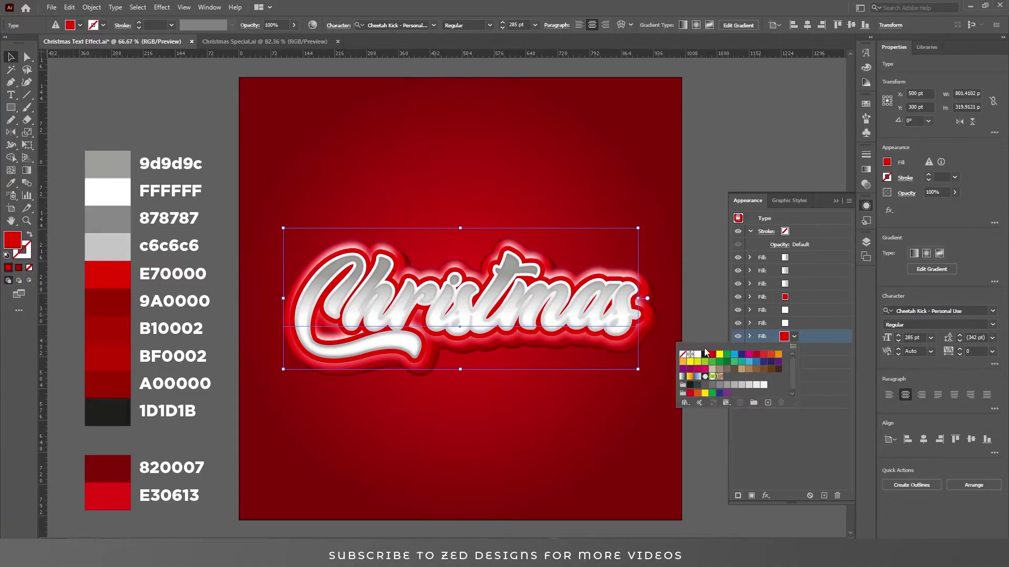
{"action": "left_click", "coordinate": [705, 355]}
{"action": "left_click", "coordinate": [828, 424]}
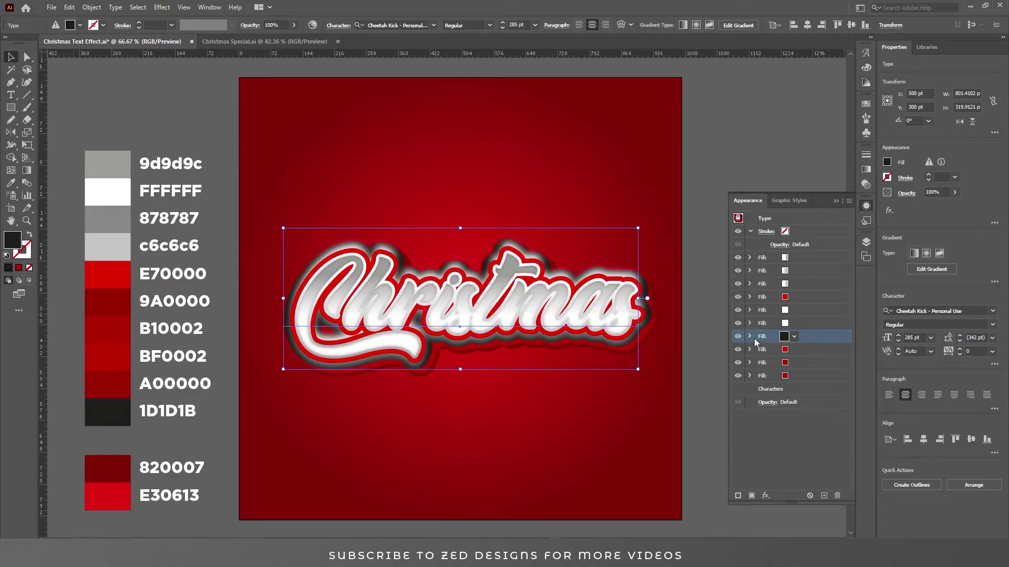
Step: Apply a Transform effect moving the black fill 20 pt horizontally and vertically, then drag it to the bottom
{"action": "left_click", "coordinate": [767, 494]}
{"action": "mouse_move", "coordinate": [836, 288]}
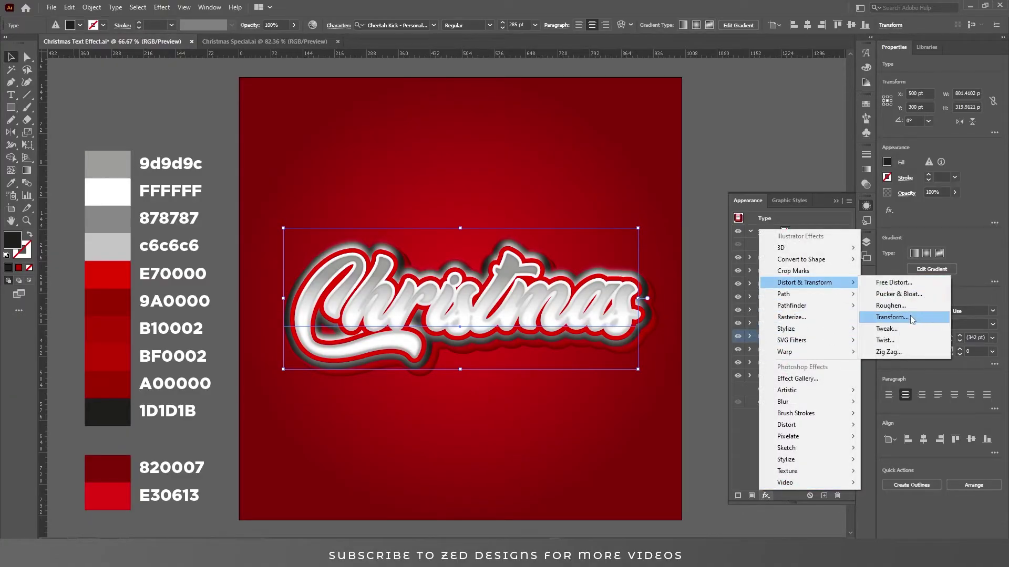
{"action": "left_click", "coordinate": [895, 317]}
{"action": "key", "text": "Tab"}
{"action": "key", "text": "Tab"}
{"action": "type", "text": "10"}
{"action": "key", "text": "Tab"}
{"action": "type", "text": "10"}
{"action": "key", "text": "Tab"}
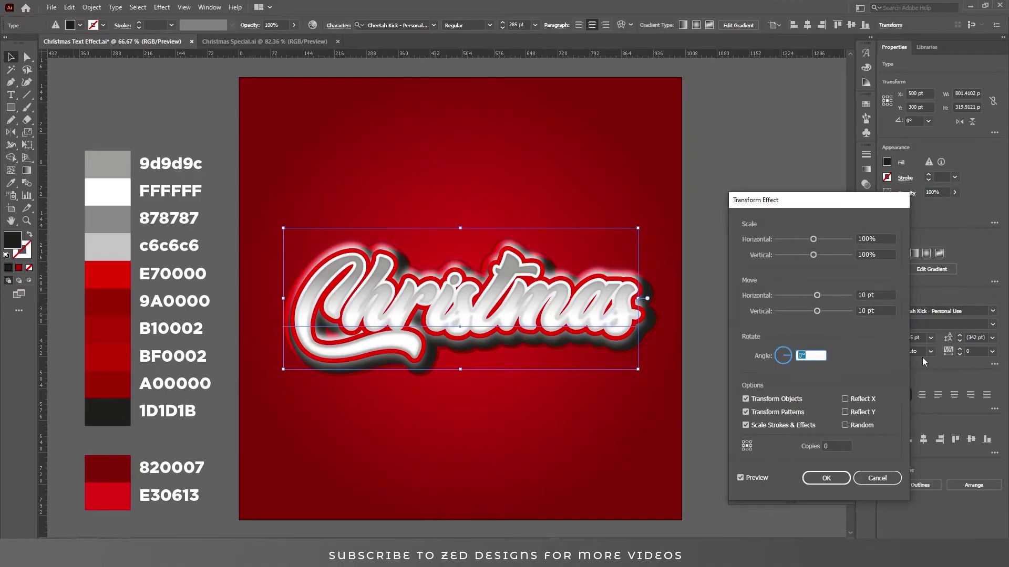
{"action": "key", "text": "shift+Tab"}
{"action": "key", "text": "shift+Tab"}
{"action": "type", "text": "15"}
{"action": "key", "text": "Tab"}
{"action": "type", "text": "15"}
{"action": "key", "text": "shift+Tab"}
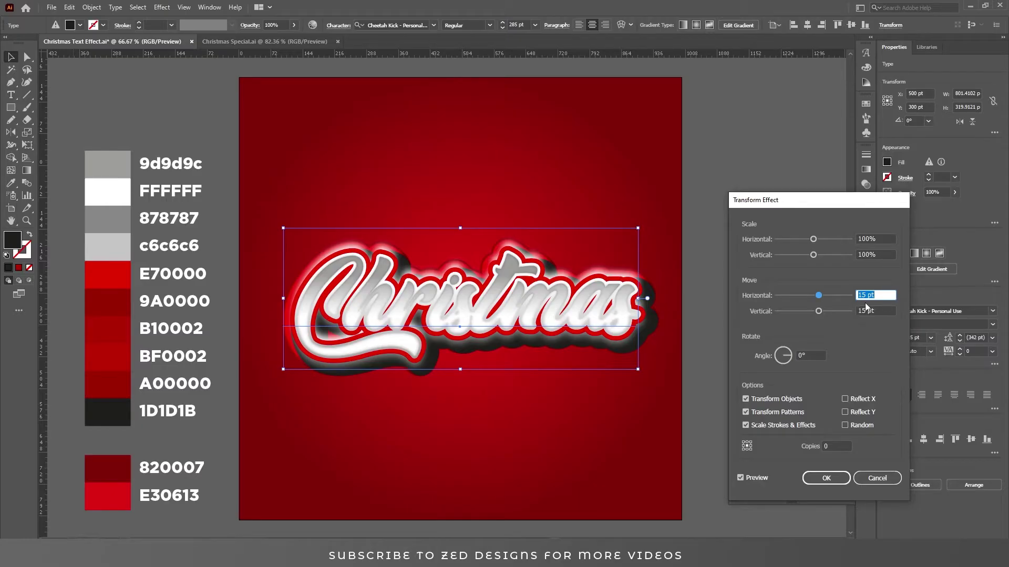
{"action": "type", "text": "20"}
{"action": "key", "text": "Tab"}
{"action": "type", "text": "20"}
{"action": "left_click", "coordinate": [837, 476]}
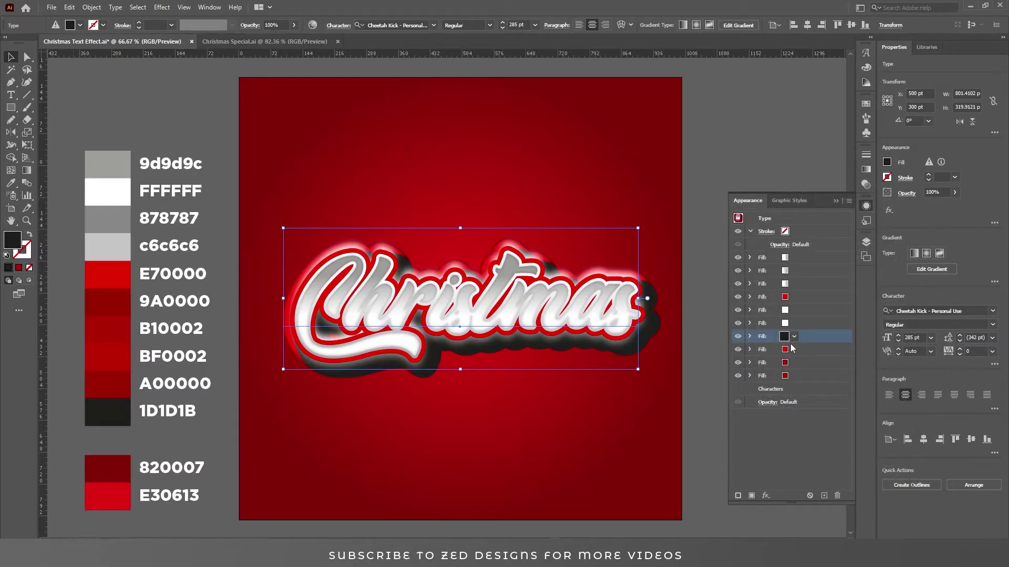
{"action": "left_click_drag", "start_coordinate": [799, 336], "coordinate": [805, 383]}
Step: Change the black fill's Transform vertical move to 30 pt
{"action": "left_click", "coordinate": [804, 377]}
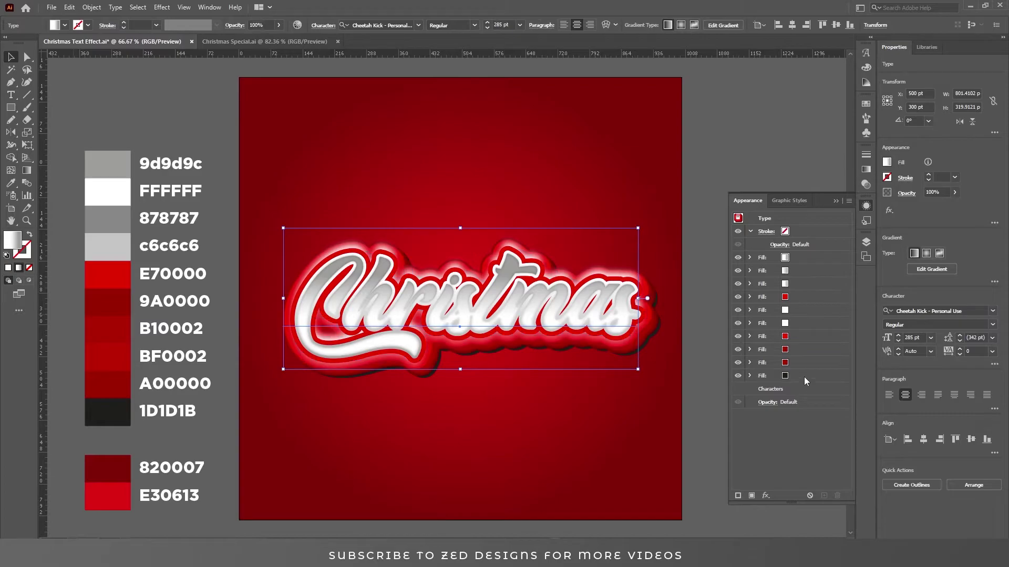
{"action": "left_click", "coordinate": [749, 377]}
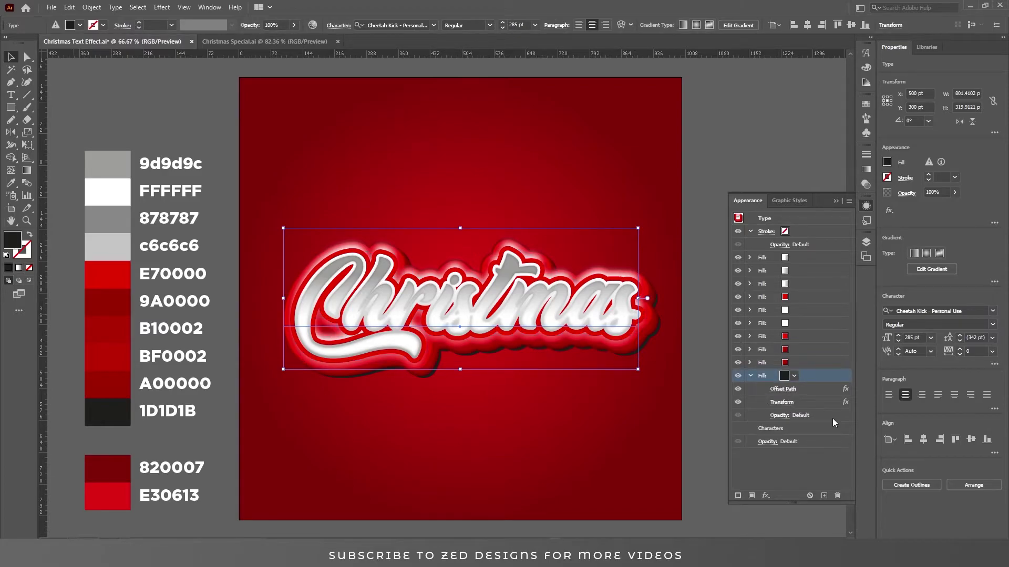
{"action": "left_click", "coordinate": [782, 402]}
{"action": "key", "text": "Tab"}
{"action": "key", "text": "Tab"}
{"action": "key", "text": "Tab"}
{"action": "type", "text": "30"}
{"action": "key", "text": "shift+Tab"}
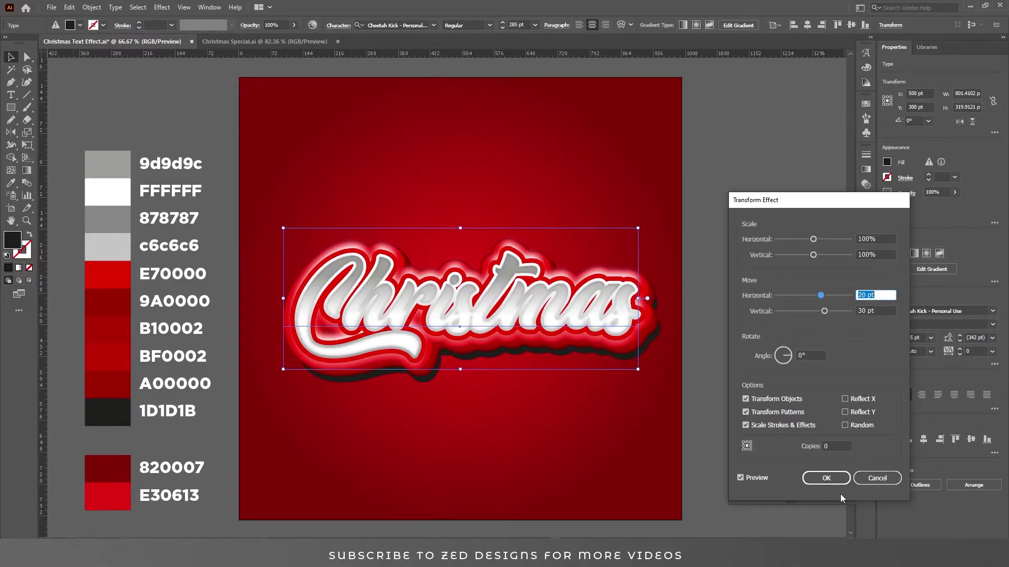
{"action": "left_click", "coordinate": [832, 482]}
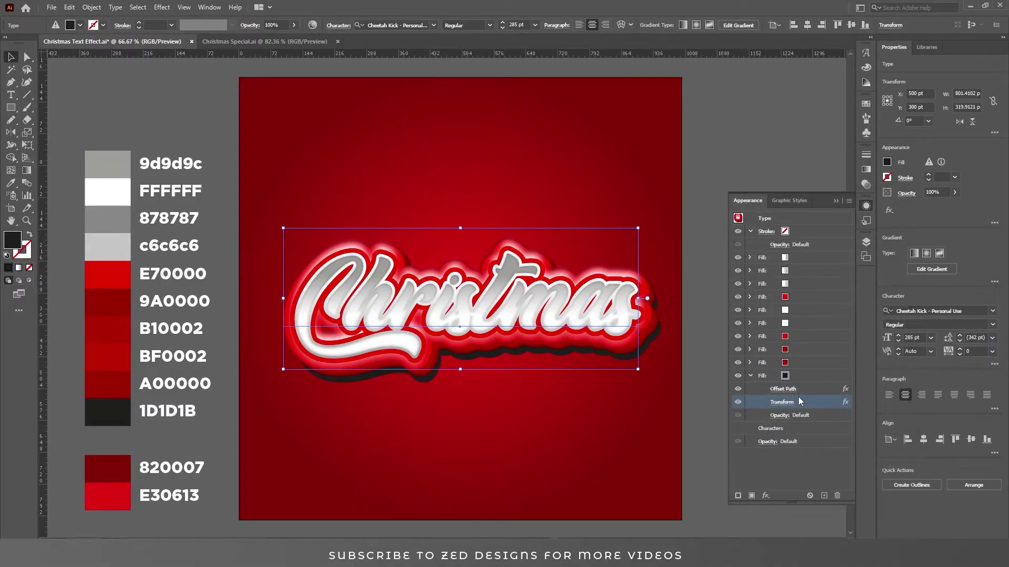
Step: Add a Gaussian Blur with a 10-pixel radius to the black fill
{"action": "left_click", "coordinate": [802, 376]}
{"action": "left_click", "coordinate": [766, 496]}
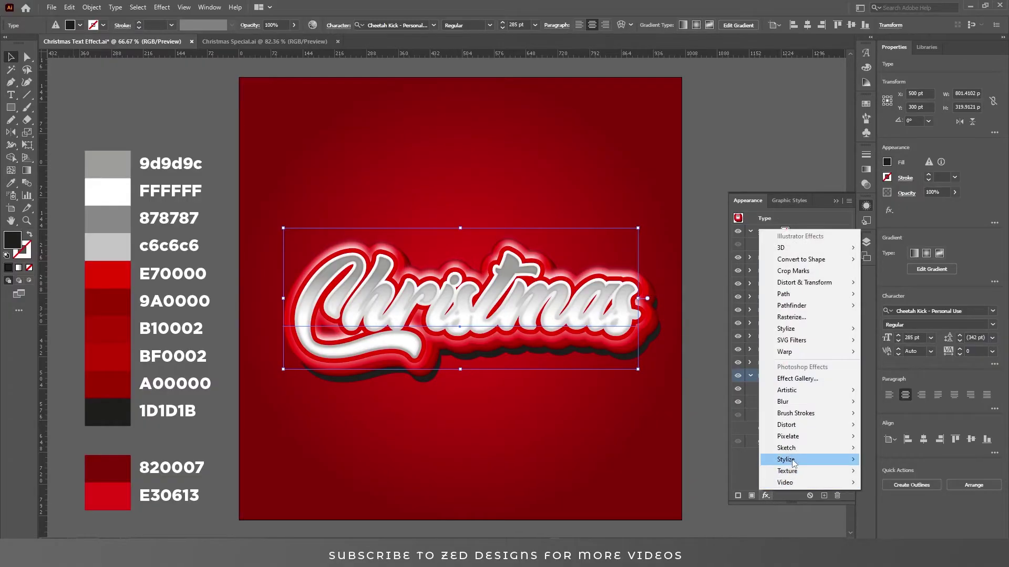
{"action": "mouse_move", "coordinate": [802, 402]}
{"action": "left_click", "coordinate": [878, 401]}
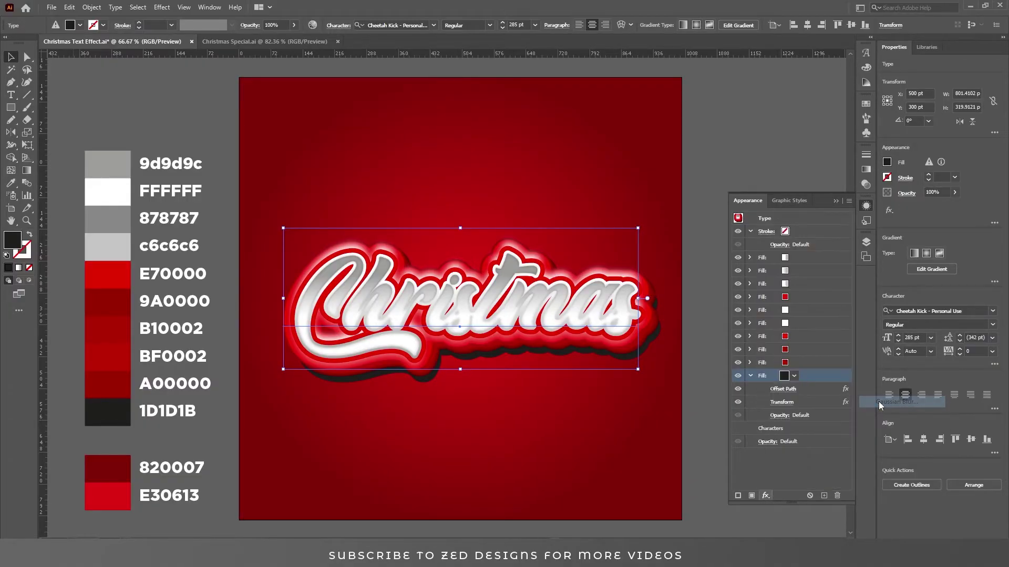
{"action": "key", "text": "Tab"}
{"action": "key", "text": "Tab"}
{"action": "key", "text": "Tab"}
{"action": "key", "text": "Tab"}
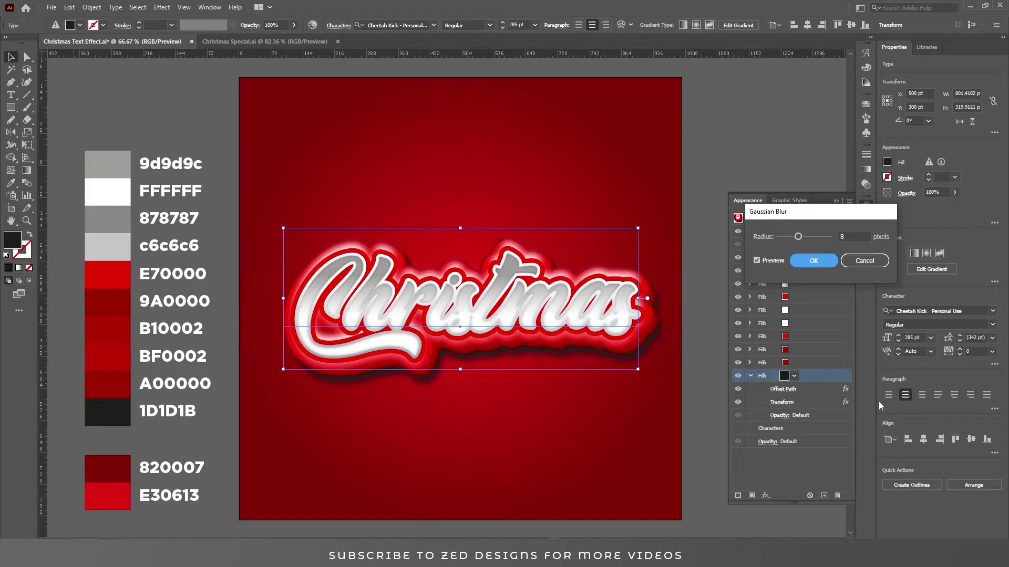
{"action": "type", "text": "10"}
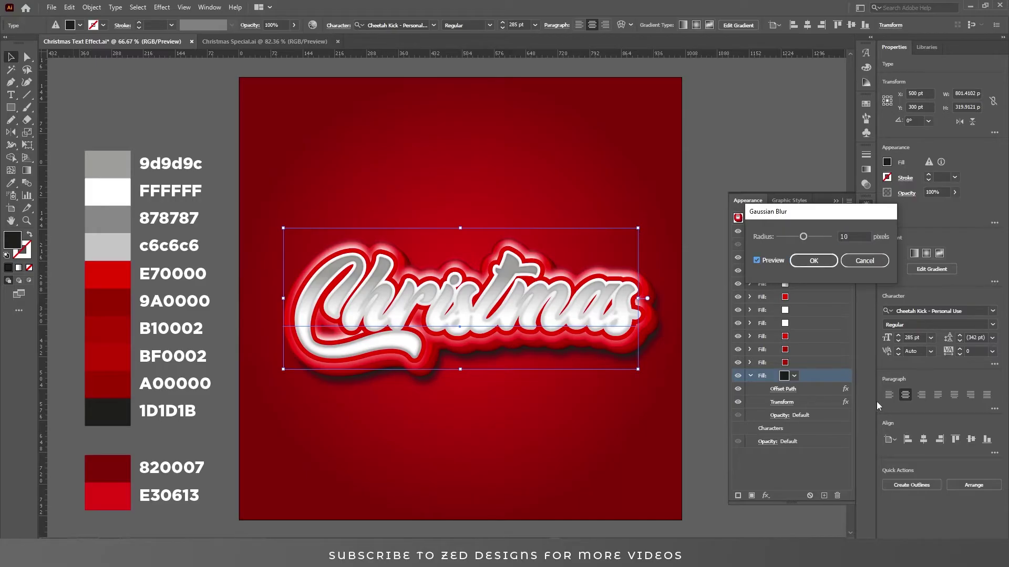
{"action": "key", "text": "Return"}
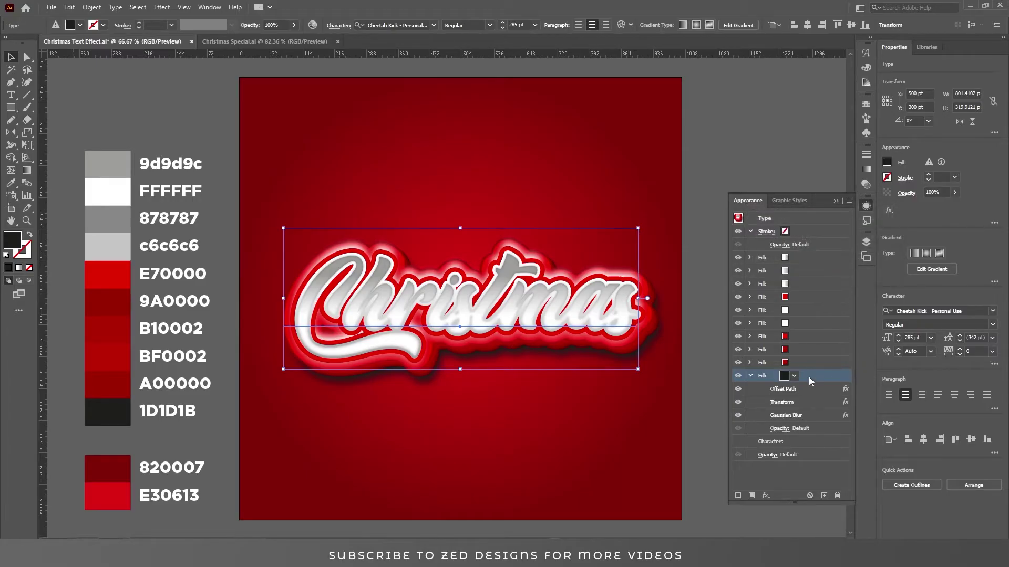
Step: Set the black fill's blending mode to Multiply and deselect the Christmas text
{"action": "left_click", "coordinate": [782, 434]}
{"action": "left_click", "coordinate": [704, 449]}
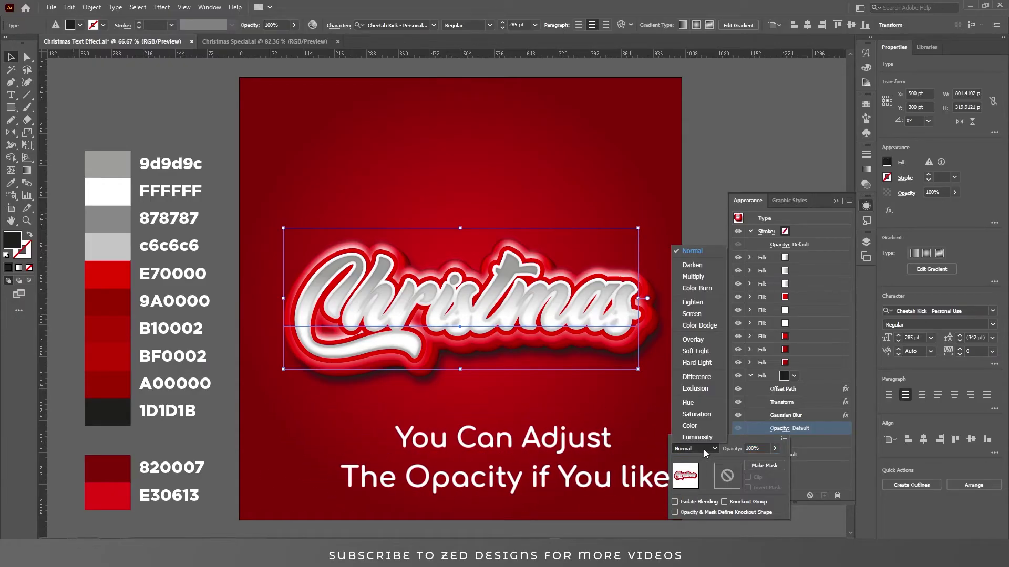
{"action": "left_click", "coordinate": [700, 279]}
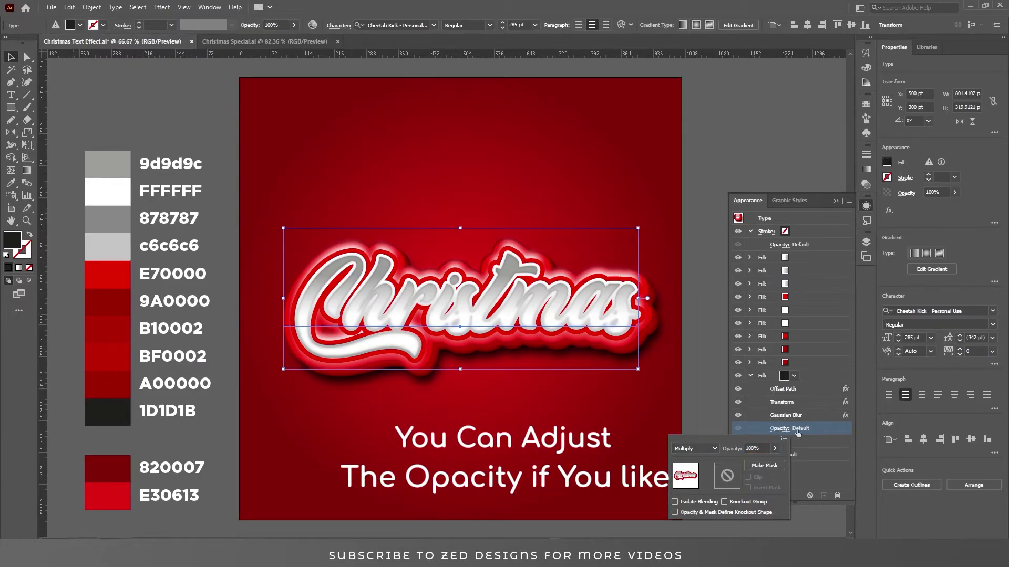
{"action": "left_click", "coordinate": [818, 377]}
{"action": "left_click", "coordinate": [750, 376]}
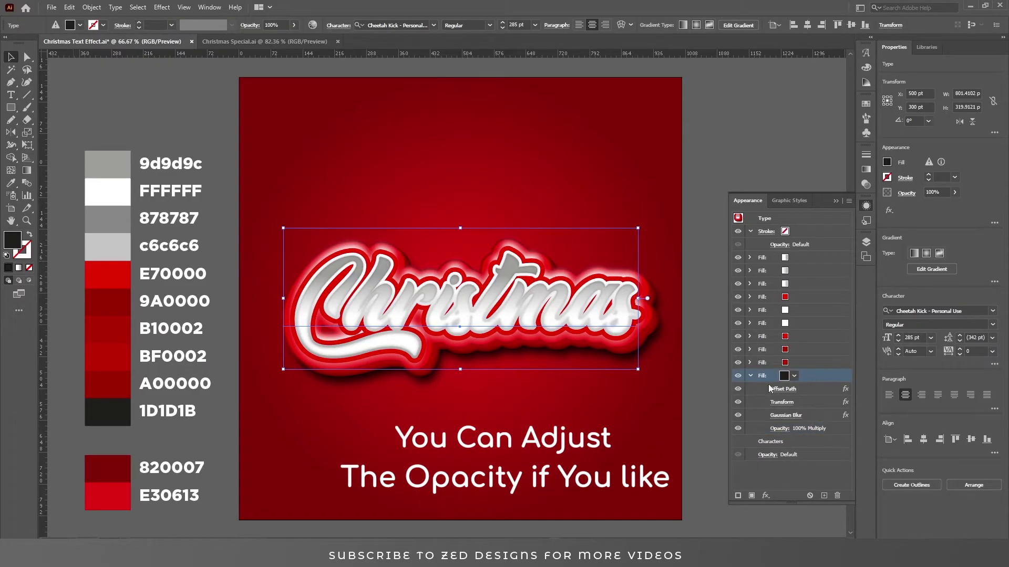
{"action": "left_click", "coordinate": [724, 162]}
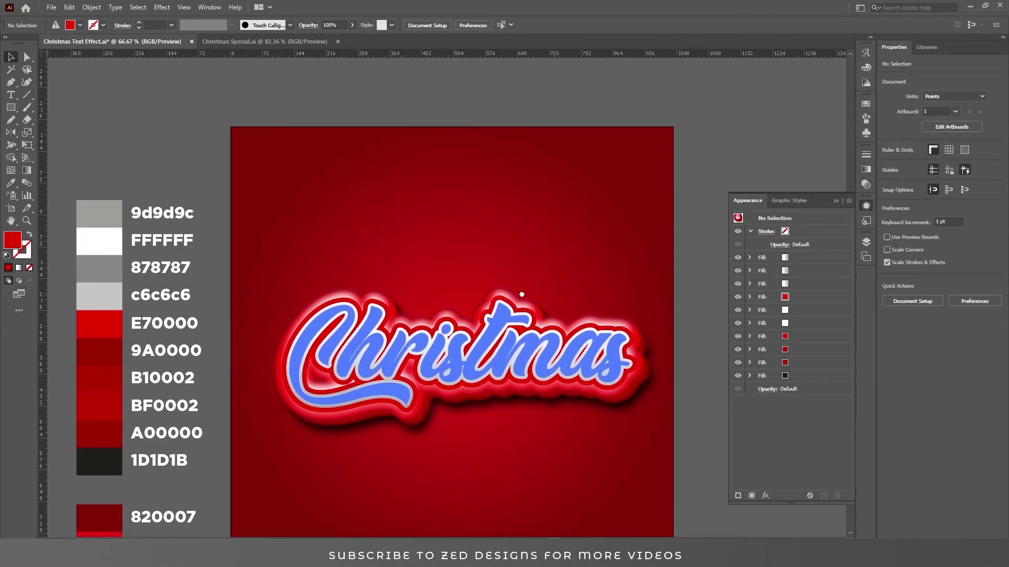
Step: Type 'Merry' above Christmas, set it in Gotham Light, and retype it as 'MERRY'
{"action": "key", "text": "ctrl+shift+a"}
{"action": "left_click", "coordinate": [431, 247]}
{"action": "type", "text": "Merry"}
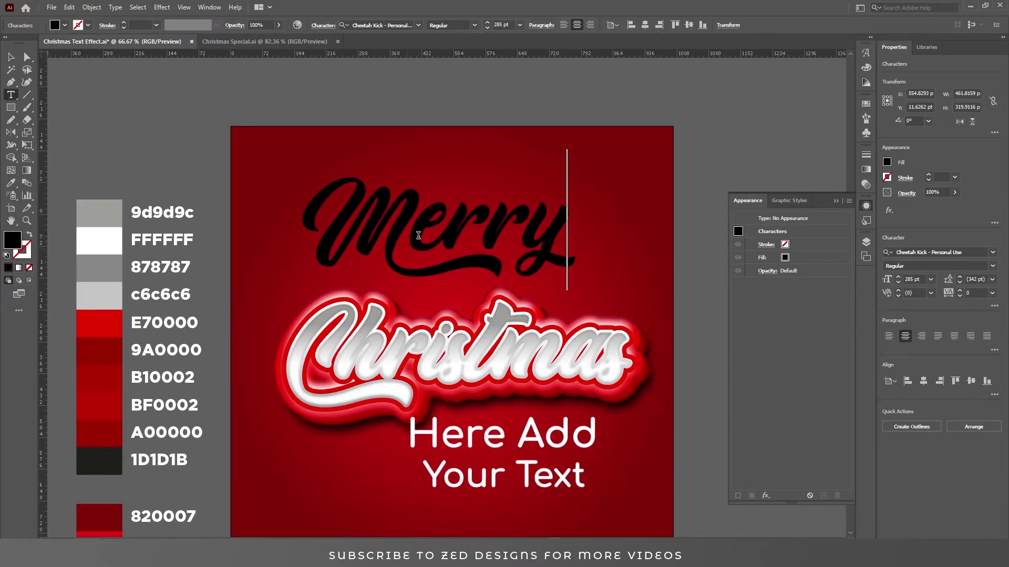
{"action": "key", "text": "Escape"}
{"action": "left_click", "coordinate": [390, 24]}
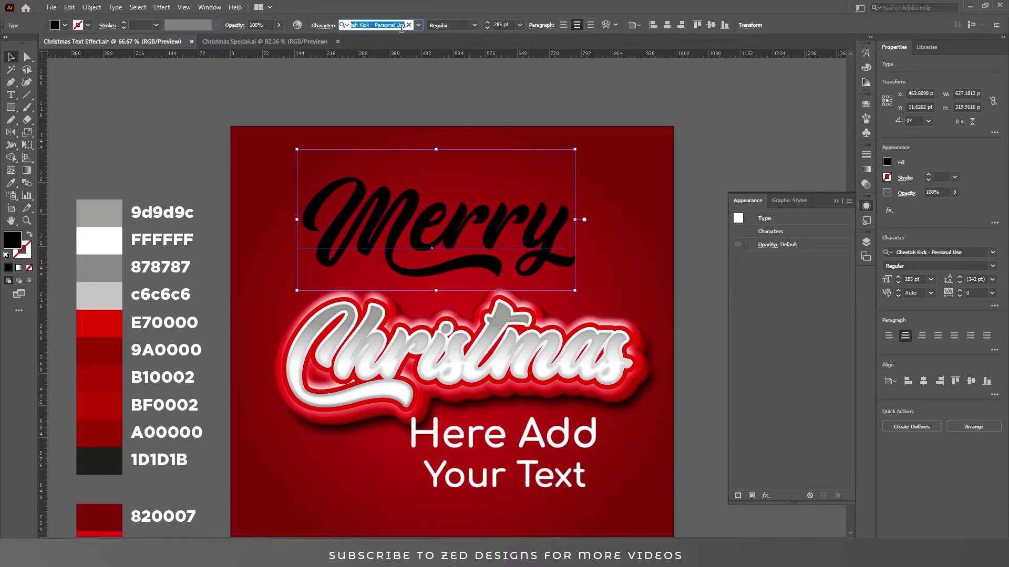
{"action": "type", "text": "gotham"}
{"action": "key", "text": "Down"}
{"action": "key", "text": "Down"}
{"action": "key", "text": "Down"}
{"action": "key", "text": "Down"}
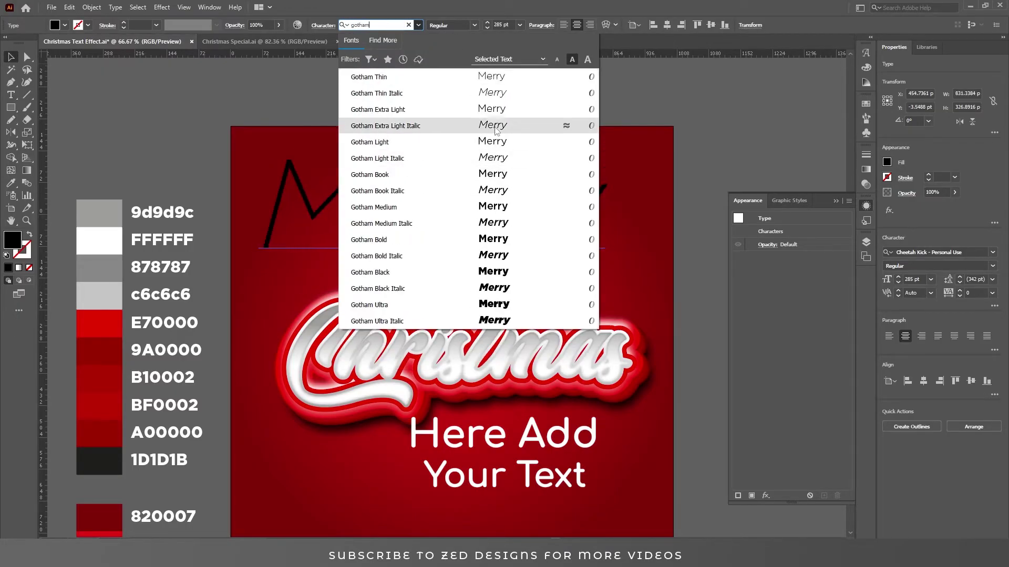
{"action": "key", "text": "Return"}
{"action": "double_click", "coordinate": [368, 198]}
{"action": "type", "text": "MERRY"}
Step: Shrink MERRY, place it above Christmas, and fill it white
{"action": "left_click", "coordinate": [11, 56]}
{"action": "left_click_drag", "start_coordinate": [676, 243], "coordinate": [484, 277]}
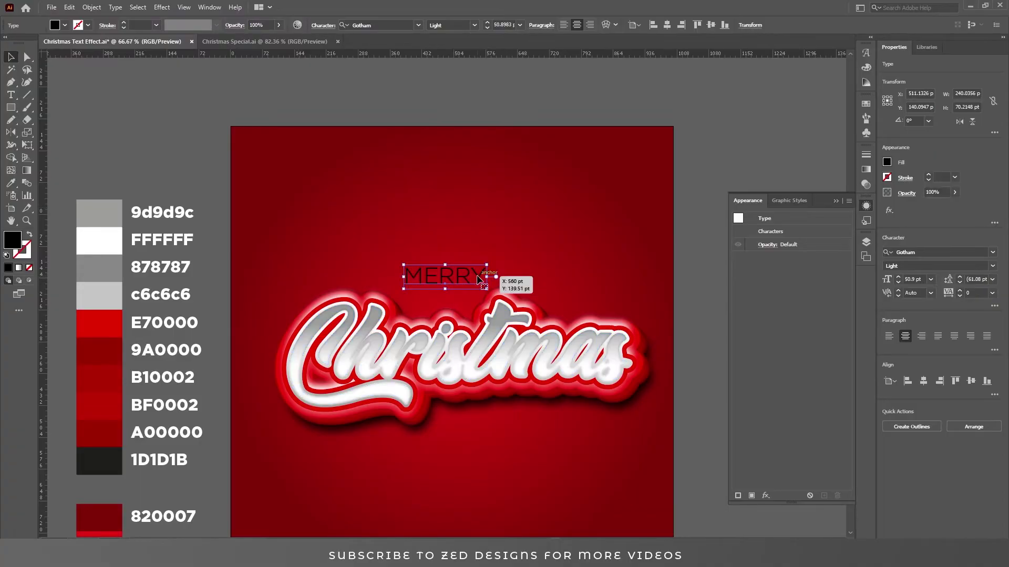
{"action": "scroll", "coordinate": [452, 315], "scroll_direction": "down", "scroll_amount": 2}
{"action": "left_click", "coordinate": [887, 162]}
{"action": "left_click", "coordinate": [786, 254]}
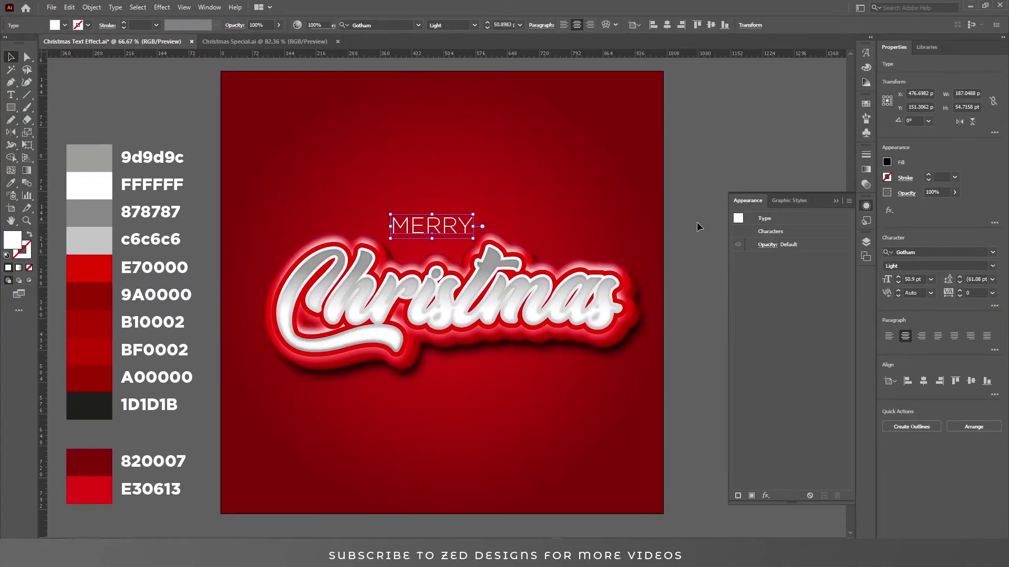
Step: Copy MERRY below Christmas and retype it as 'AND' / 'HAPPY NEW YEAR'
{"action": "left_click_drag", "start_coordinate": [430, 226], "coordinate": [484, 373]}
{"action": "double_click", "coordinate": [484, 373]}
{"action": "type", "text": "AND"}
{"action": "key", "text": "Return"}
{"action": "type", "text": "HAPPY NEW YEAR"}
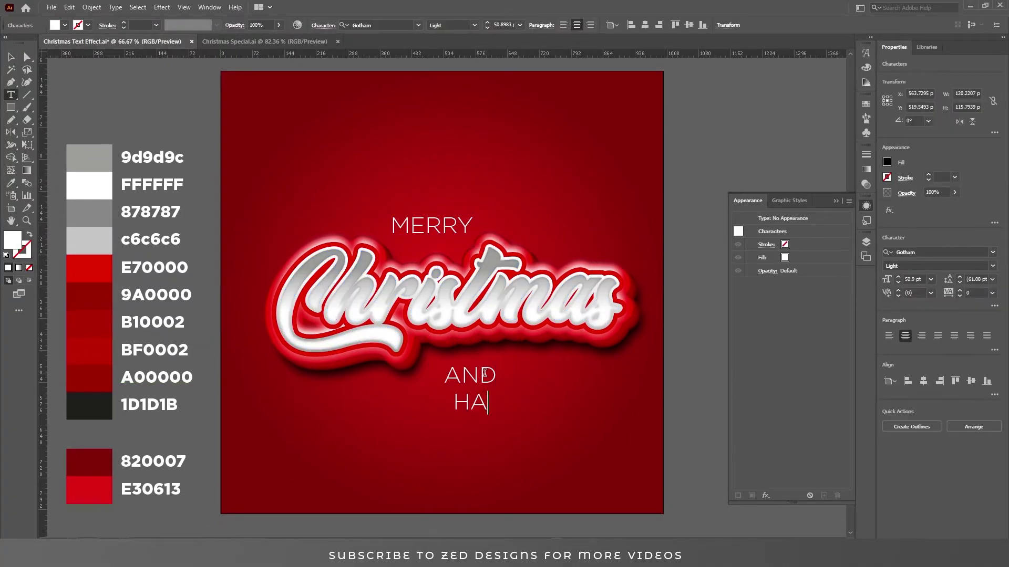
{"action": "key", "text": "Escape"}
{"action": "left_click_drag", "start_coordinate": [530, 379], "coordinate": [562, 370]}
{"action": "left_click", "coordinate": [692, 382]}
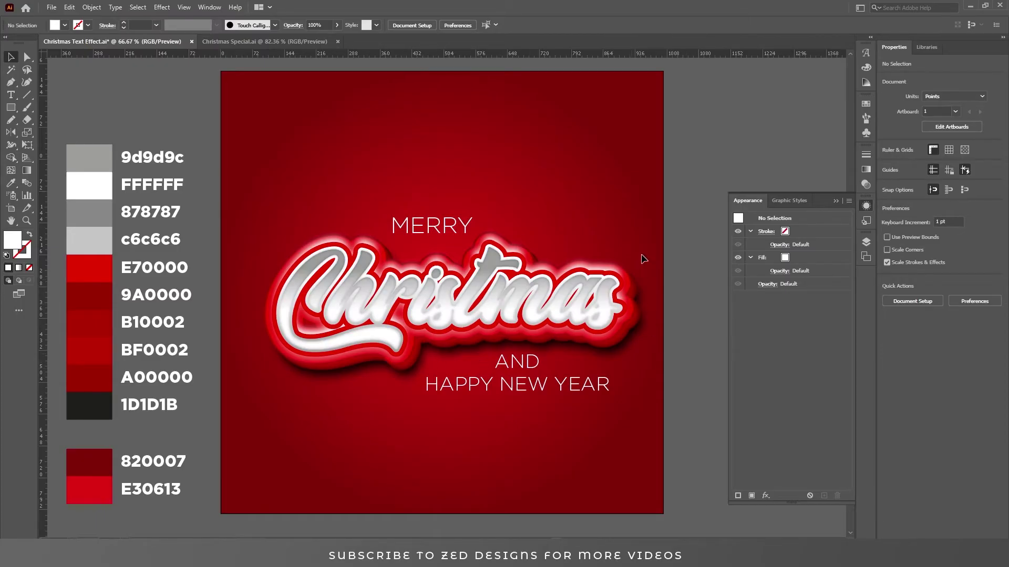
{"action": "key", "text": "ctrl+a"}
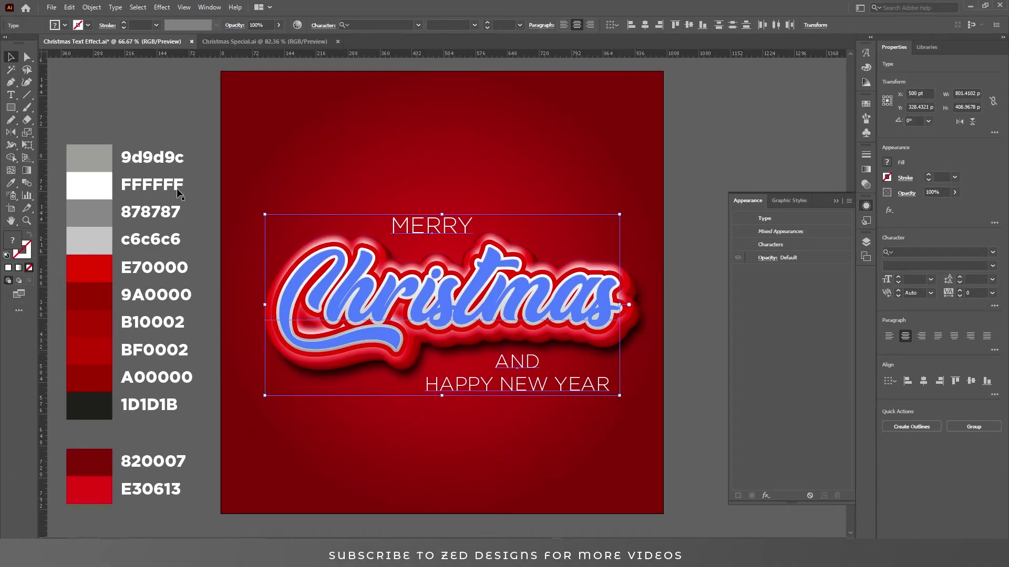
Step: Select and copy the hanging ornaments group in the Christmas Special document
{"action": "left_click", "coordinate": [193, 99]}
{"action": "left_click", "coordinate": [232, 43]}
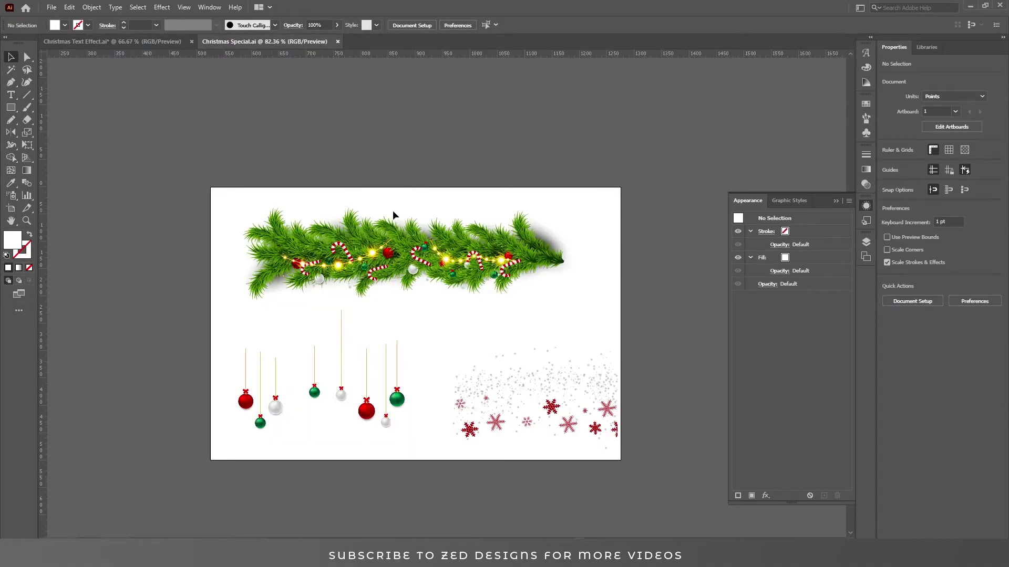
{"action": "left_click", "coordinate": [379, 416]}
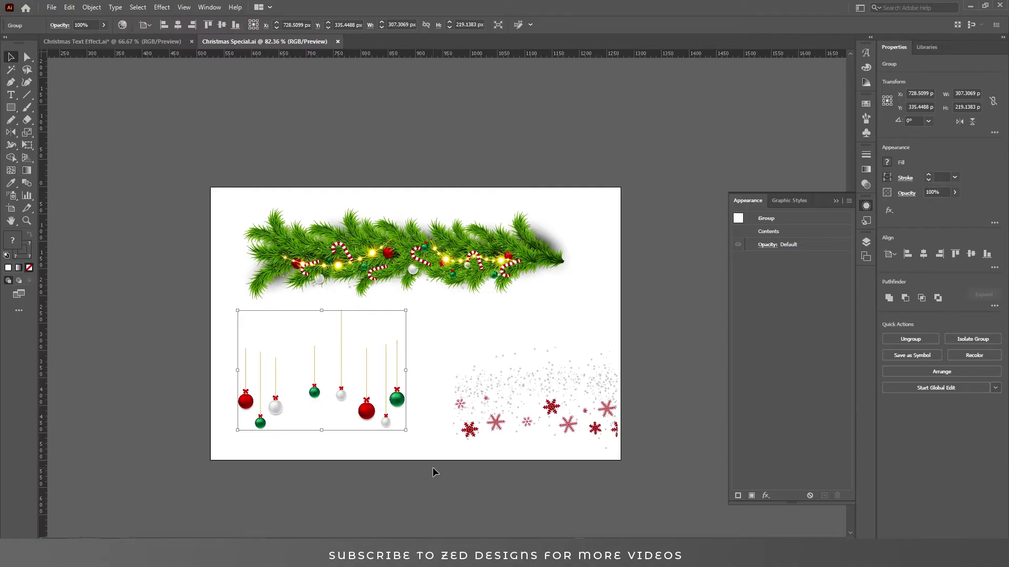
{"action": "left_click_drag", "start_coordinate": [372, 413], "coordinate": [372, 414]}
{"action": "left_click", "coordinate": [185, 147]}
Step: Paste the ornaments onto the Elements layer, enlarge them, and hide the TEXT EFFECT layer
{"action": "left_click", "coordinate": [132, 40]}
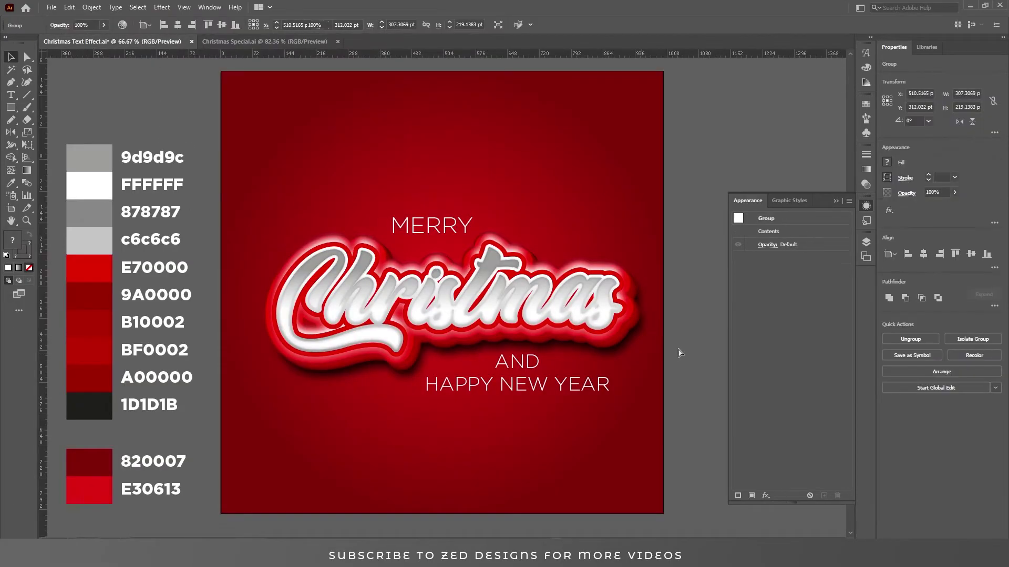
{"action": "left_click", "coordinate": [866, 242]}
{"action": "left_click", "coordinate": [803, 263]}
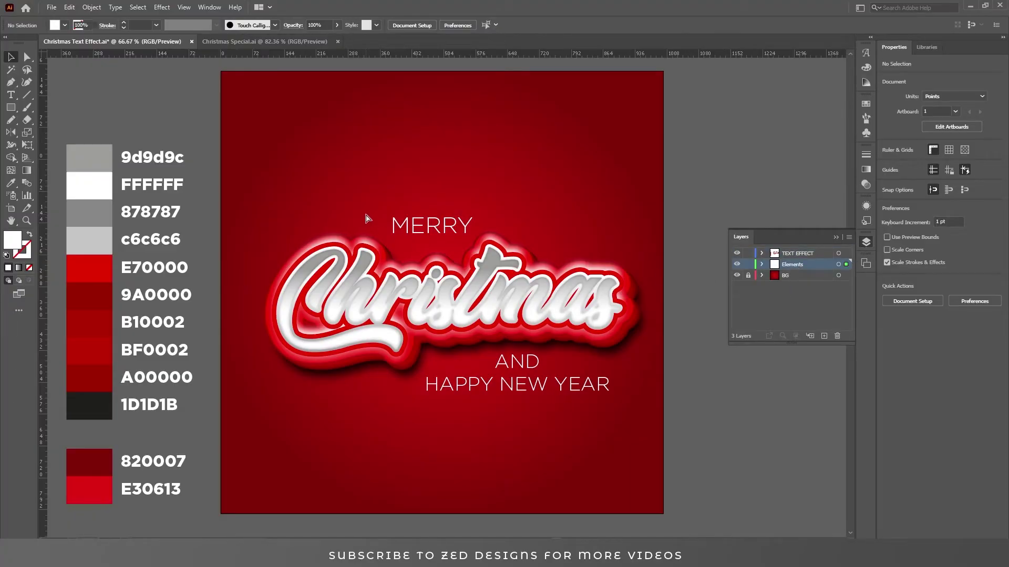
{"action": "key", "text": "ctrl+a"}
{"action": "left_click_drag", "start_coordinate": [517, 300], "coordinate": [630, 299]}
{"action": "left_click", "coordinate": [724, 342]}
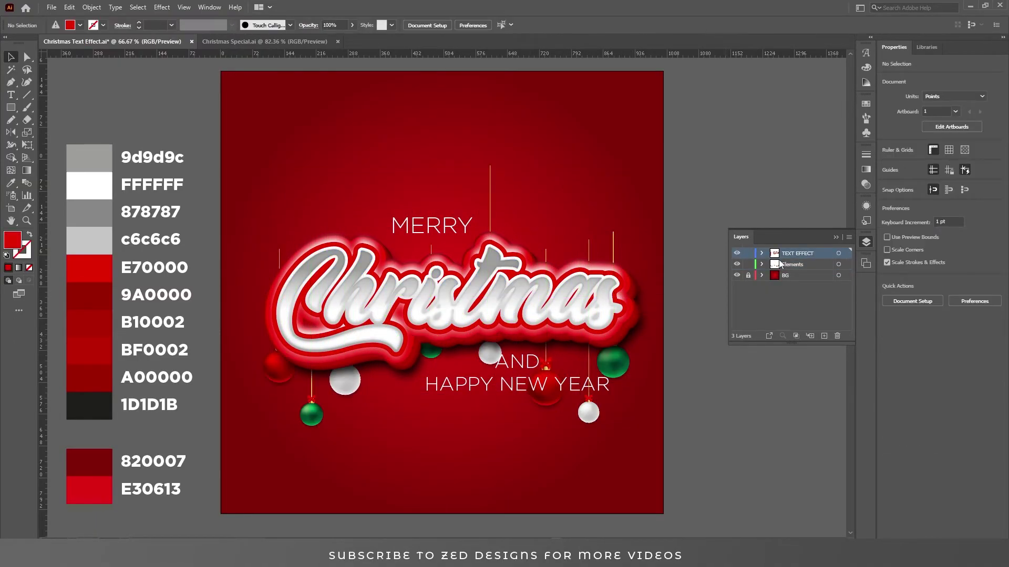
{"action": "left_click", "coordinate": [736, 253]}
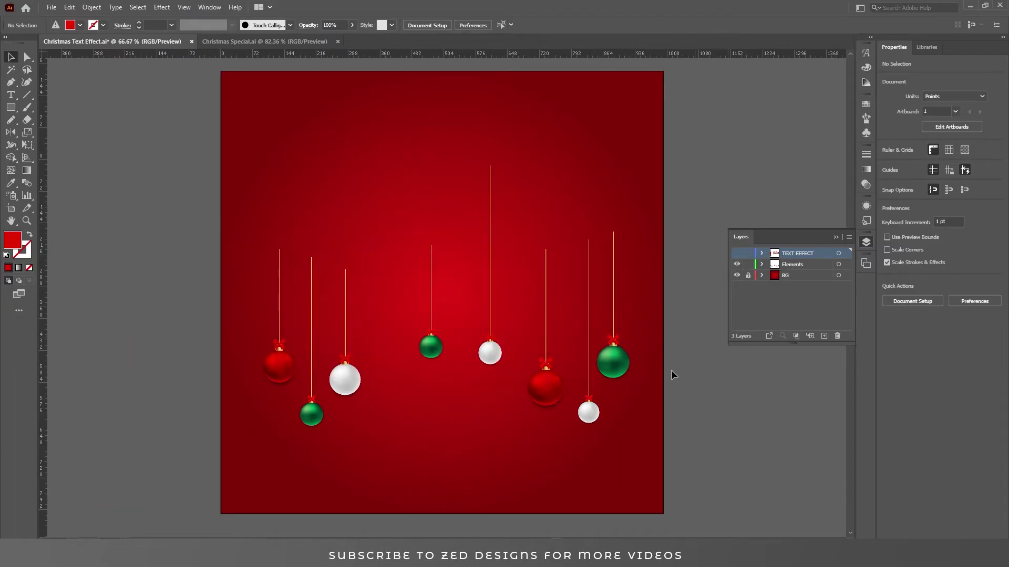
Step: Raise the ornaments toward the top edge and select Christmas Special's snowflake artwork
{"action": "left_click_drag", "start_coordinate": [610, 327], "coordinate": [622, 175]}
{"action": "left_click", "coordinate": [752, 173]}
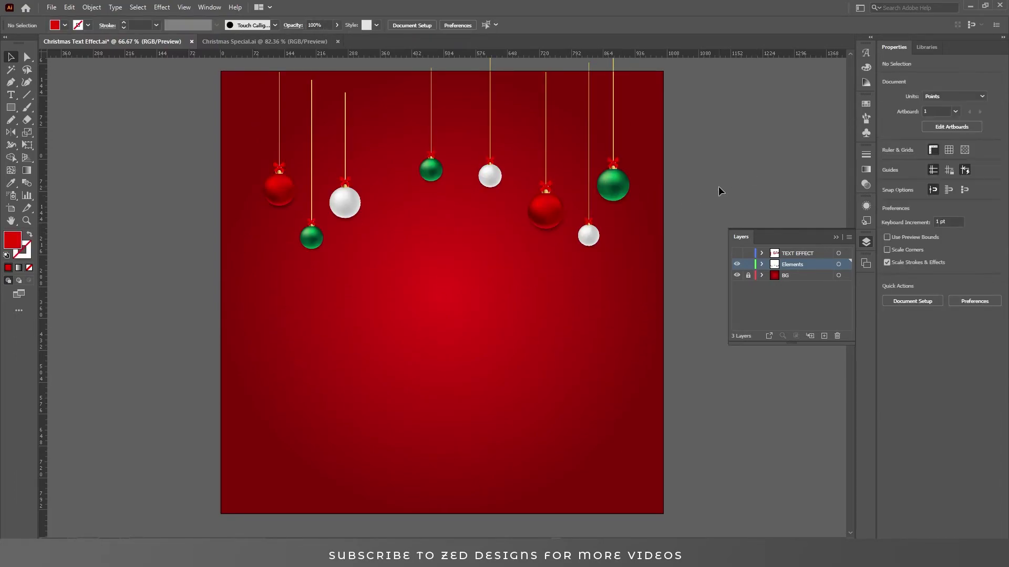
{"action": "left_click", "coordinate": [259, 40]}
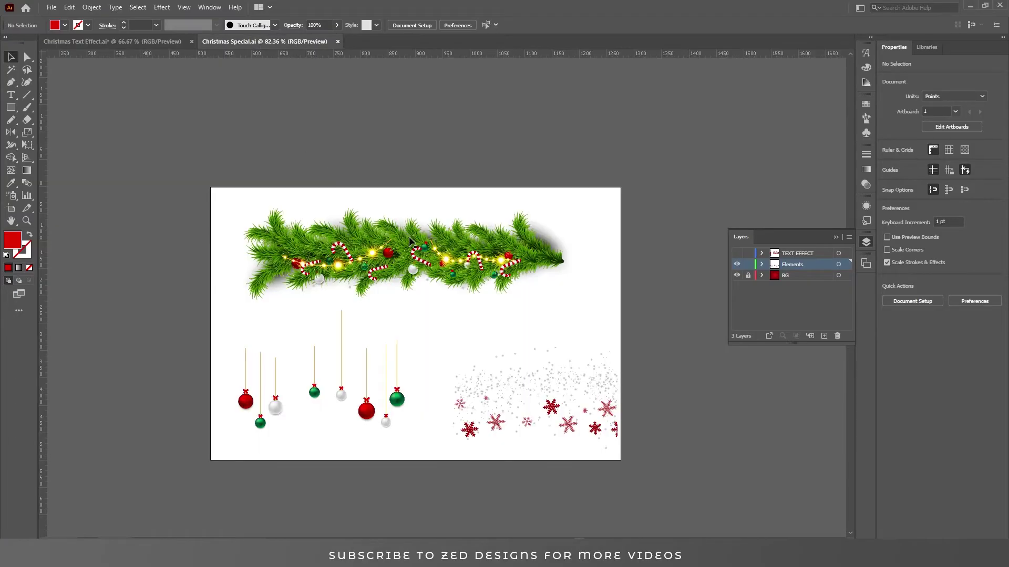
{"action": "left_click", "coordinate": [544, 402]}
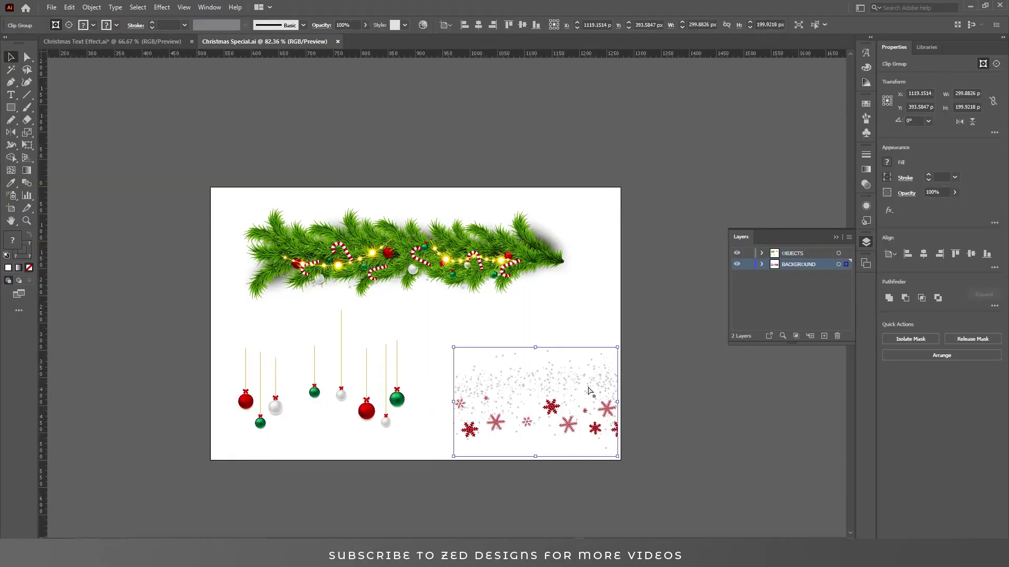
Step: Paste the snowflakes onto the poster, stretch them to full artboard width, and select the garland
{"action": "left_click", "coordinate": [153, 40]}
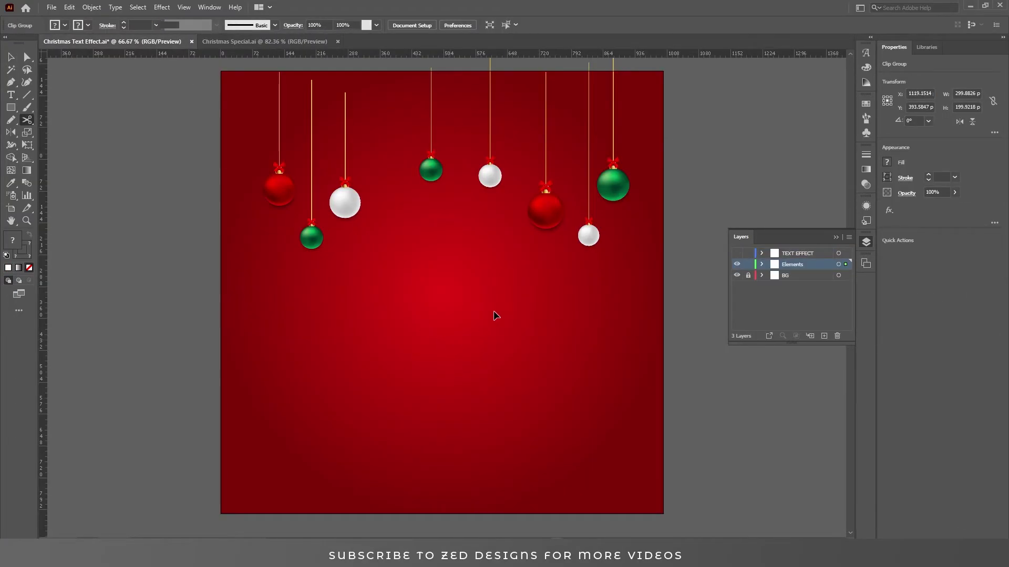
{"action": "key", "text": "ctrl+v"}
{"action": "key", "text": "v"}
{"action": "left_click_drag", "start_coordinate": [512, 304], "coordinate": [663, 296]}
{"action": "left_click_drag", "start_coordinate": [223, 302], "coordinate": [220, 300]}
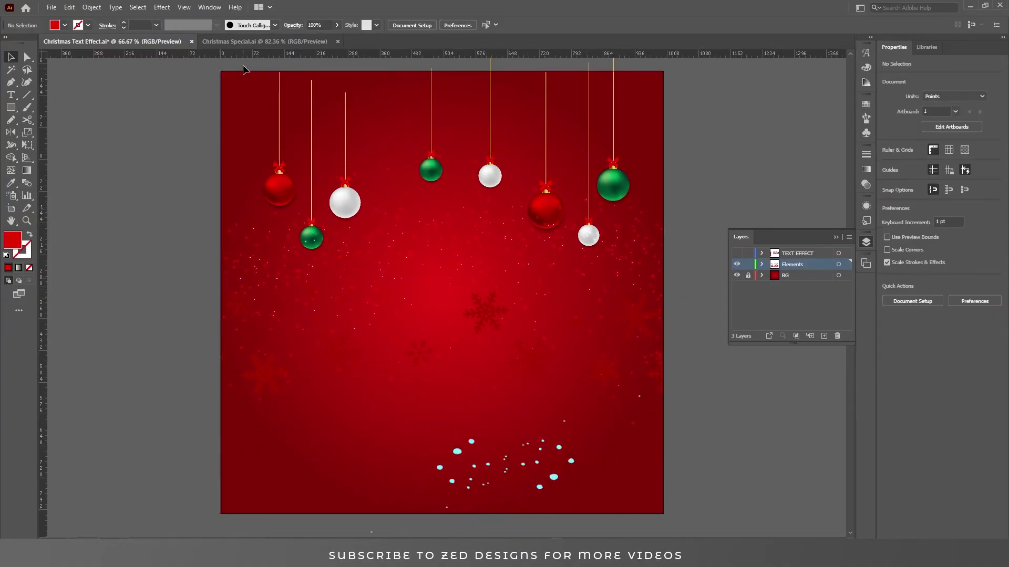
{"action": "left_click", "coordinate": [264, 41]}
{"action": "left_click", "coordinate": [383, 238]}
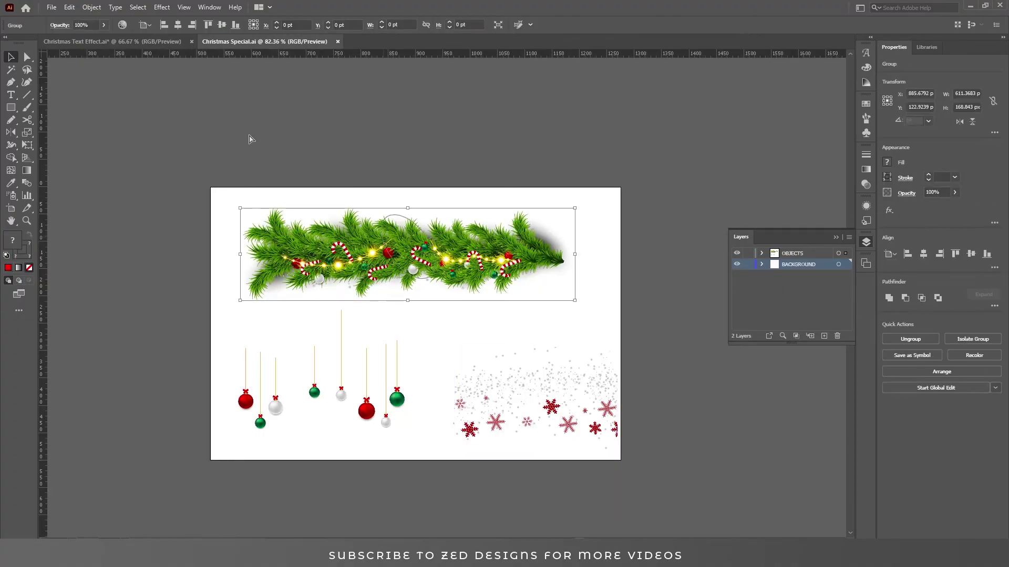
Step: Paste the pine garland and enlarge it beyond the poster's width
{"action": "left_click", "coordinate": [131, 41]}
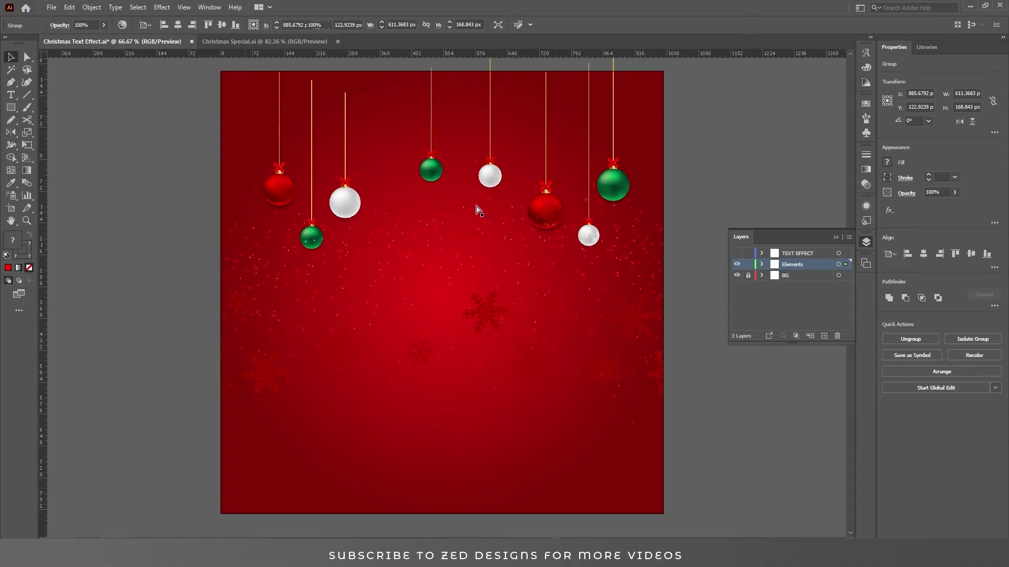
{"action": "key", "text": "ctrl+v"}
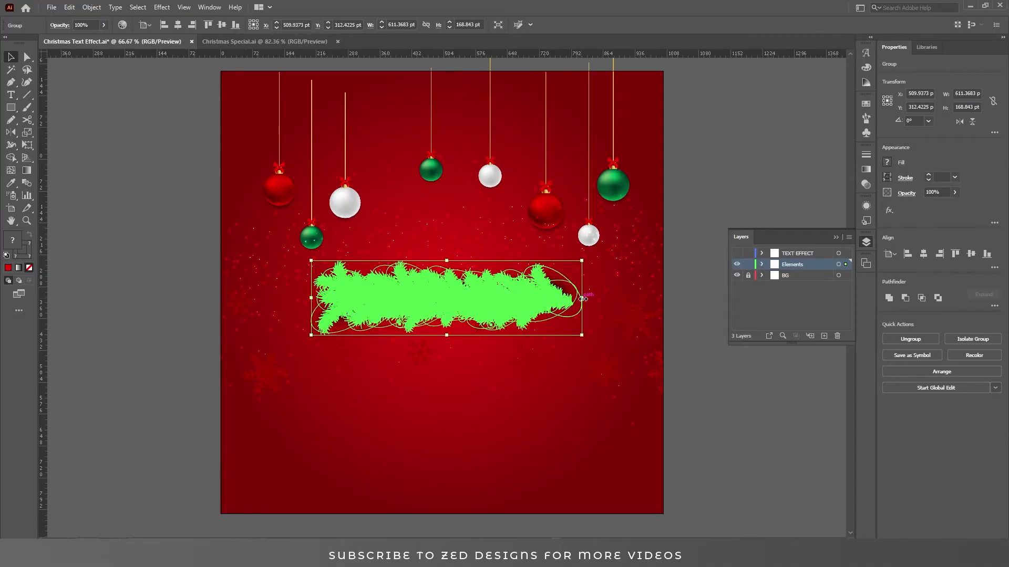
{"action": "left_click_drag", "start_coordinate": [582, 298], "coordinate": [603, 297]}
{"action": "left_click_drag", "start_coordinate": [605, 295], "coordinate": [709, 297]}
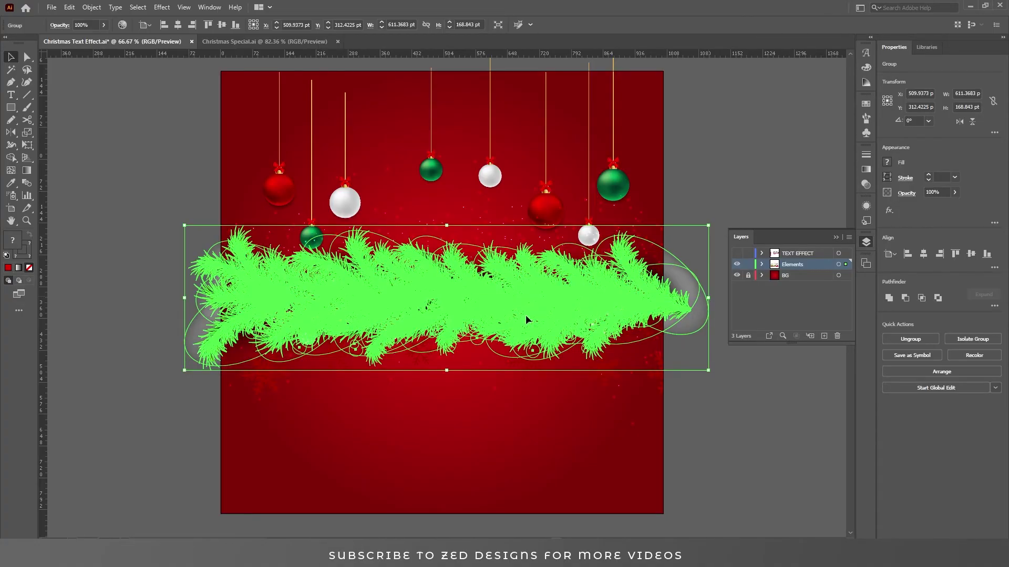
{"action": "left_click", "coordinate": [733, 387]}
Step: Move the garland to the top edge, copy it along the bottom, and unlock the BG layer
{"action": "left_click", "coordinate": [478, 299], "text": "ctrl+alt"}
{"action": "left_click_drag", "start_coordinate": [520, 334], "coordinate": [523, 181]}
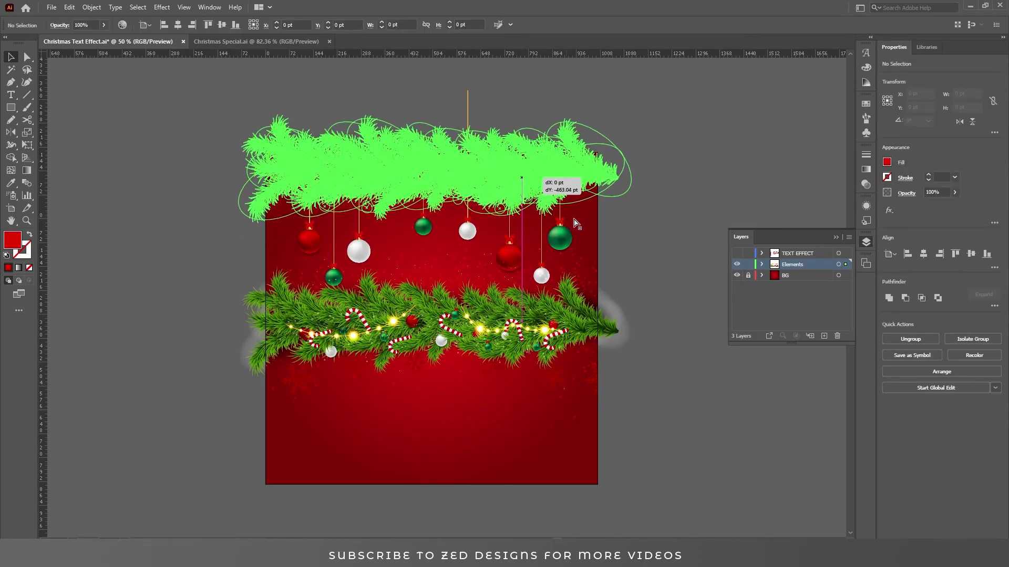
{"action": "left_click", "coordinate": [641, 225]}
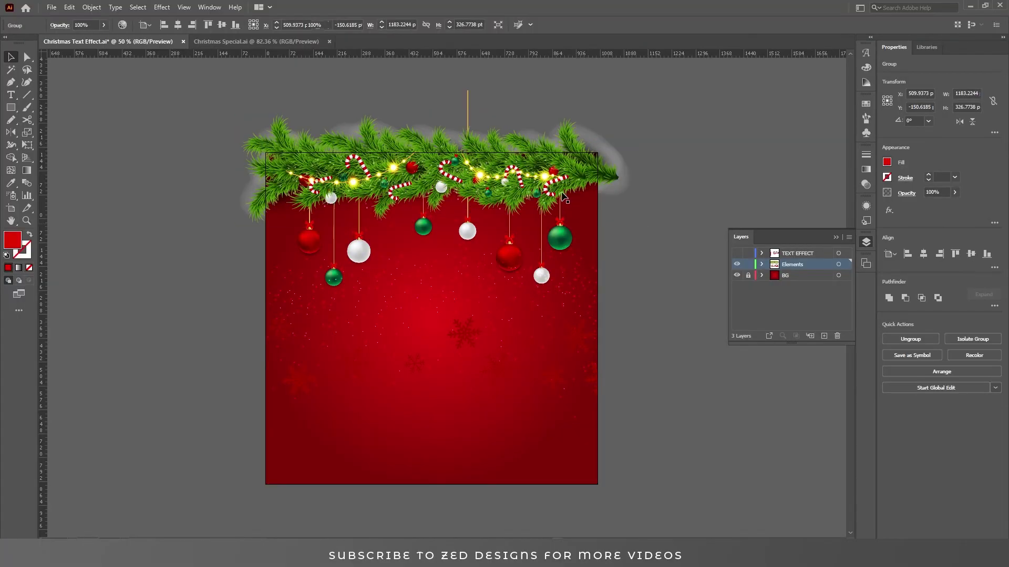
{"action": "left_click_drag", "start_coordinate": [561, 239], "coordinate": [612, 469]}
{"action": "left_click", "coordinate": [582, 169]}
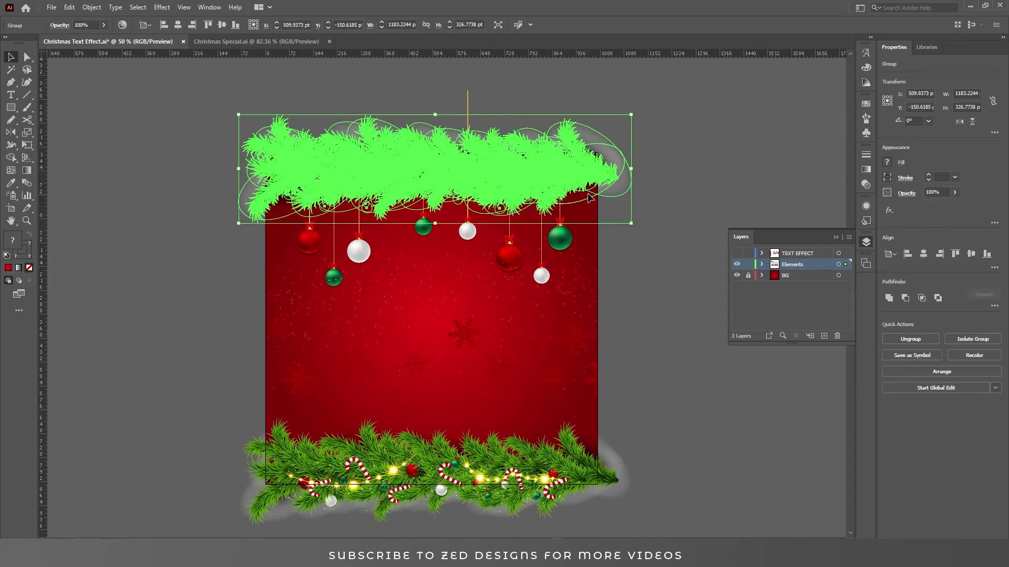
{"action": "left_click", "coordinate": [660, 330]}
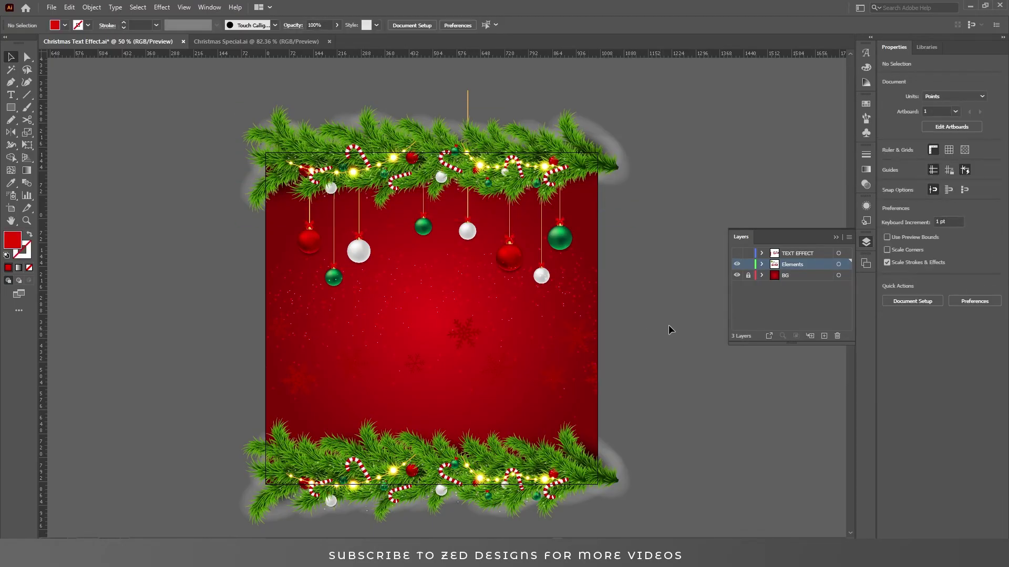
{"action": "left_click", "coordinate": [748, 275]}
{"action": "left_click", "coordinate": [788, 275]}
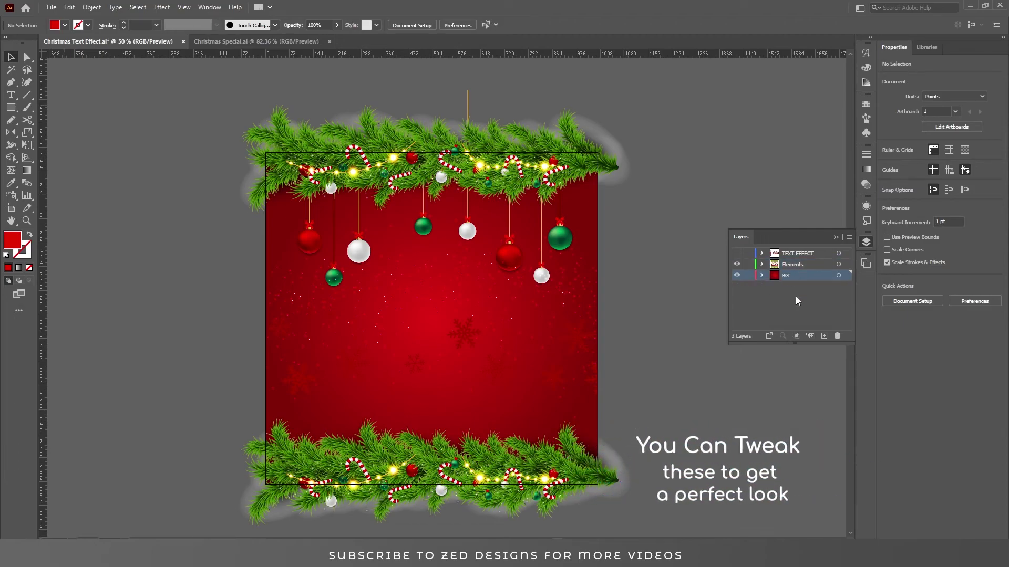
Step: Paste a copy of the red background rectangle onto the Elements layer, aligned to center
{"action": "left_click", "coordinate": [767, 287]}
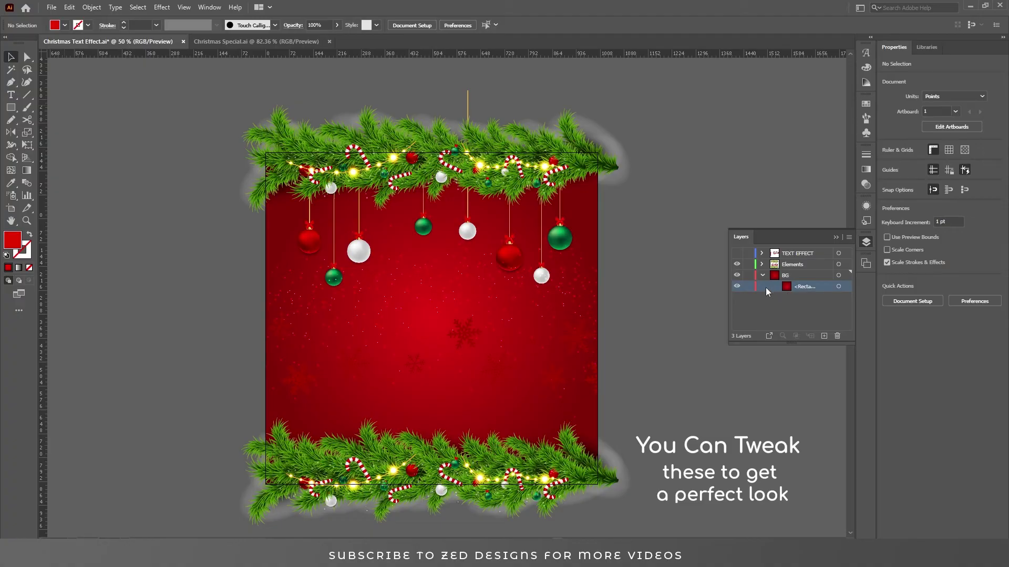
{"action": "left_click", "coordinate": [839, 287]}
{"action": "left_click", "coordinate": [762, 275]}
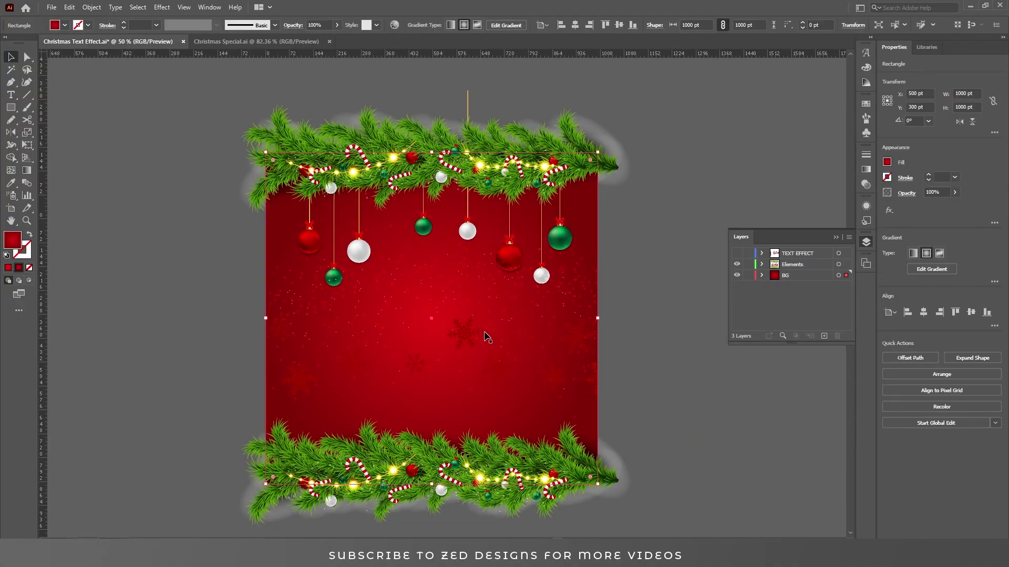
{"action": "left_click", "coordinate": [800, 265]}
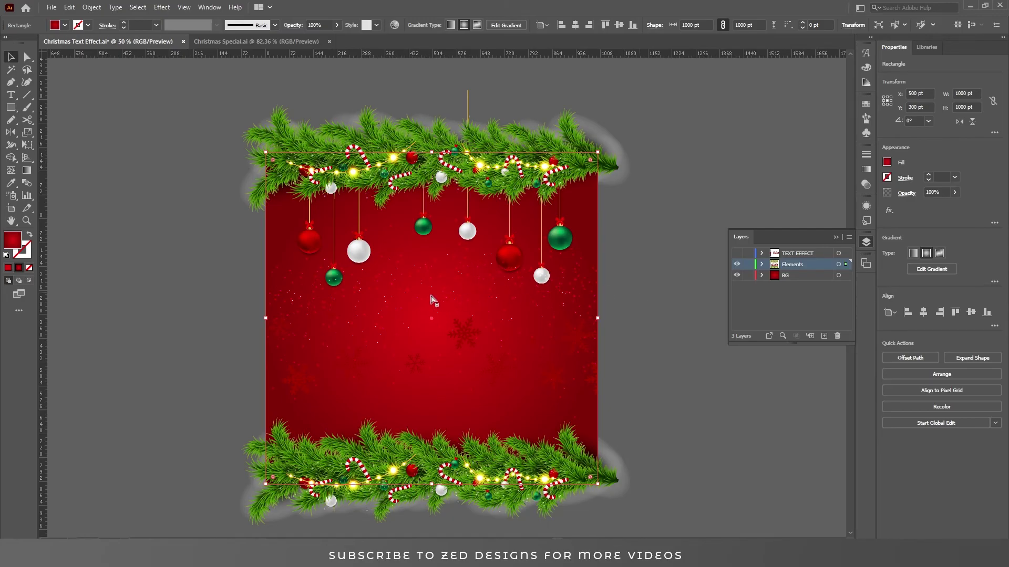
{"action": "key", "text": "ctrl+v"}
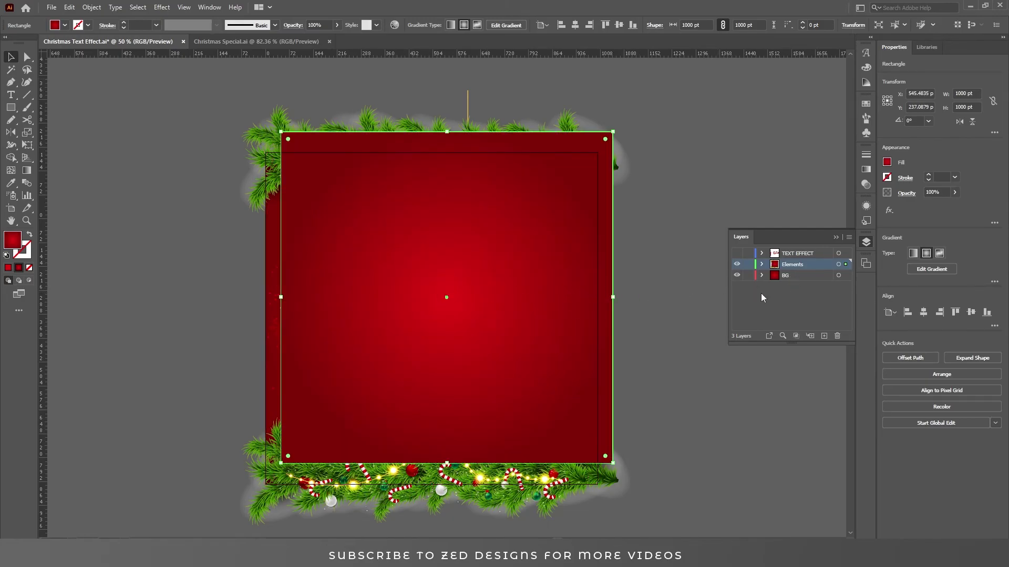
{"action": "left_click", "coordinate": [575, 25]}
{"action": "left_click", "coordinate": [619, 24]}
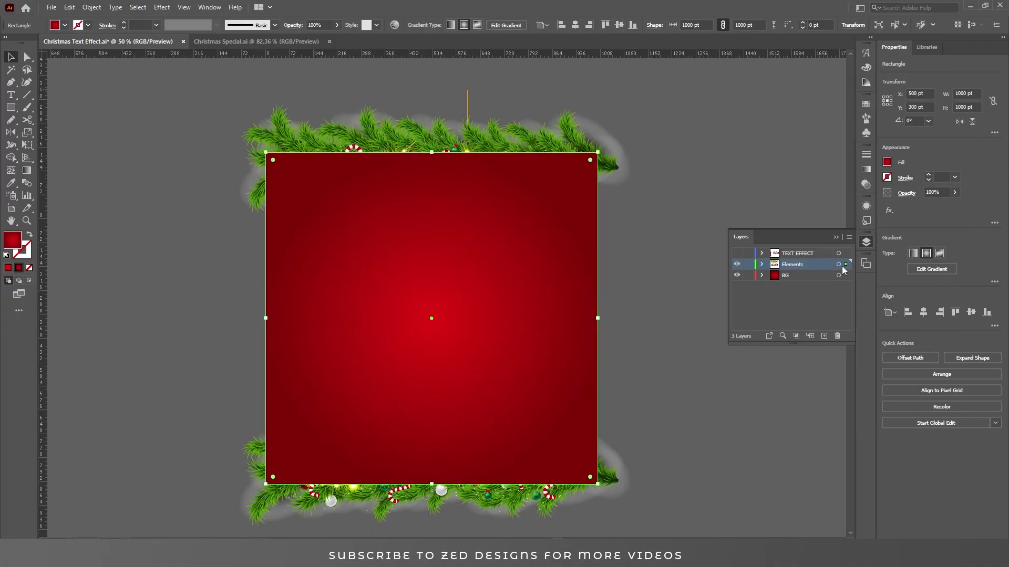
Step: Clip all Elements artwork to the rectangle with a clipping mask
{"action": "left_click", "coordinate": [838, 264]}
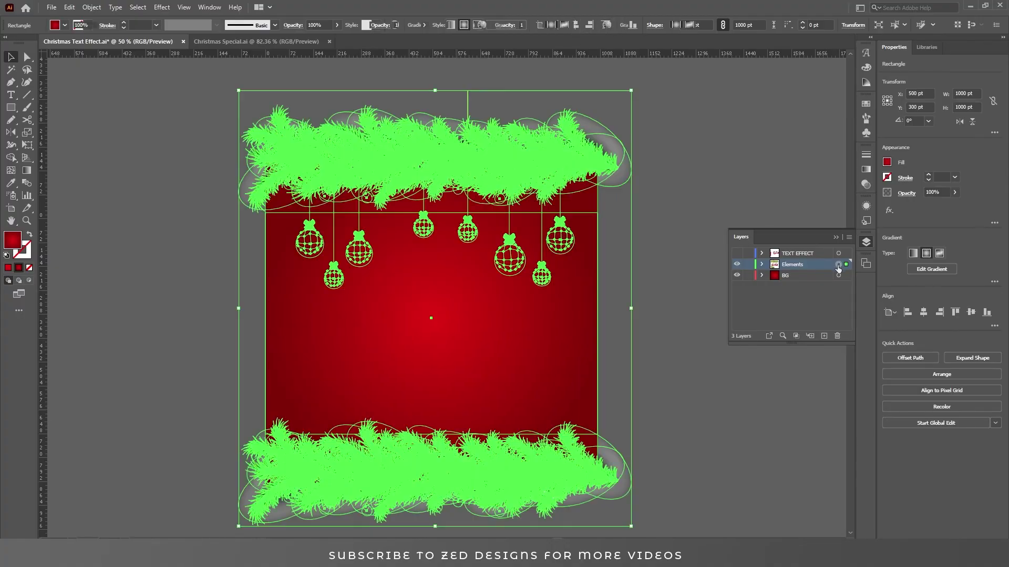
{"action": "right_click", "coordinate": [585, 283]}
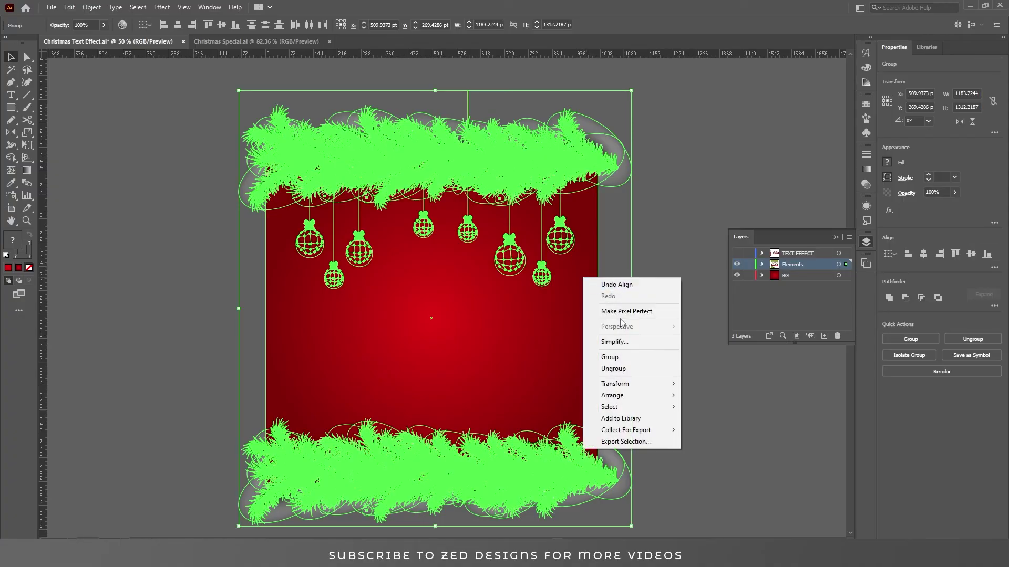
{"action": "left_click", "coordinate": [626, 365]}
{"action": "key", "text": "ctrl+7"}
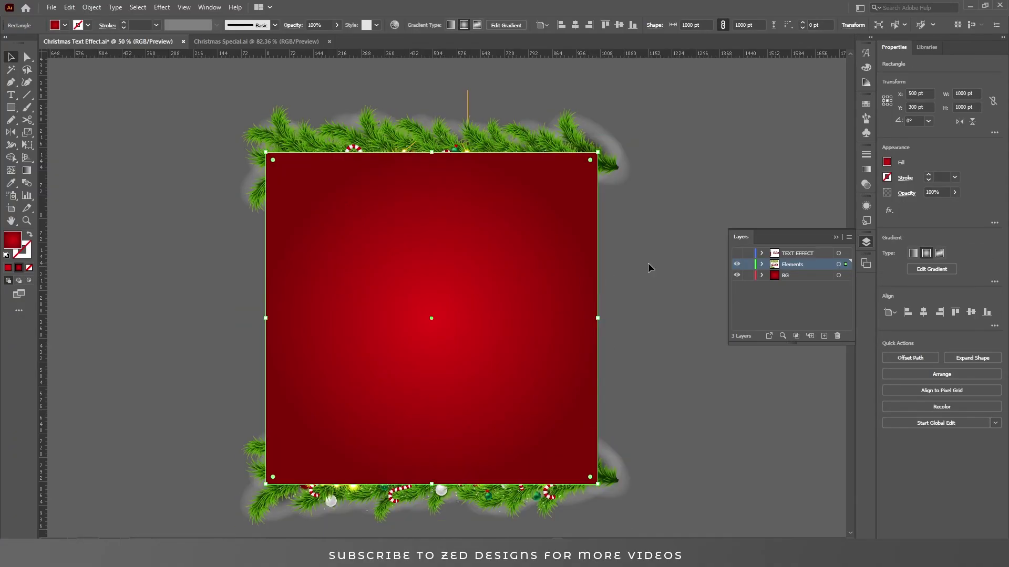
{"action": "left_click", "coordinate": [762, 265]}
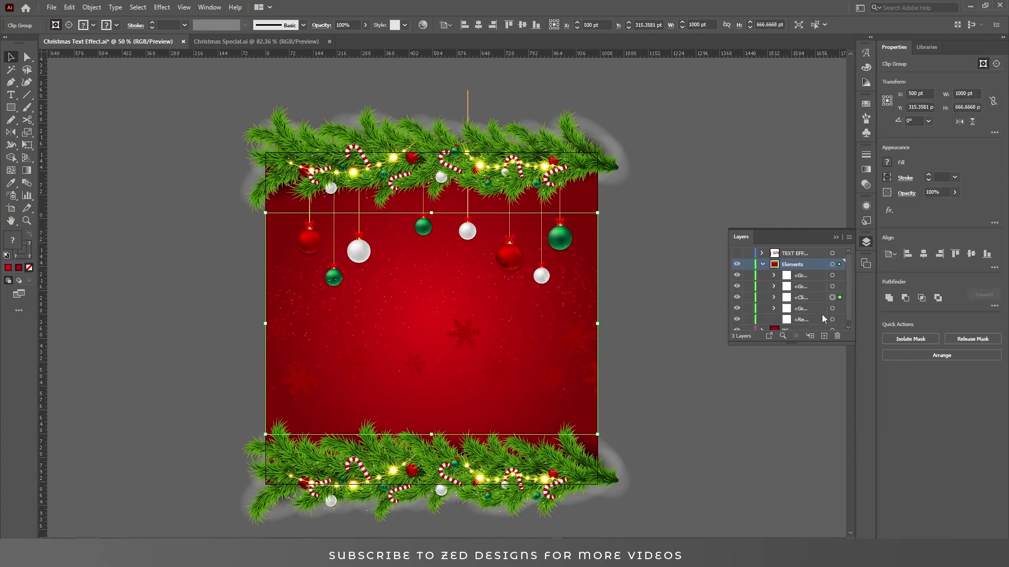
{"action": "scroll", "coordinate": [821, 310], "scroll_direction": "down", "scroll_amount": 1}
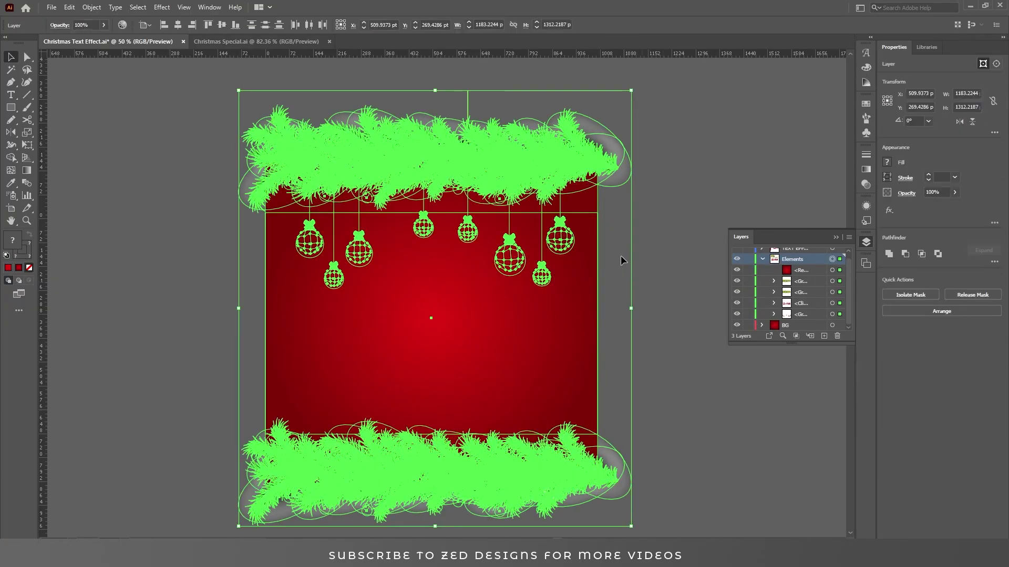
{"action": "left_click", "coordinate": [593, 224]}
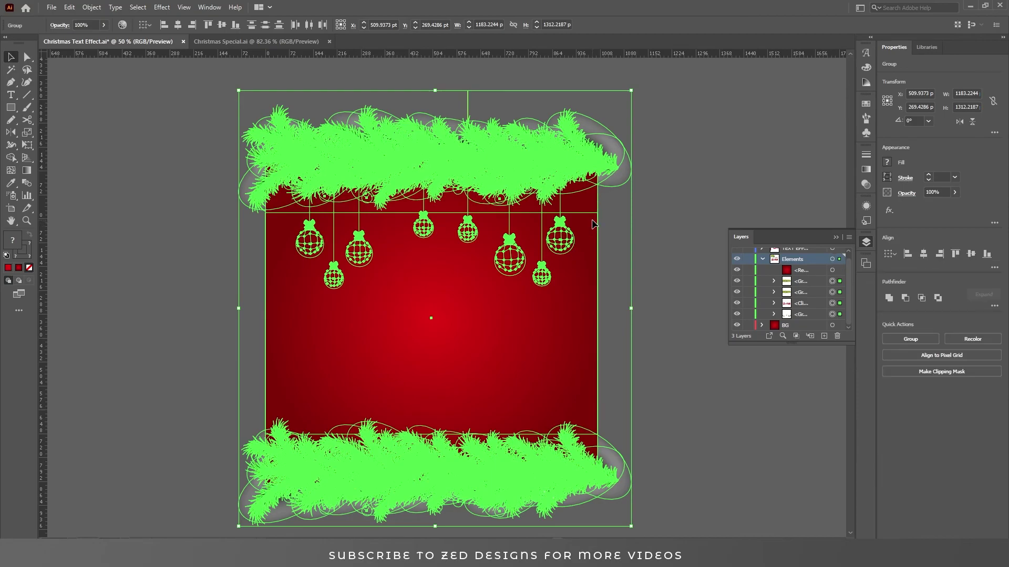
{"action": "right_click", "coordinate": [593, 224]}
{"action": "left_click", "coordinate": [652, 307]}
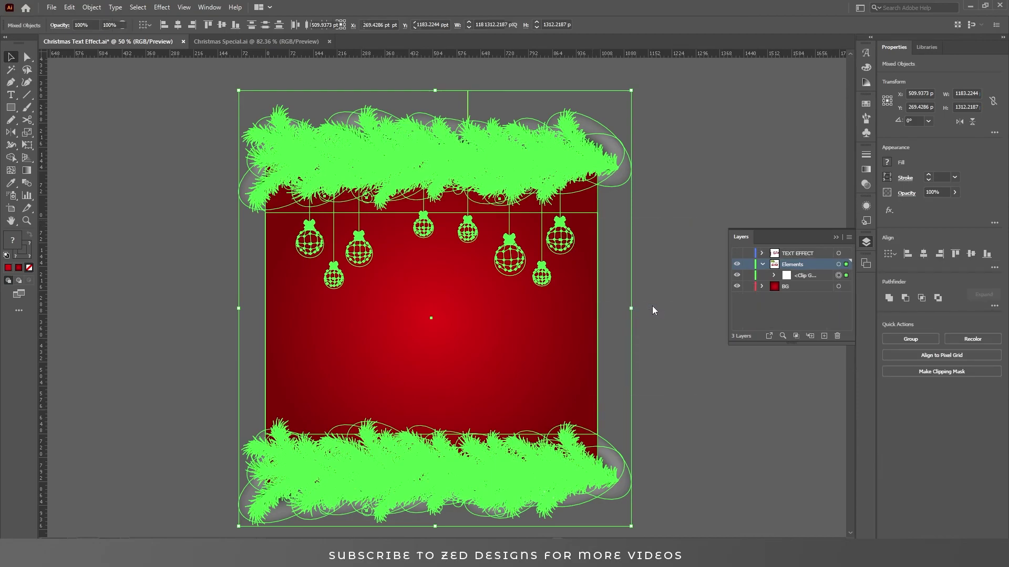
{"action": "left_click", "coordinate": [646, 290]}
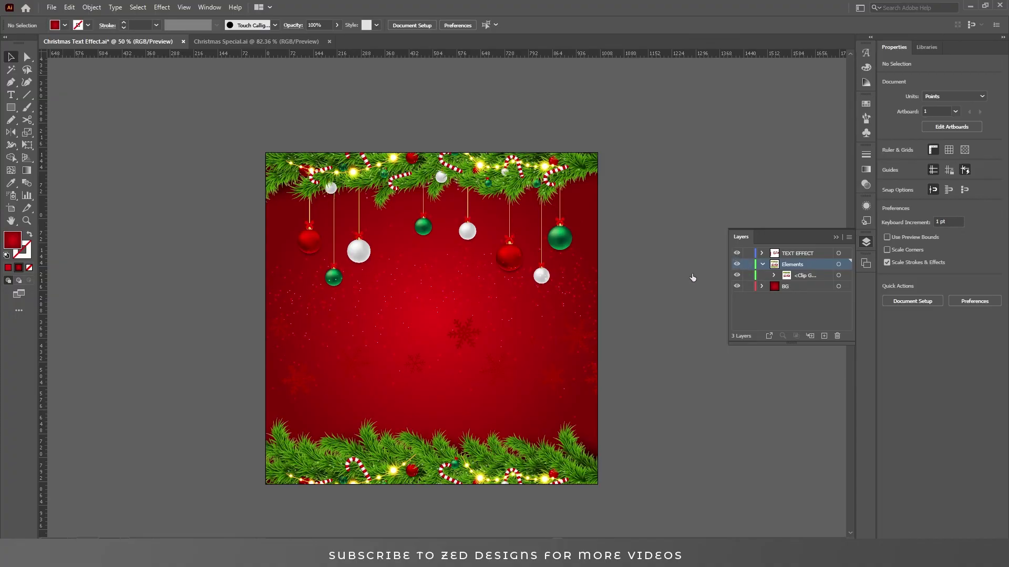
Step: Collapse the Layers panel and zoom in on the finished Christmas poster
{"action": "left_click", "coordinate": [837, 237]}
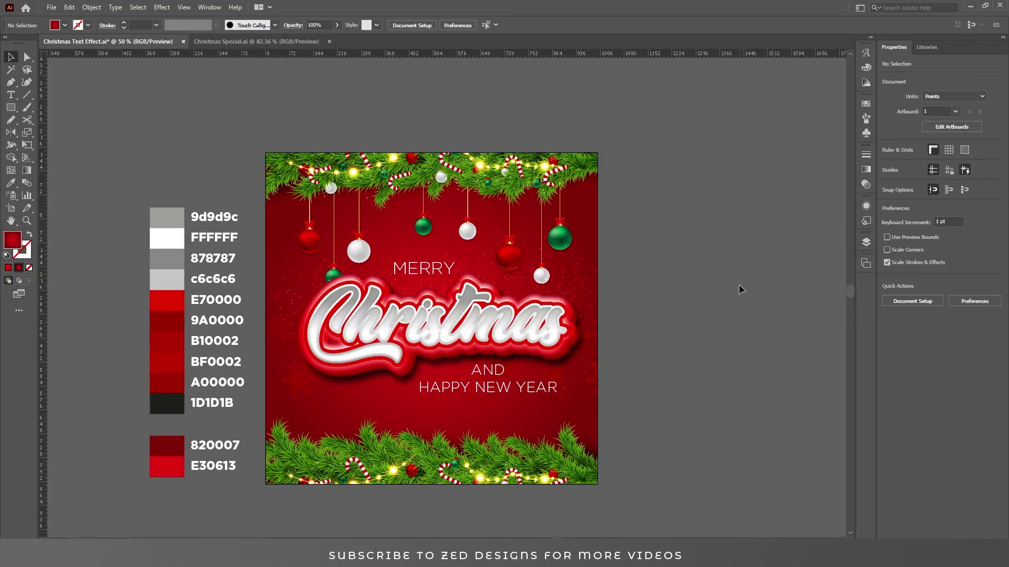
{"action": "left_click_drag", "start_coordinate": [348, 374], "coordinate": [407, 398]}
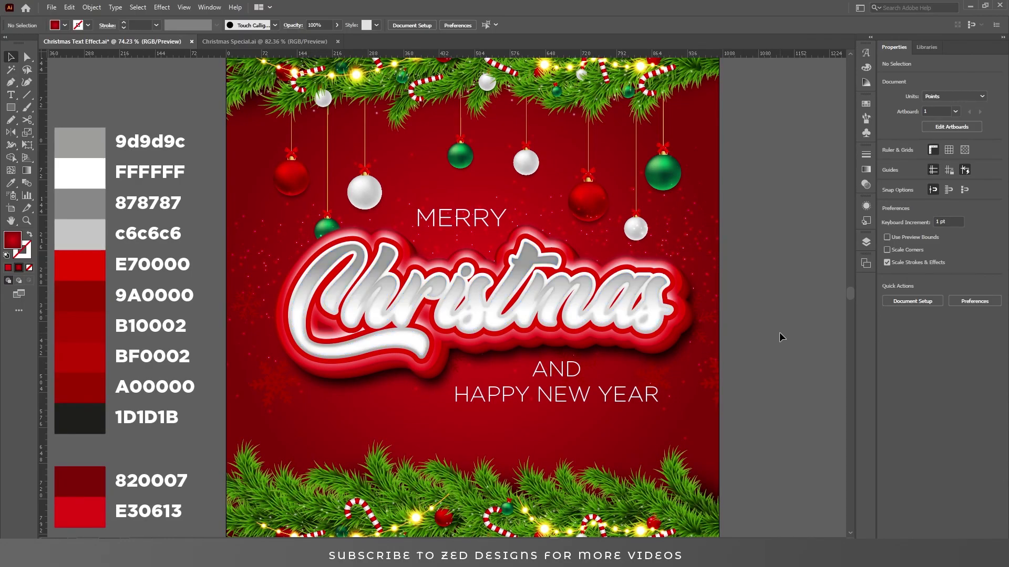